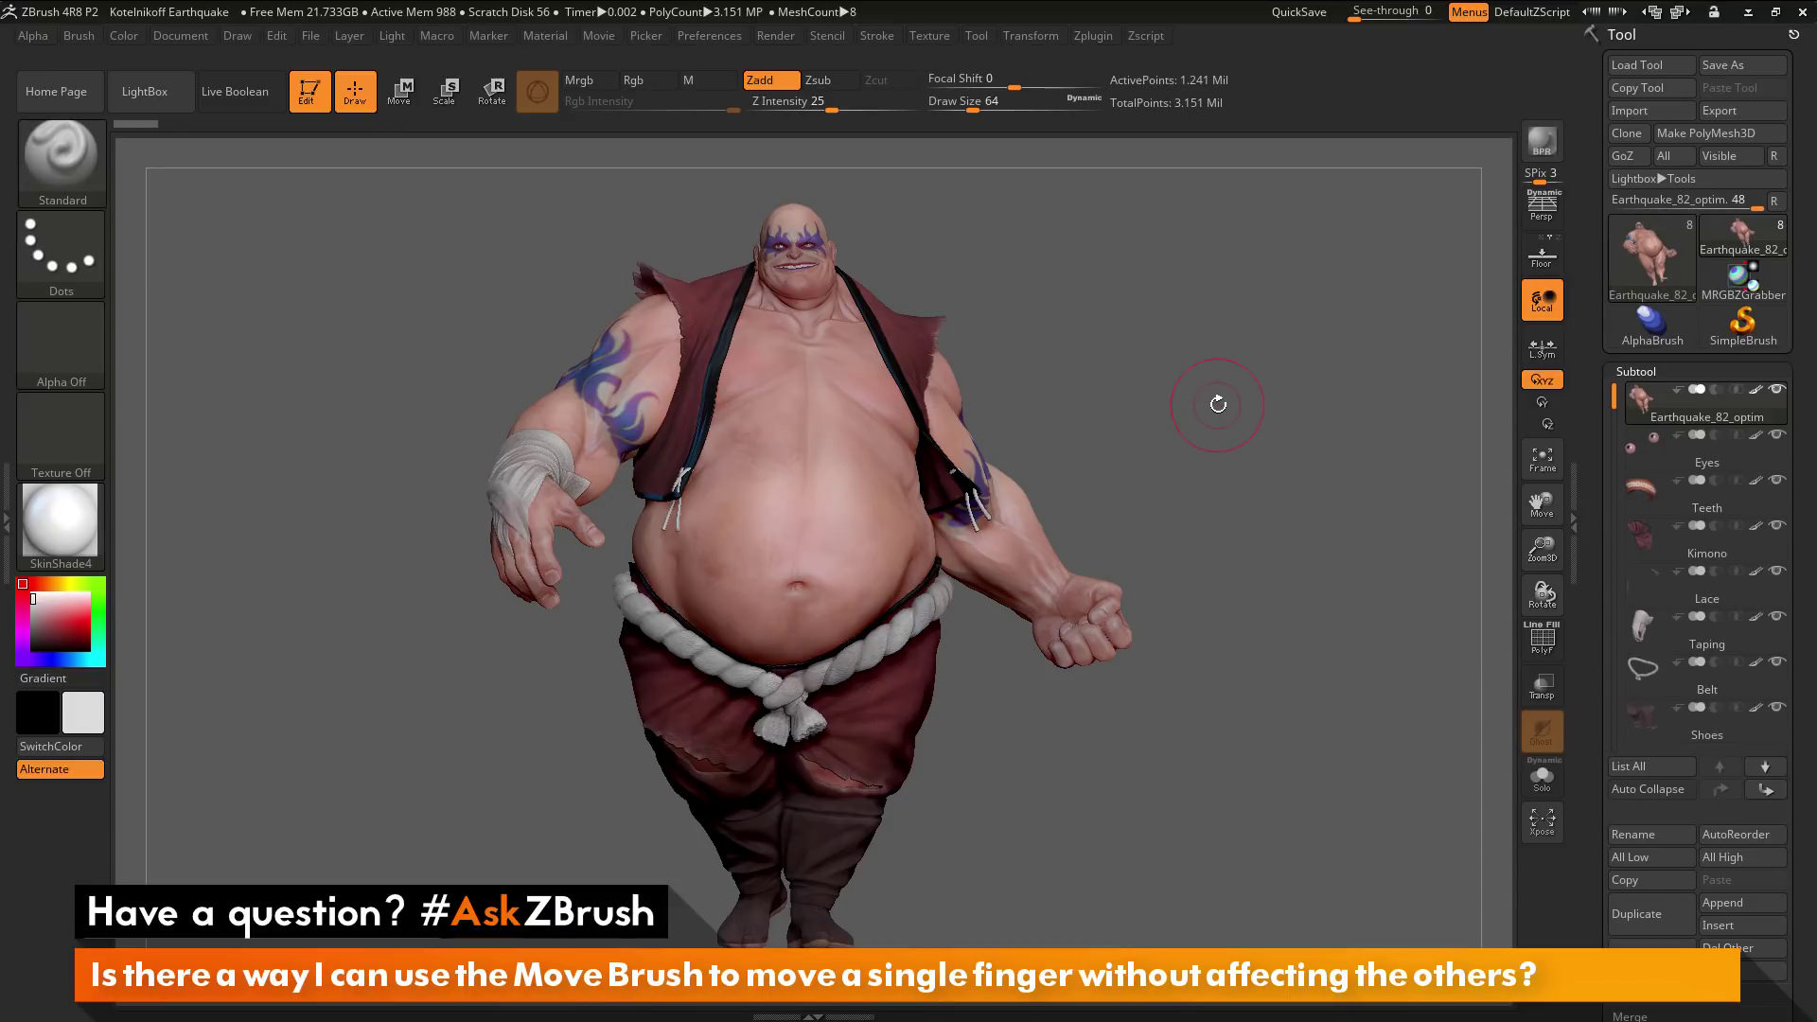
Hide every subtool except the Earthquake_82_optim body
mouse_move(1204, 405)
left_mouse_down()
mouse_move(1253, 414)
mouse_move(1258, 377)
mouse_move(1273, 459)
mouse_move(1313, 474)
mouse_move(1314, 456)
mouse_move(1327, 480)
left_mouse_up()
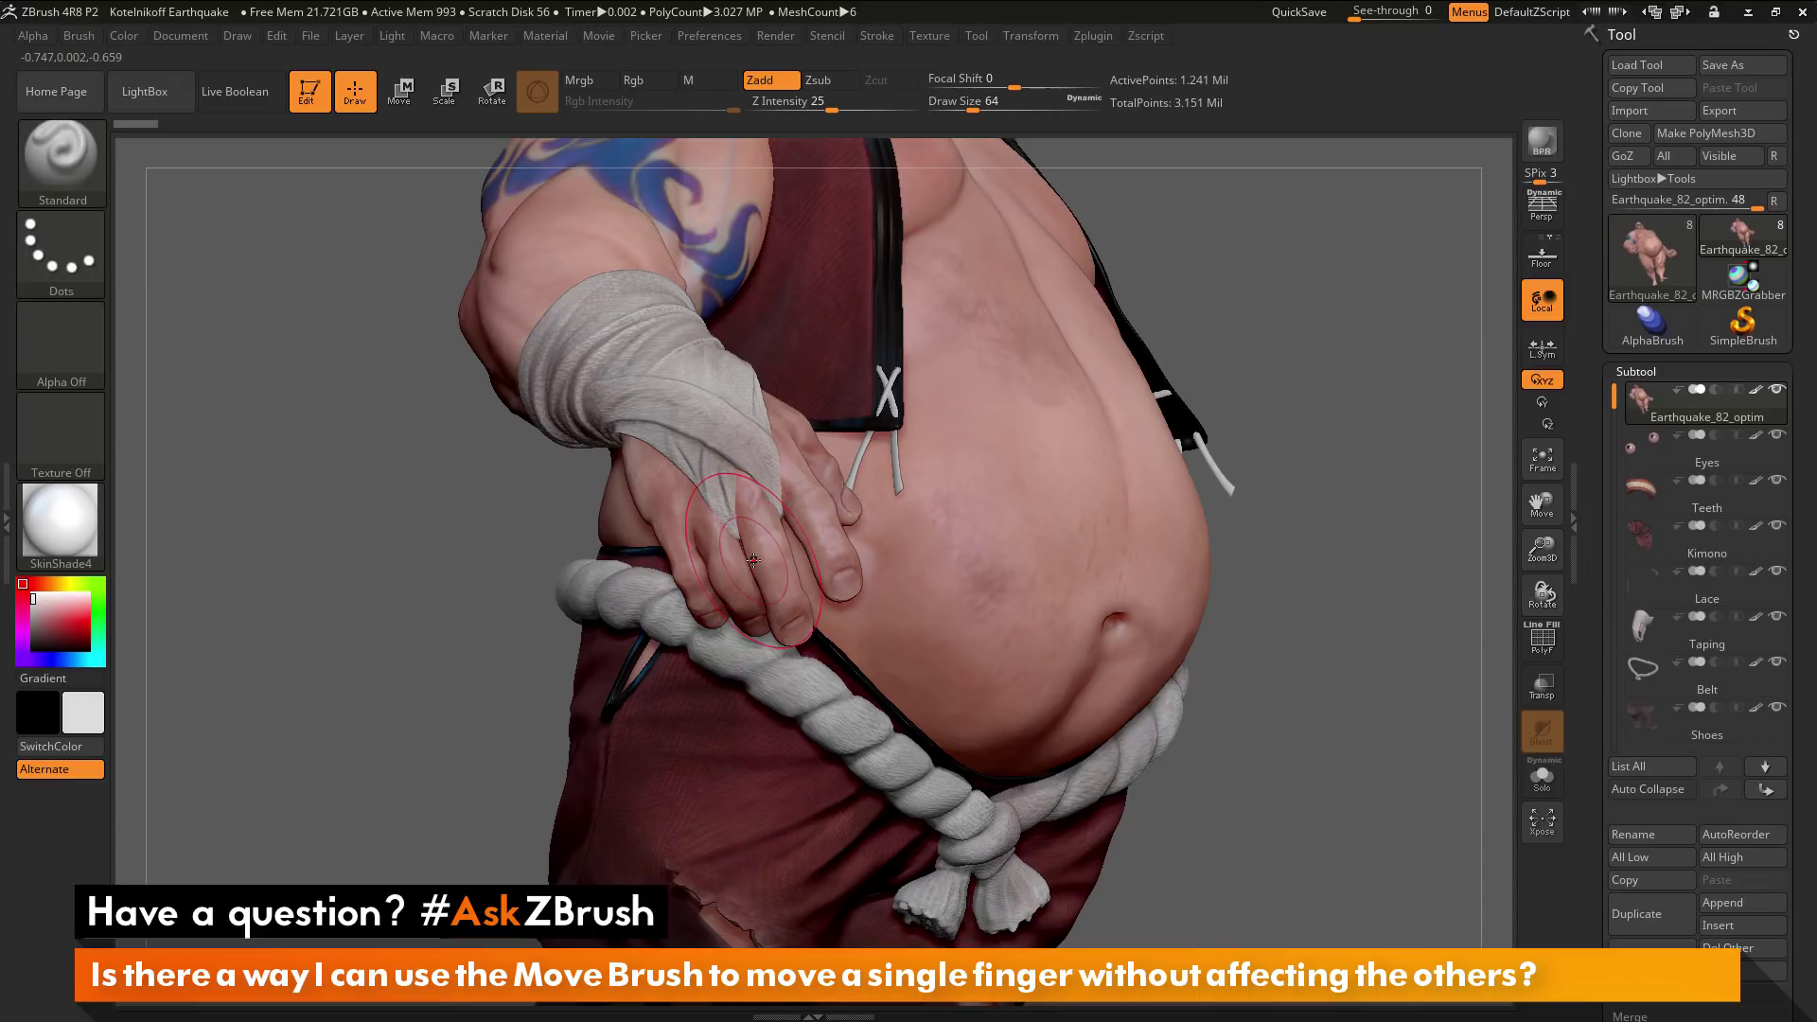
mouse_move(1696, 404)
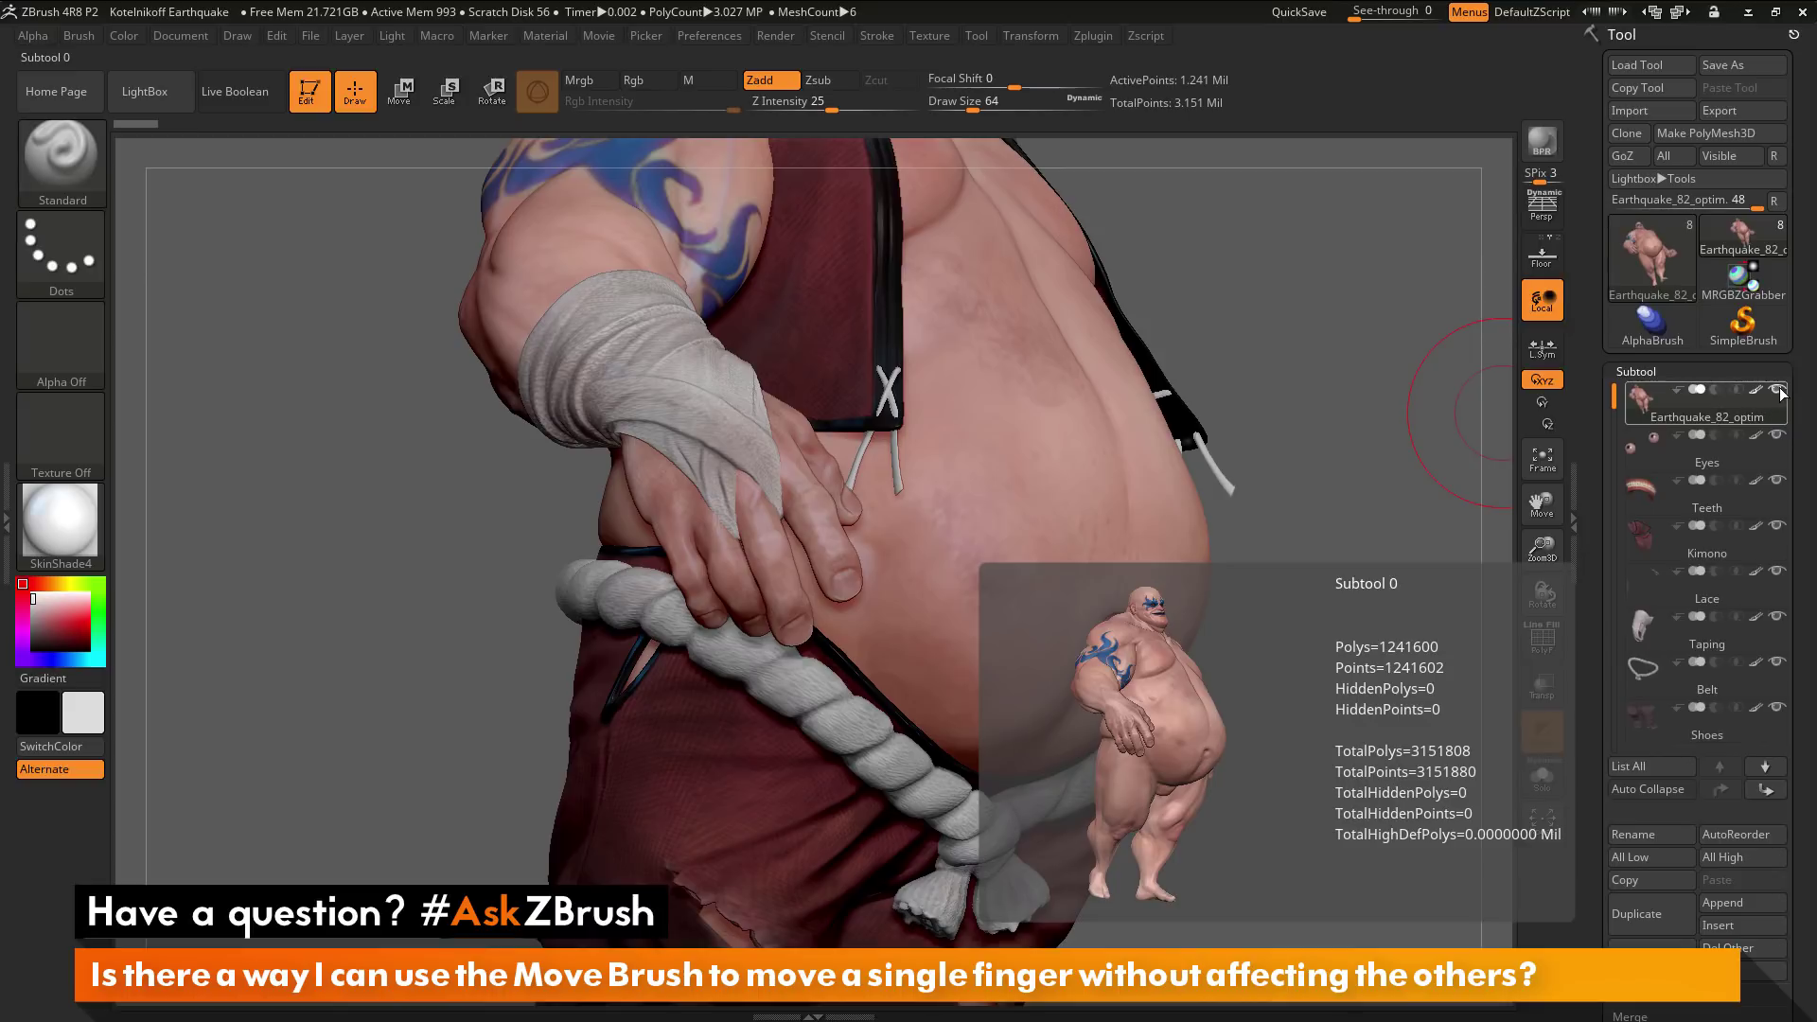
key("shift")
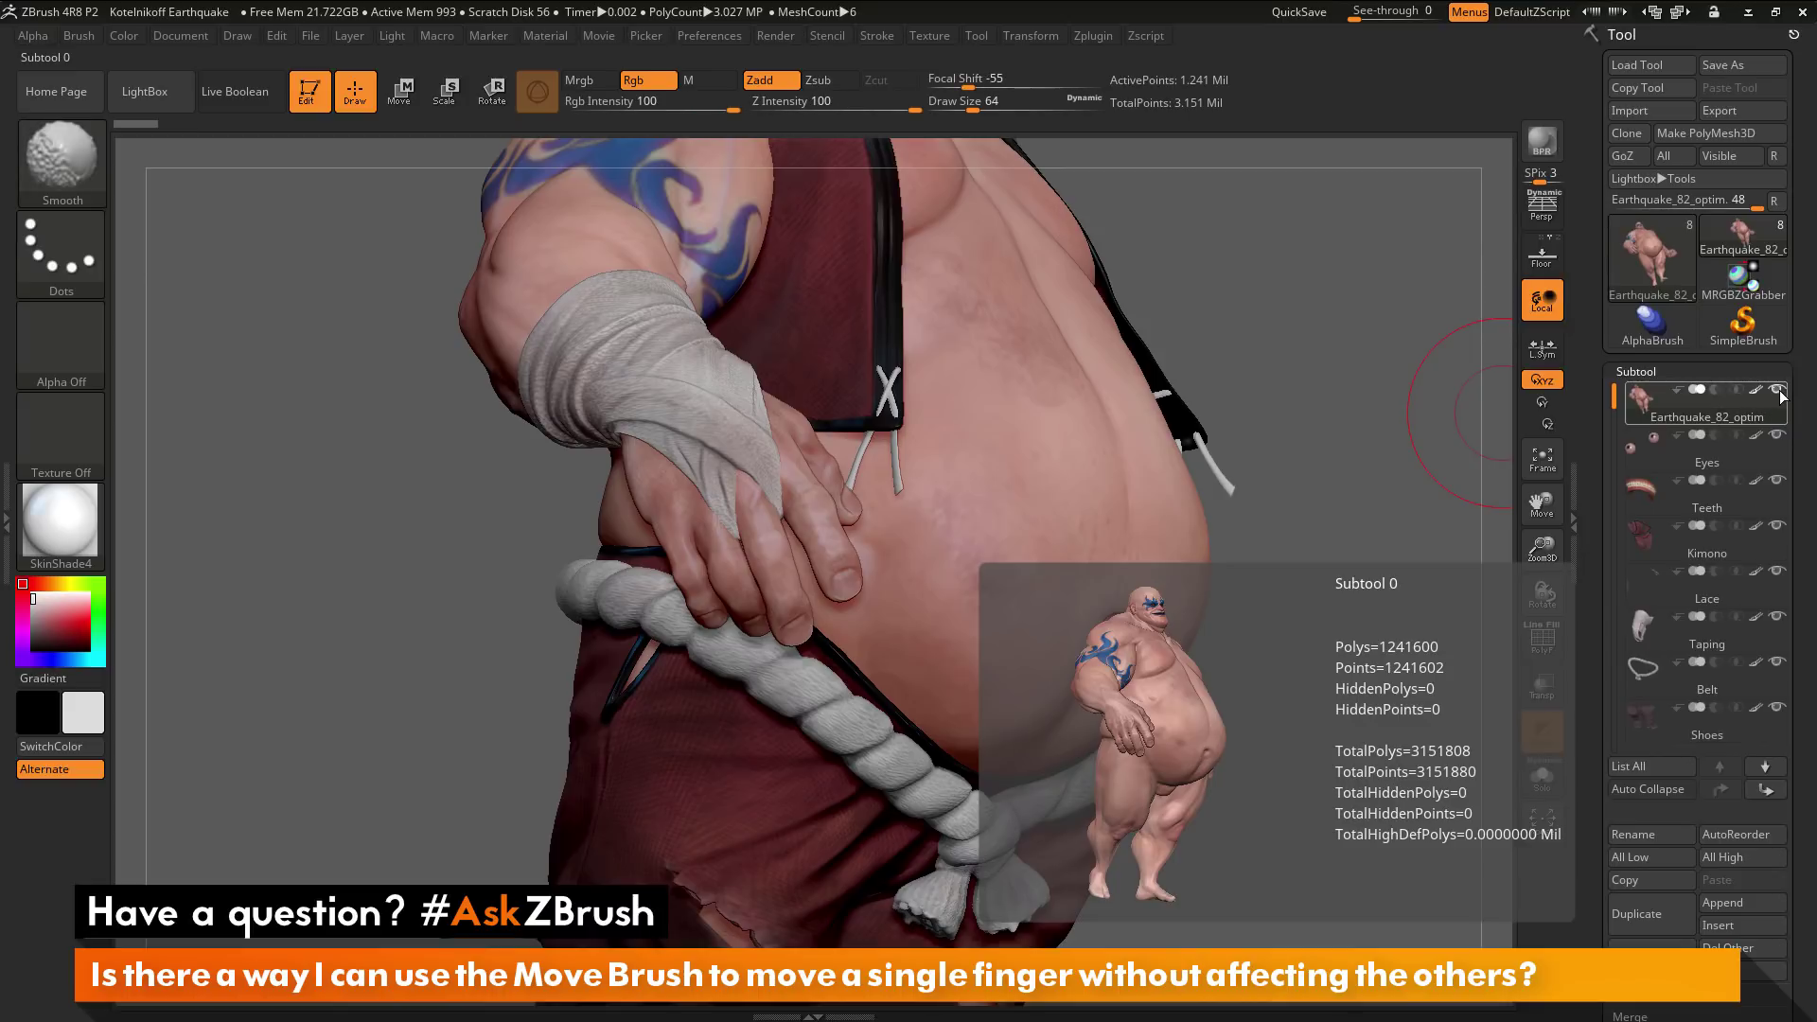
left_click(1779, 390, "shift")
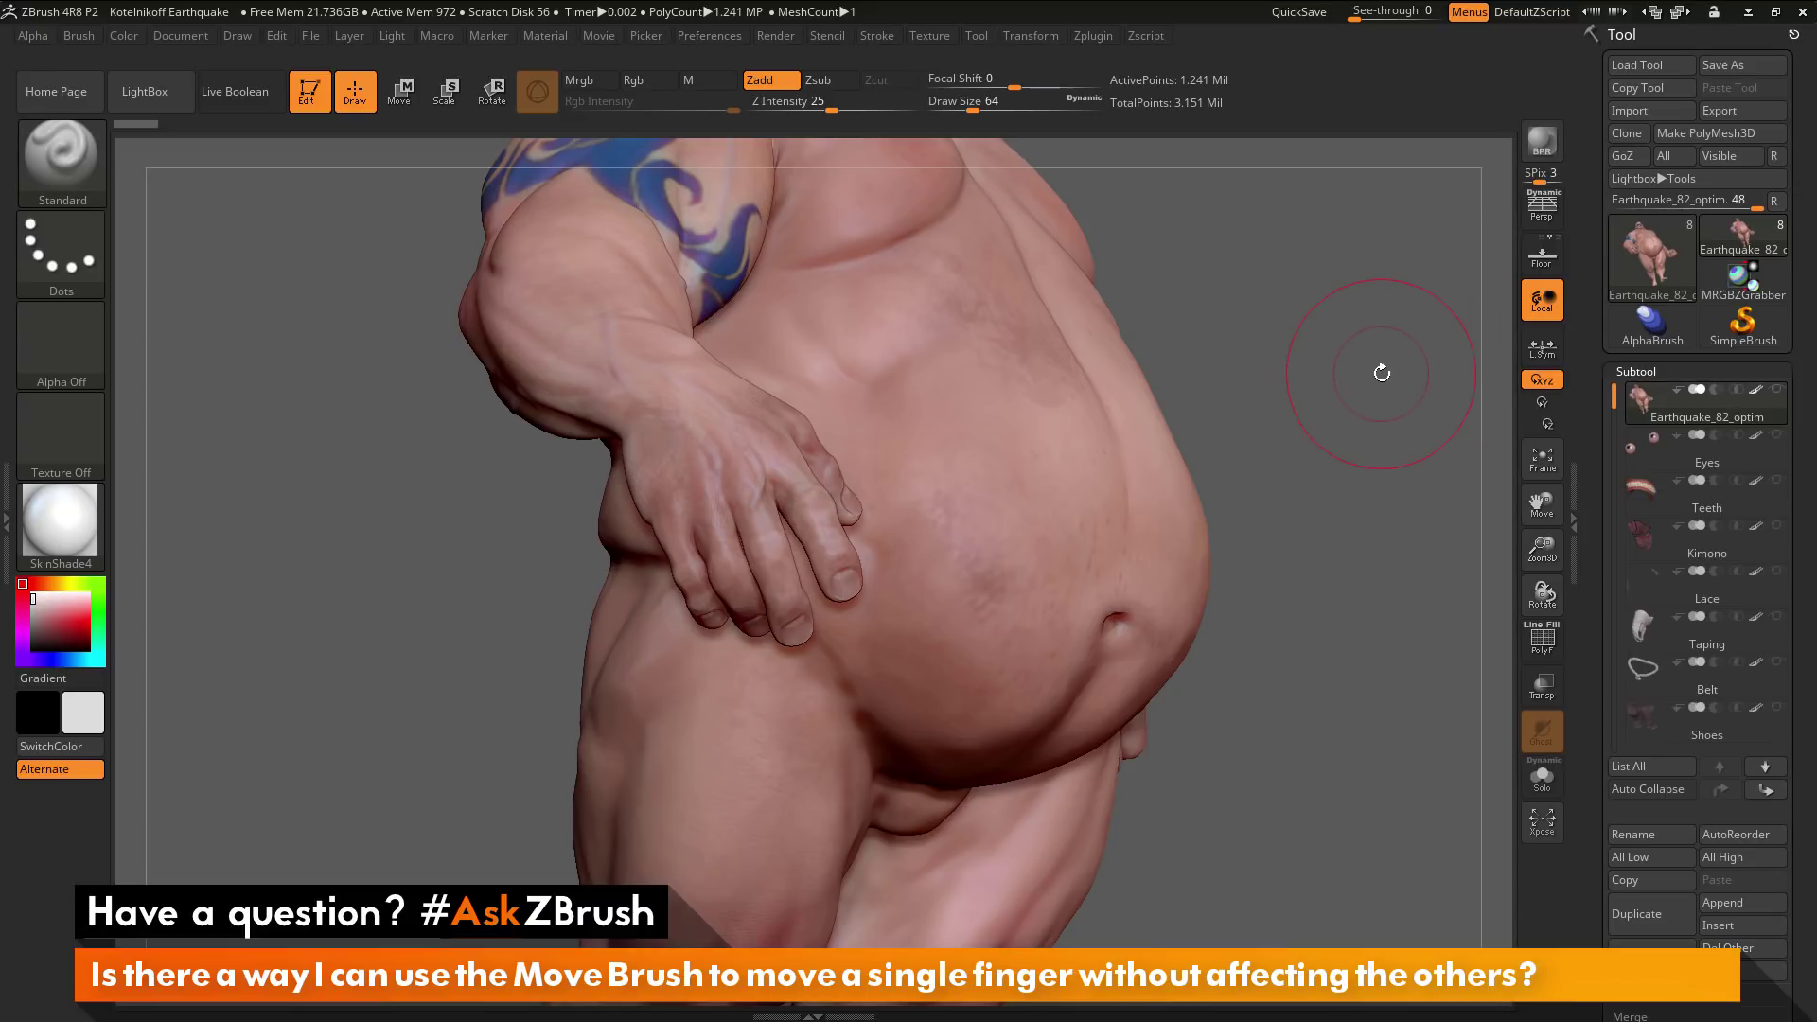
Lower the body mesh to subdivision level 1 and display its polyframe
scroll(1647, 688, "down", 5)
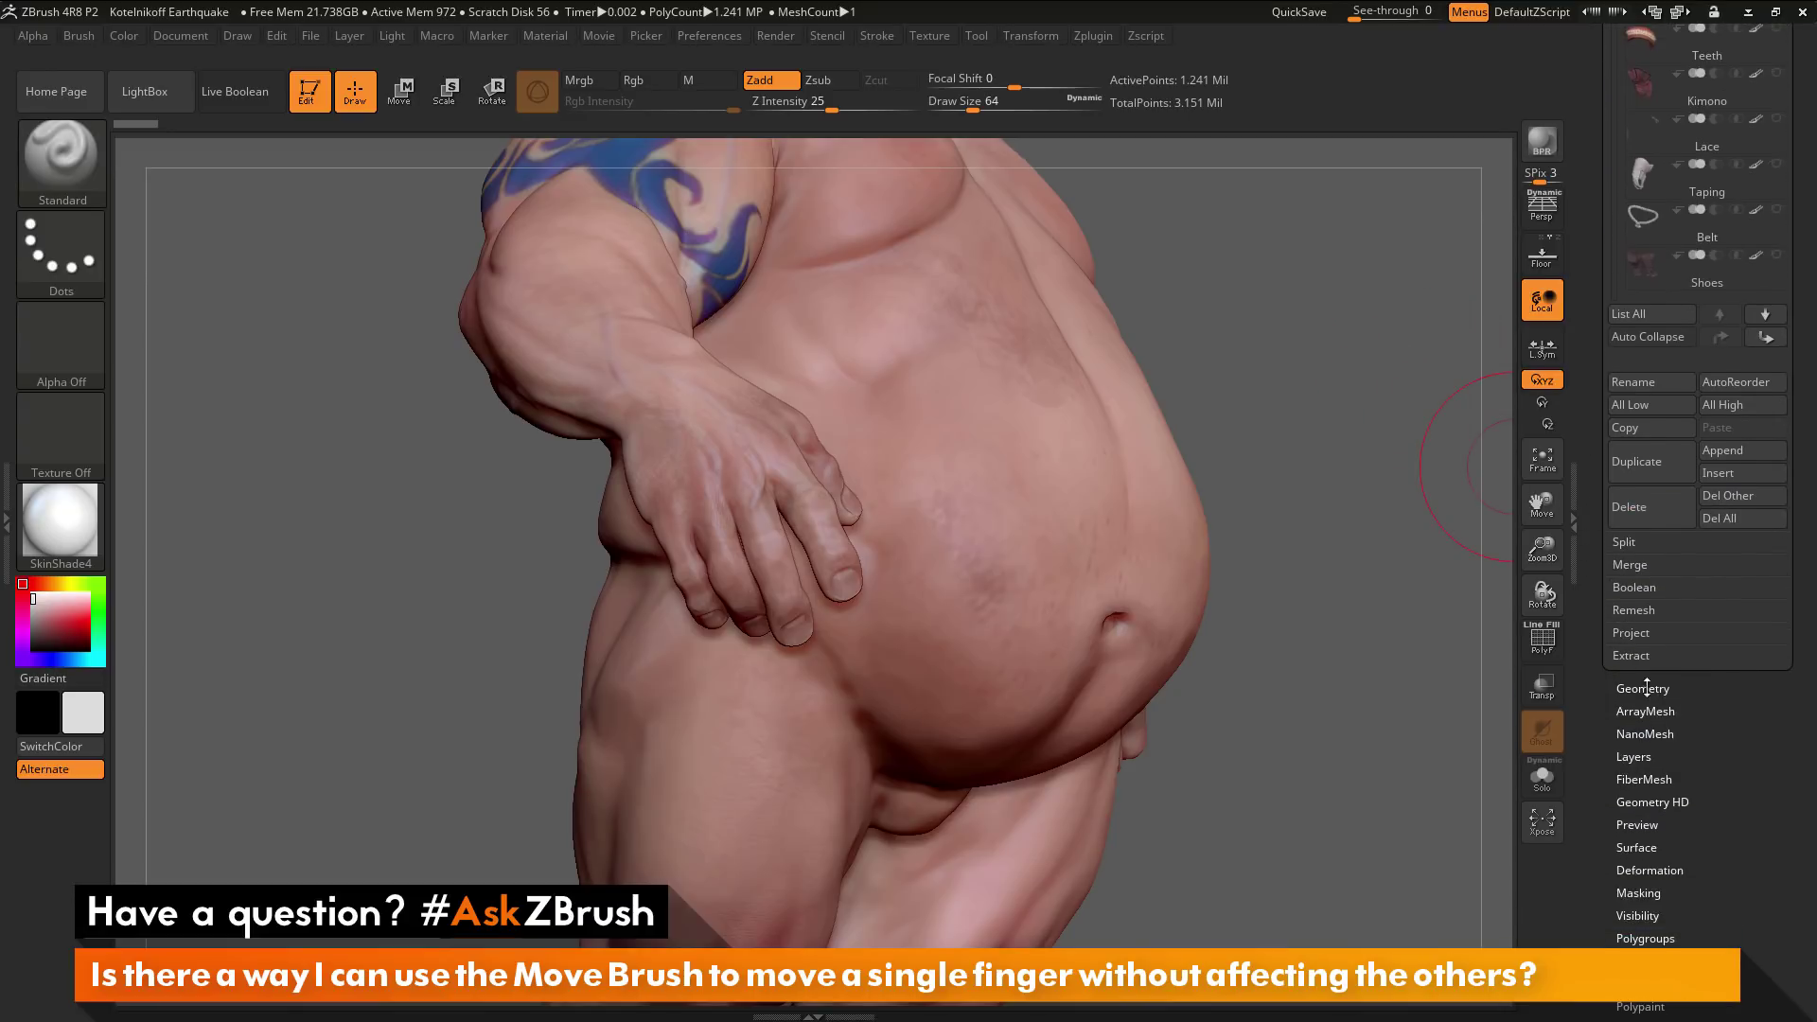
left_click(1647, 688)
scroll(1628, 653, "down", 2)
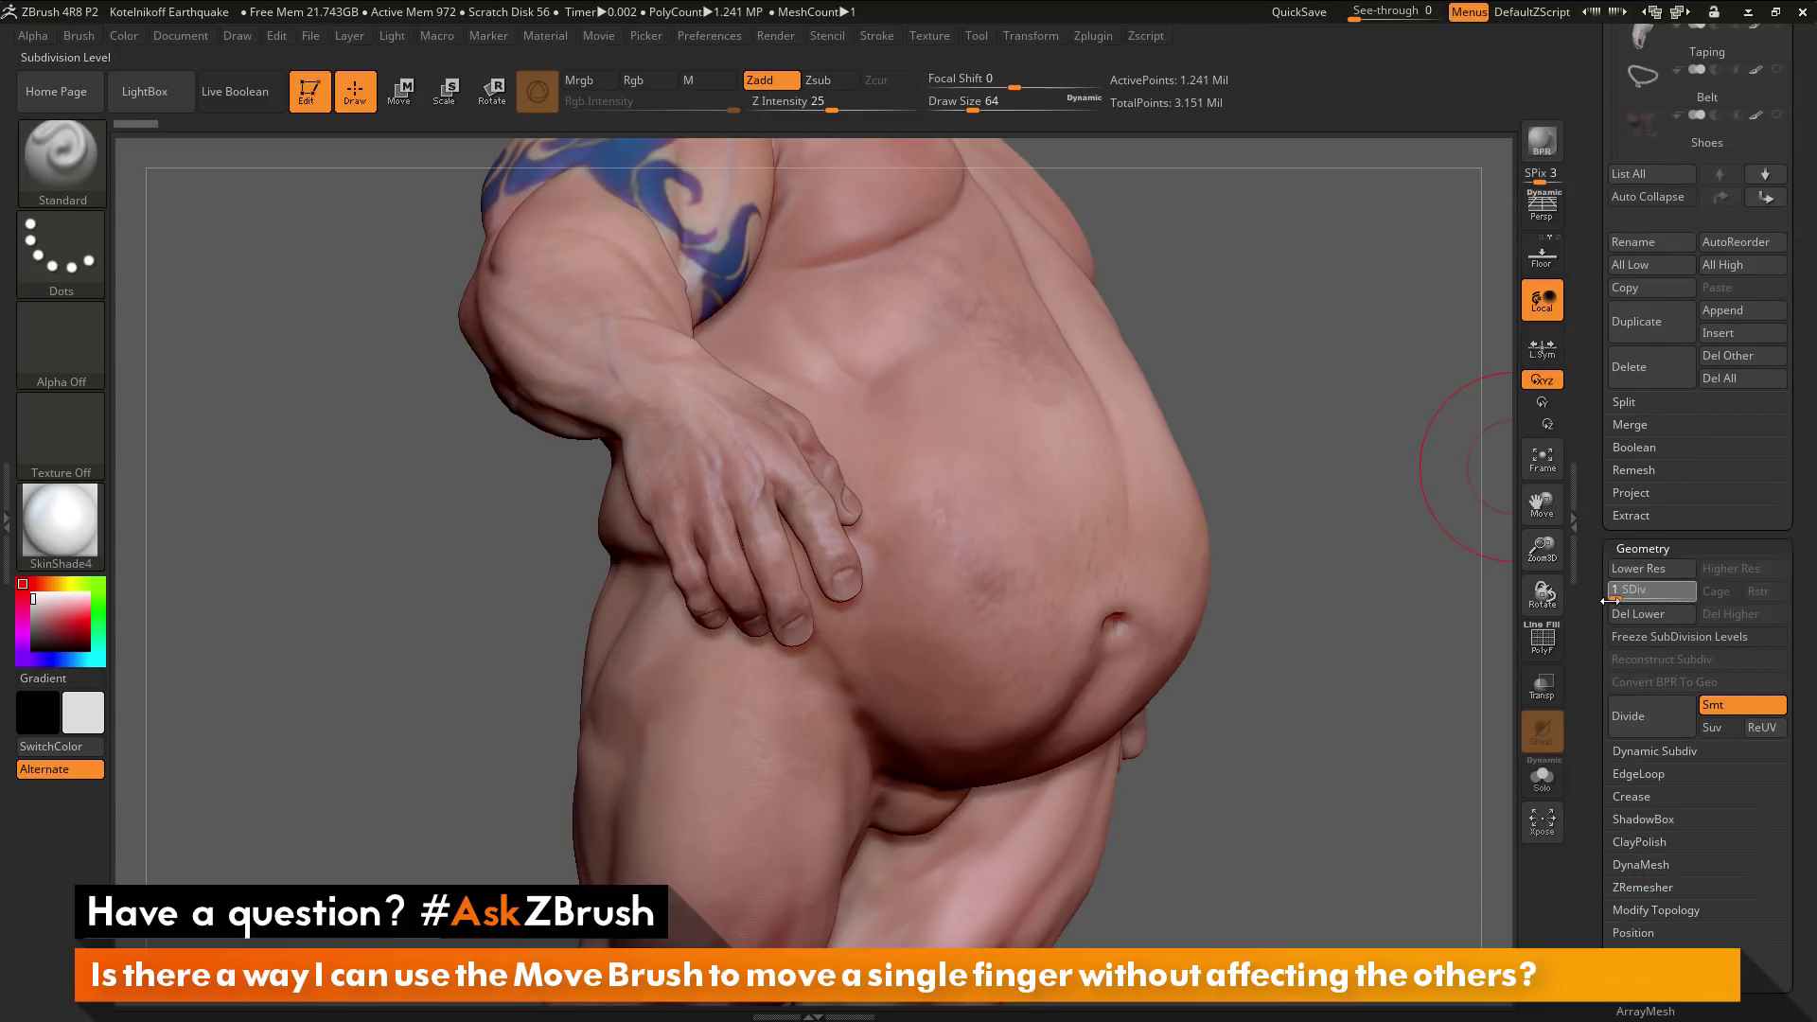
left_click_drag(1610, 600, 1612, 600)
left_click_drag(1368, 495, 1519, 635)
left_click(1518, 635)
Isolate the hand with a rectangular selection and grow the visible region by one row of polygons toward the wrist
mouse_move(1373, 568)
left_mouse_down()
mouse_move(1282, 452)
mouse_move(1265, 495)
mouse_move(1241, 467)
mouse_move(1305, 519)
mouse_move(1226, 610)
left_mouse_up()
key("ctrl+shift")
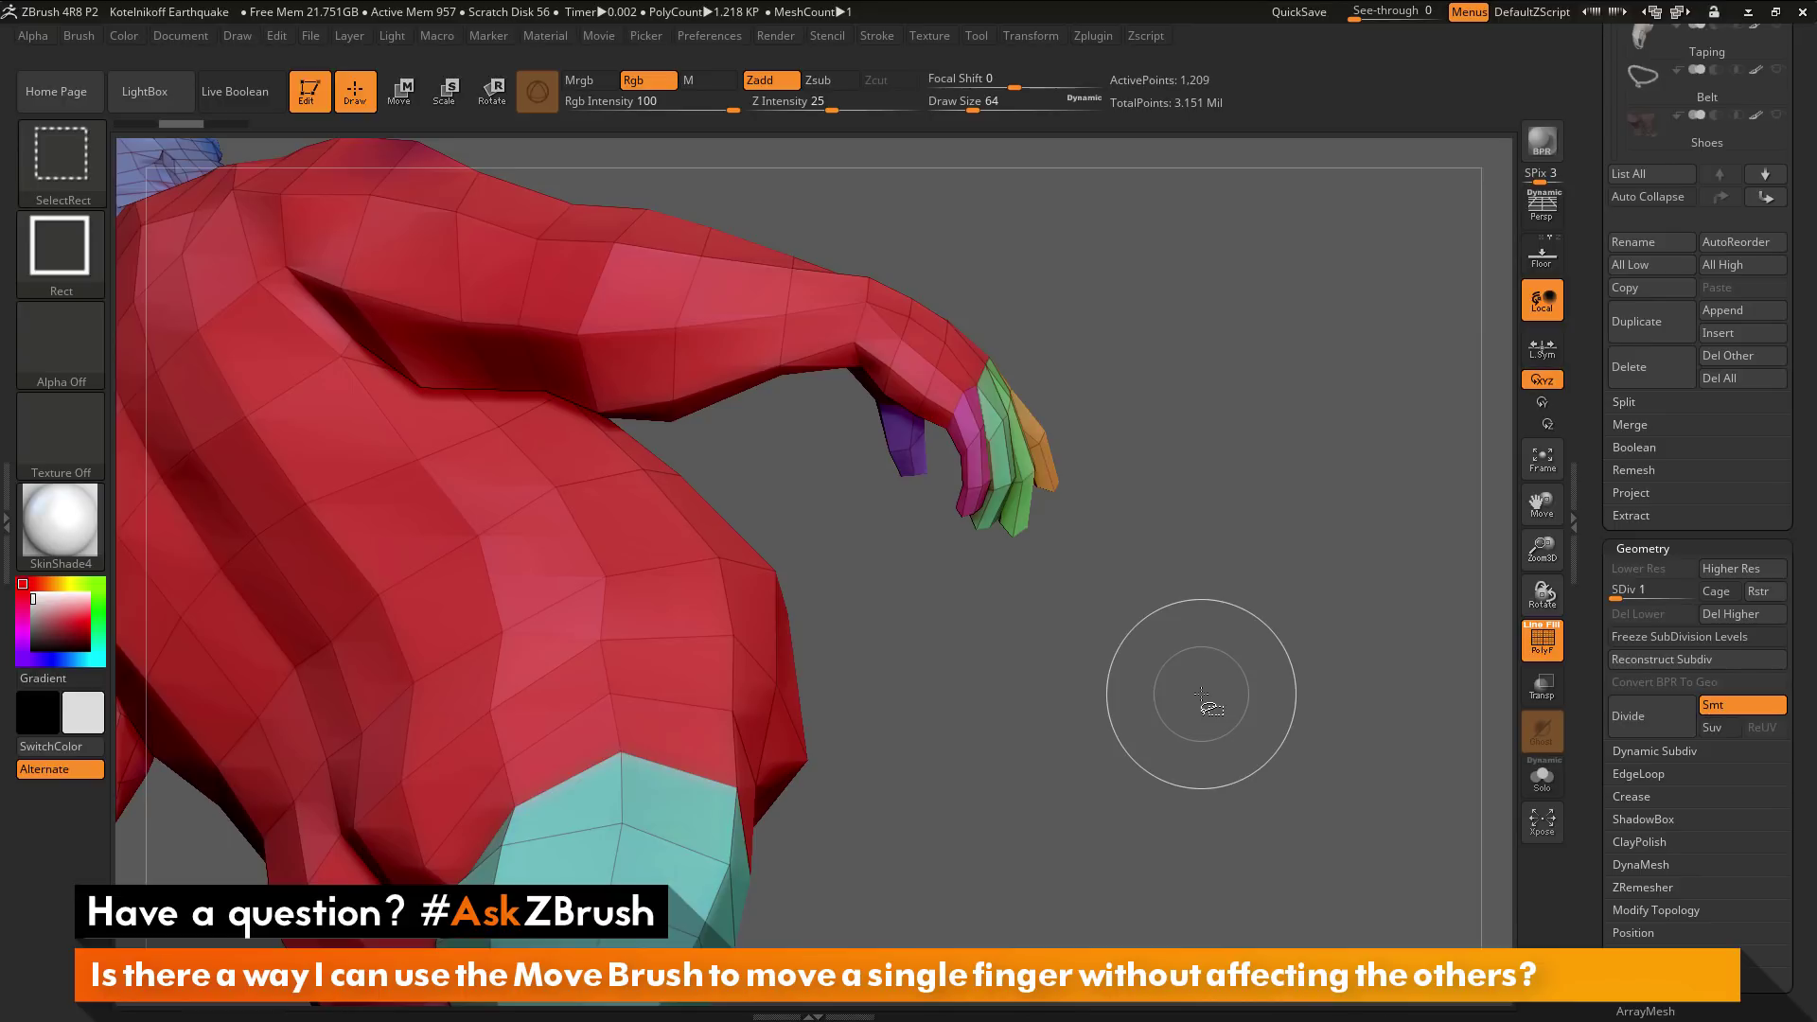
mouse_move(1200, 696)
left_mouse_down("ctrl+shift")
mouse_move(884, 264)
mouse_move(822, 219)
left_mouse_up("ctrl+shift")
mouse_move(1240, 474)
left_mouse_down()
mouse_move(1244, 620)
mouse_move(1247, 480)
mouse_move(1072, 417)
left_mouse_up()
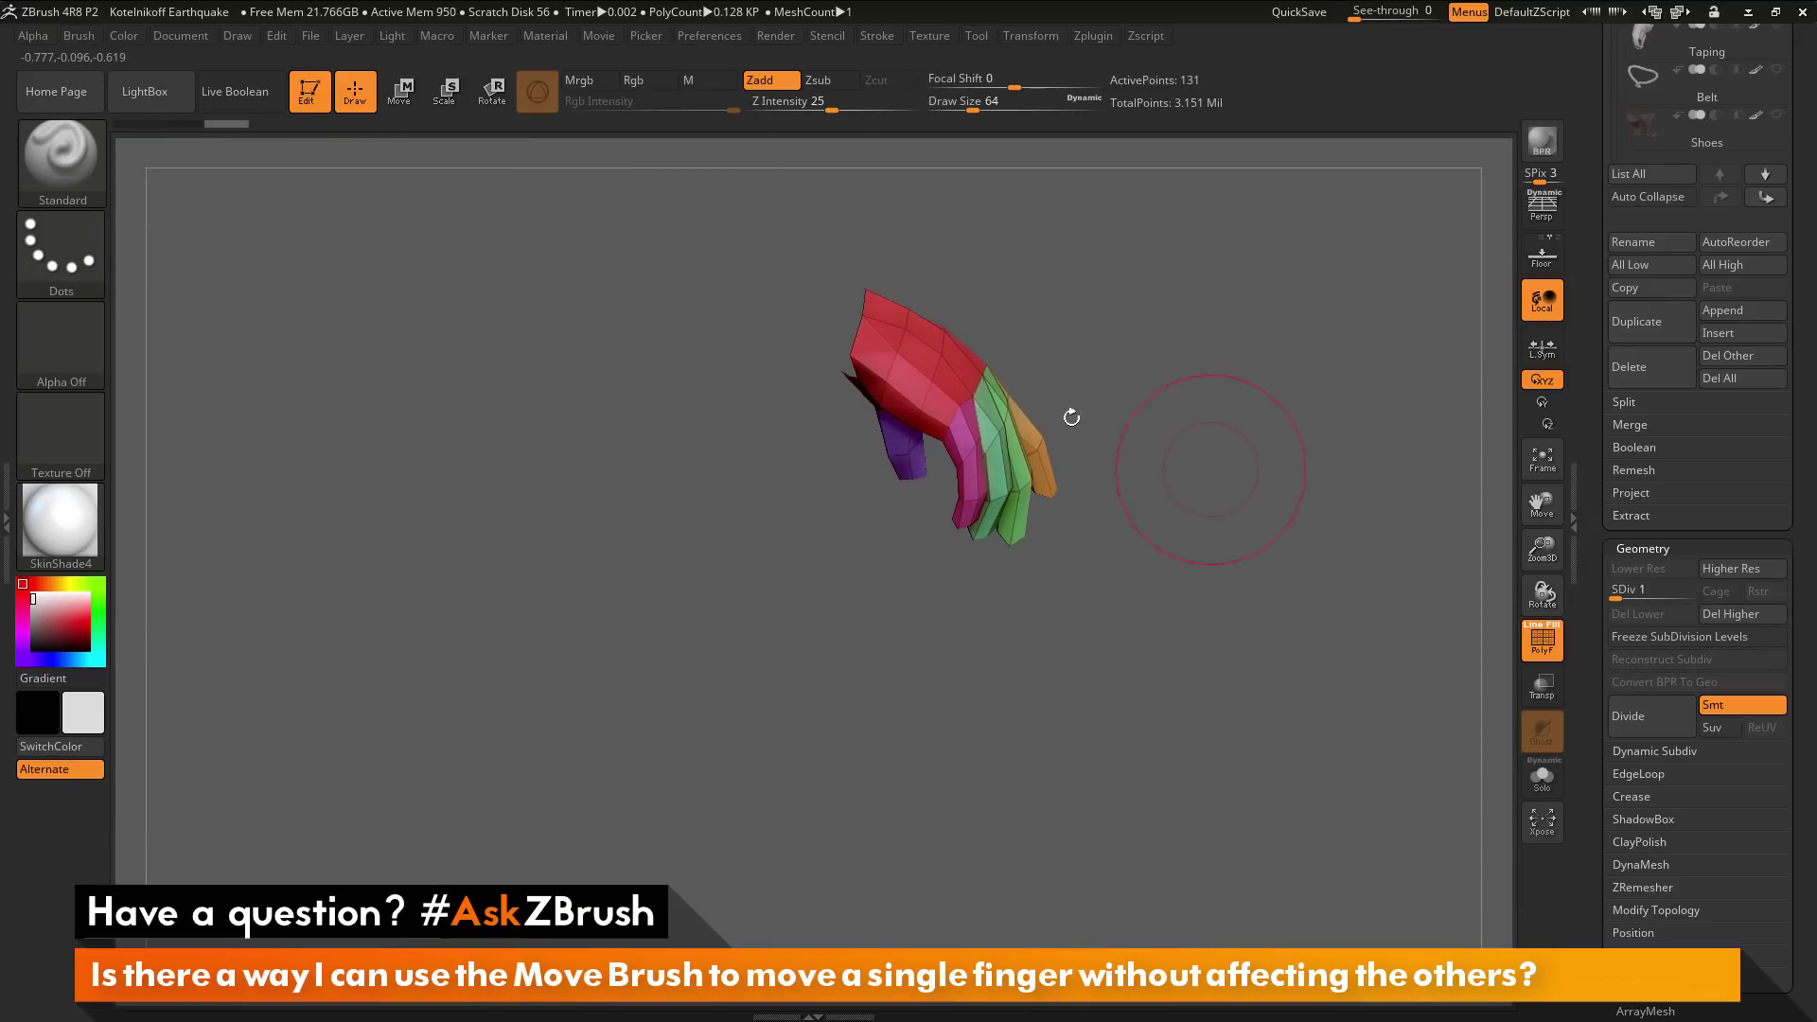
mouse_move(1196, 434)
left_mouse_down()
mouse_move(1254, 423)
mouse_move(1181, 381)
mouse_move(1163, 427)
left_mouse_up()
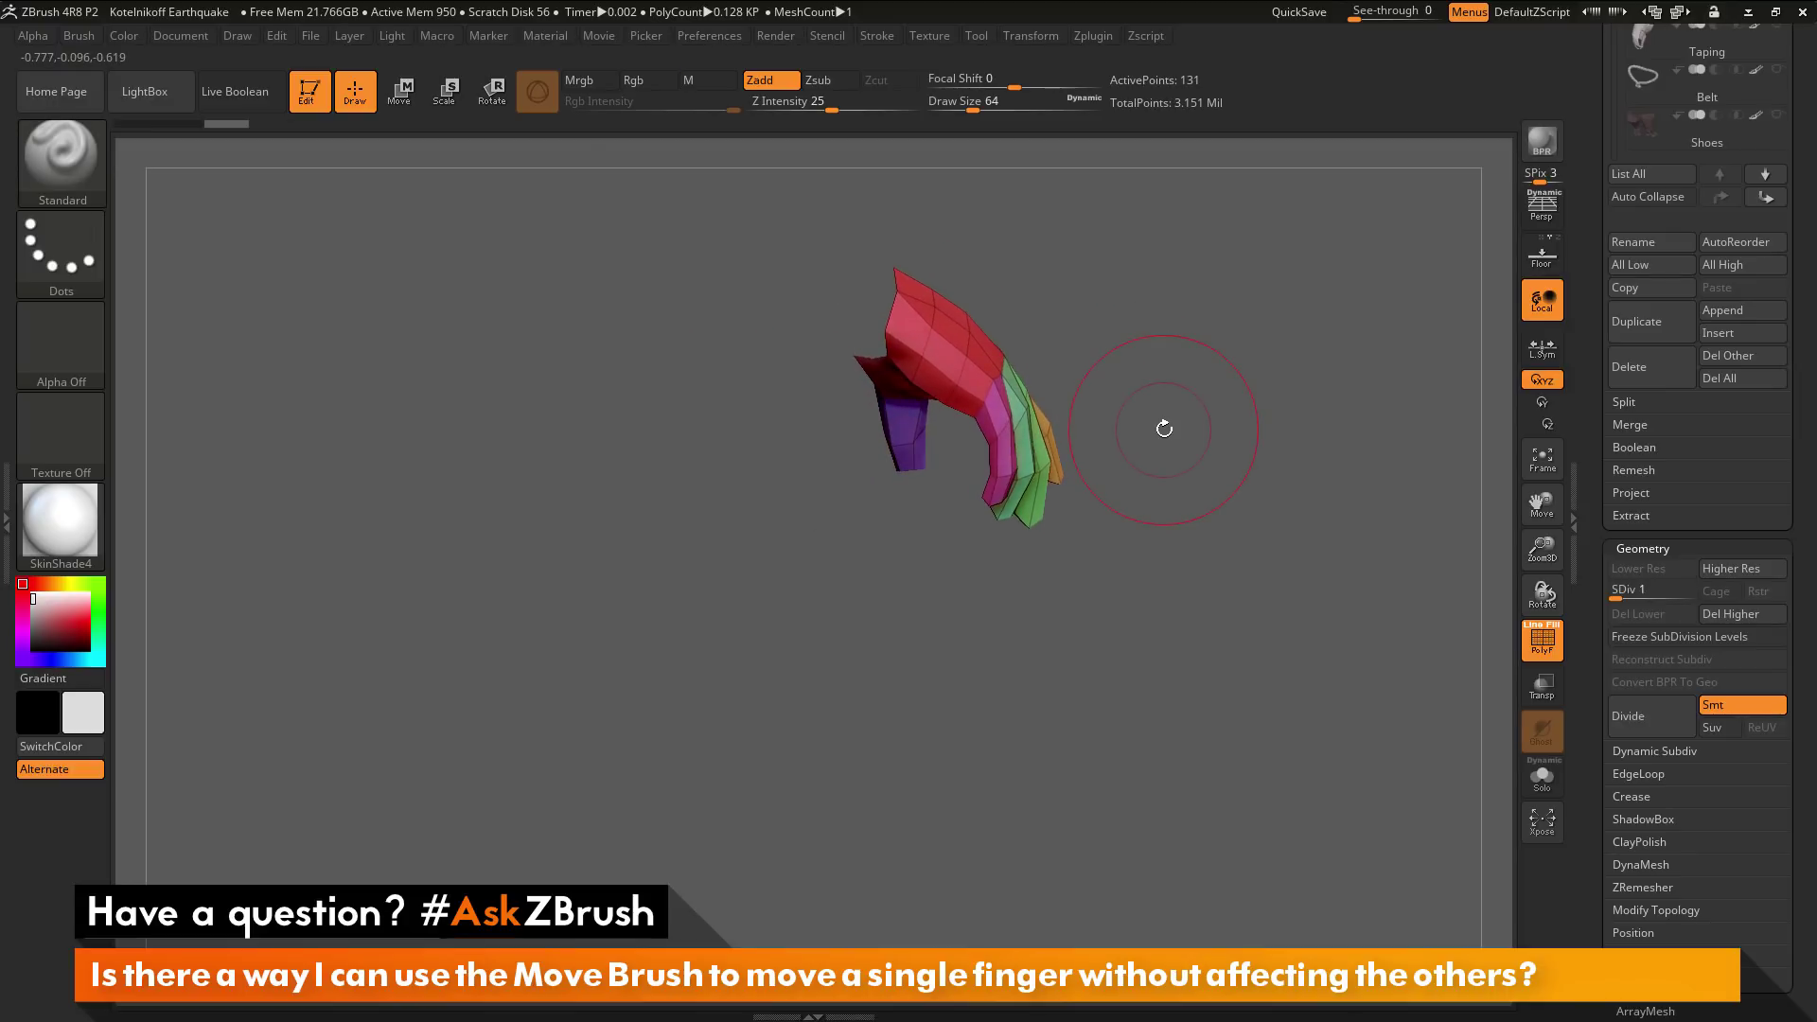
key("ctrl+shift")
key("ctrl+shift+x")
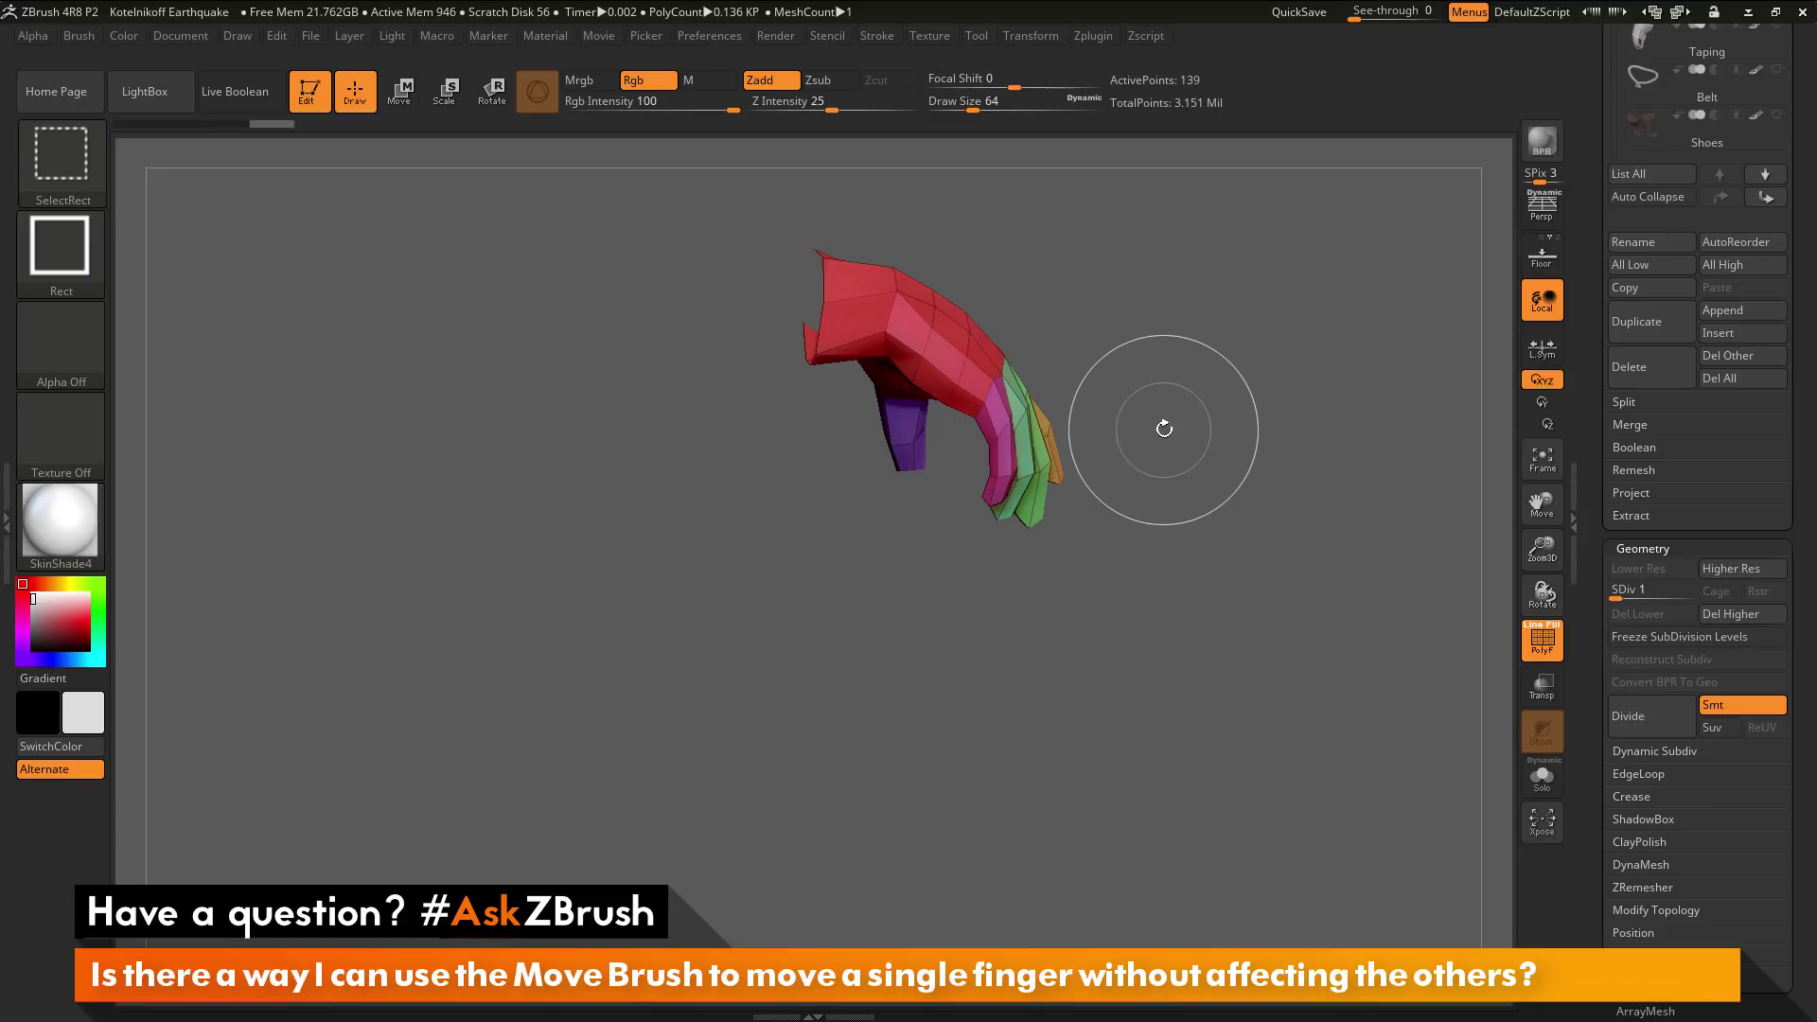
Raise the isolated hand to subdivision level 6 and turn off the polyframe display
mouse_move(1189, 486)
left_mouse_down()
mouse_move(1198, 380)
mouse_move(1173, 459)
mouse_move(1236, 519)
mouse_move(1228, 492)
mouse_move(1206, 503)
mouse_move(1102, 605)
mouse_move(1334, 552)
mouse_move(1521, 571)
left_mouse_up()
key("d")
key("d")
key("d")
key("d")
key("d")
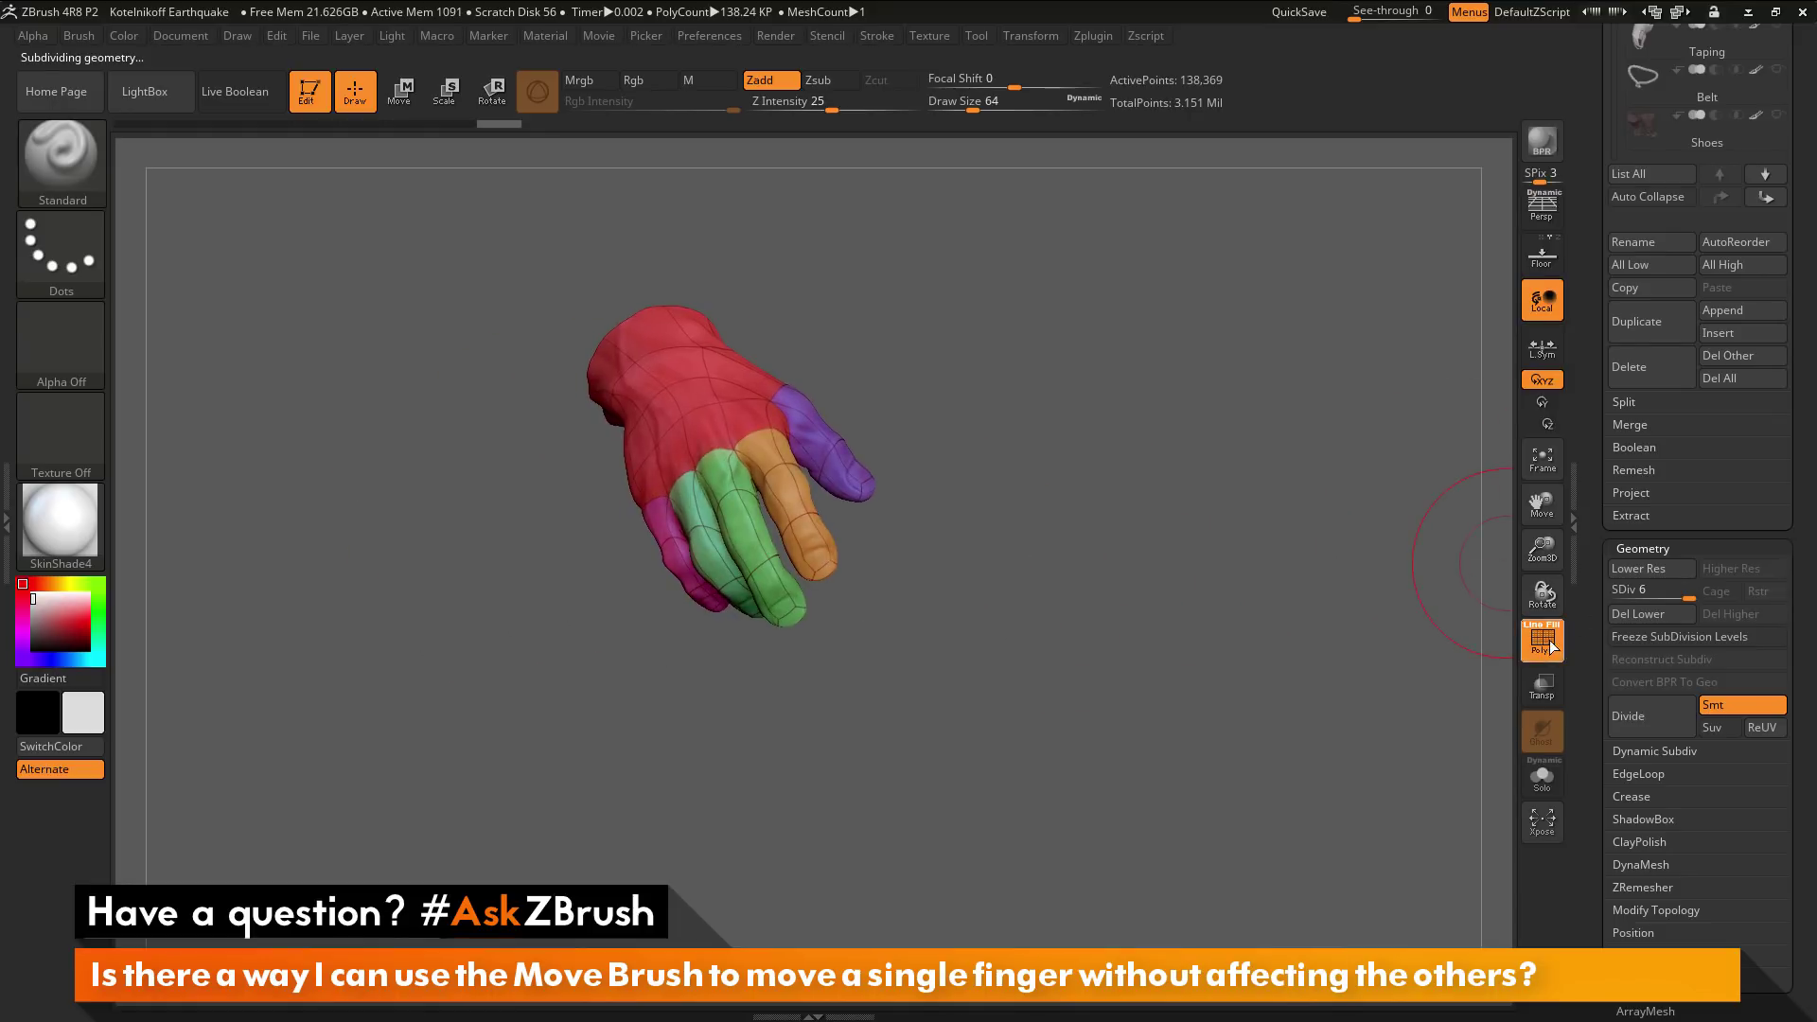
left_click(1552, 646)
Switch to the Move brush with a draw size of 25, with the hand framed up close
mouse_move(1234, 478)
left_mouse_down("alt")
mouse_move(1175, 479)
mouse_move(1266, 497)
mouse_move(1136, 446)
mouse_move(1144, 552)
mouse_move(1164, 487)
mouse_move(1310, 479)
mouse_move(1089, 394)
left_mouse_up("alt")
key("space")
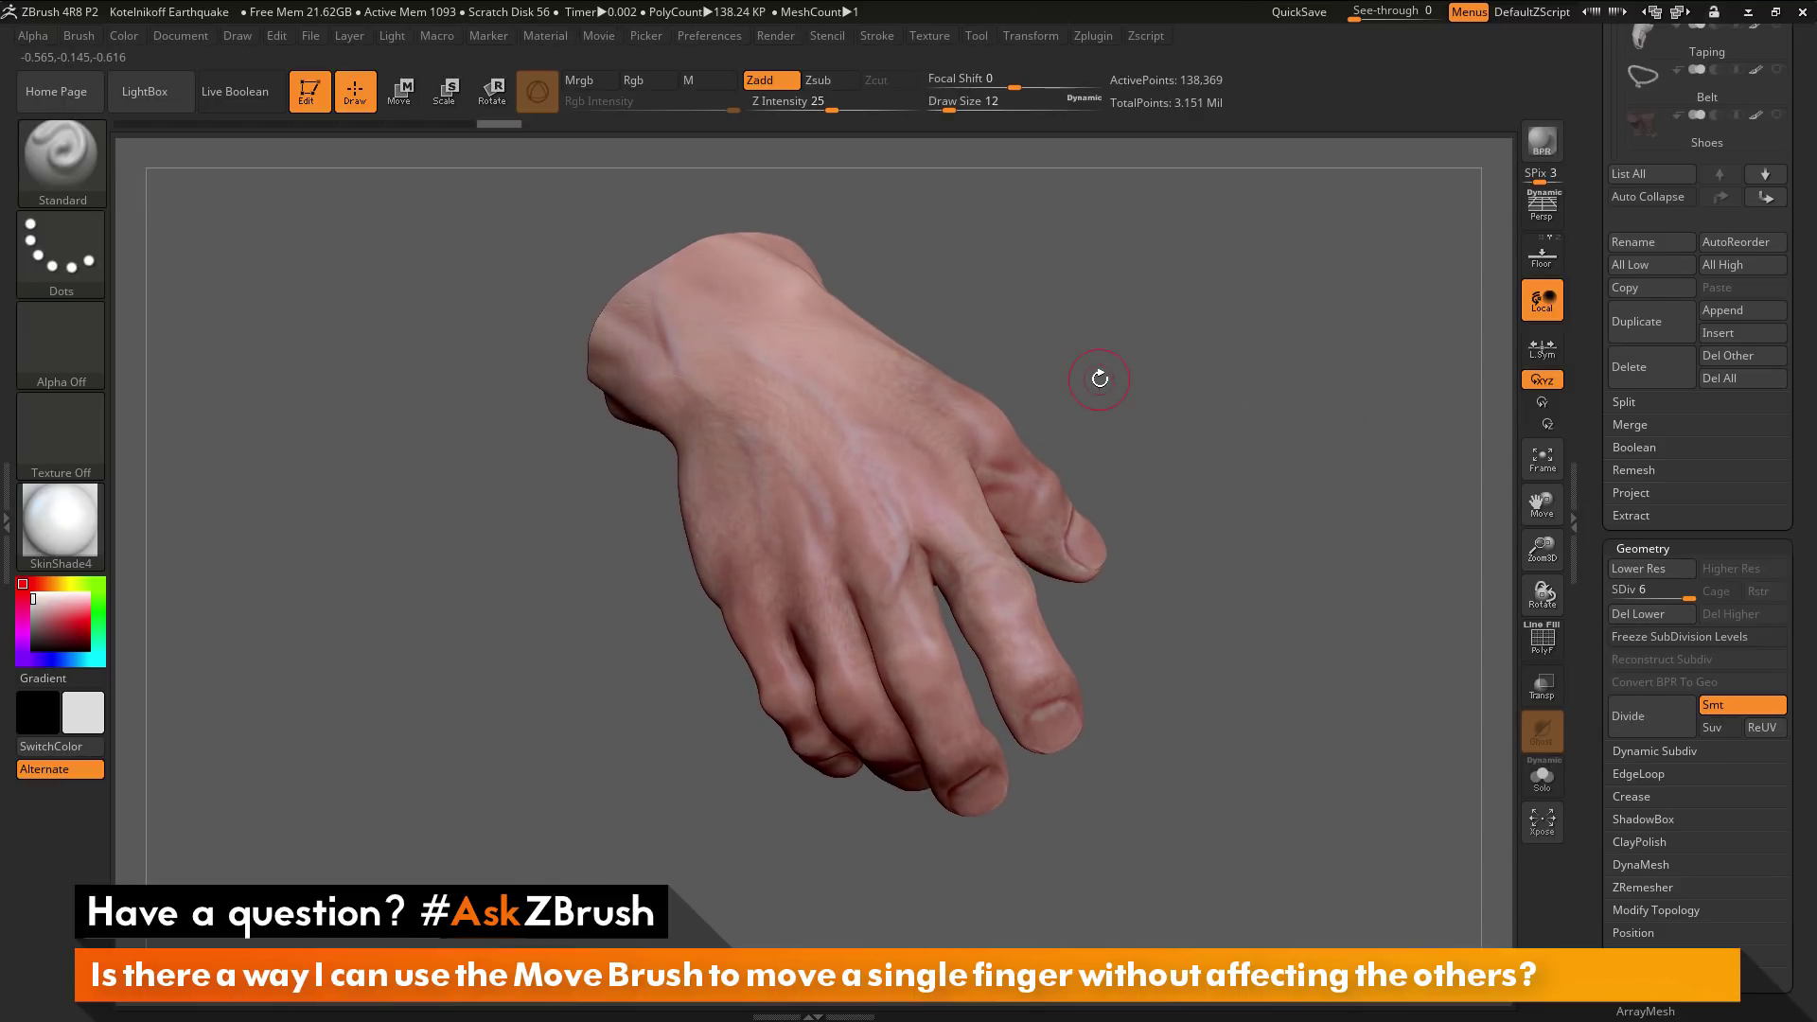
left_click(87, 172)
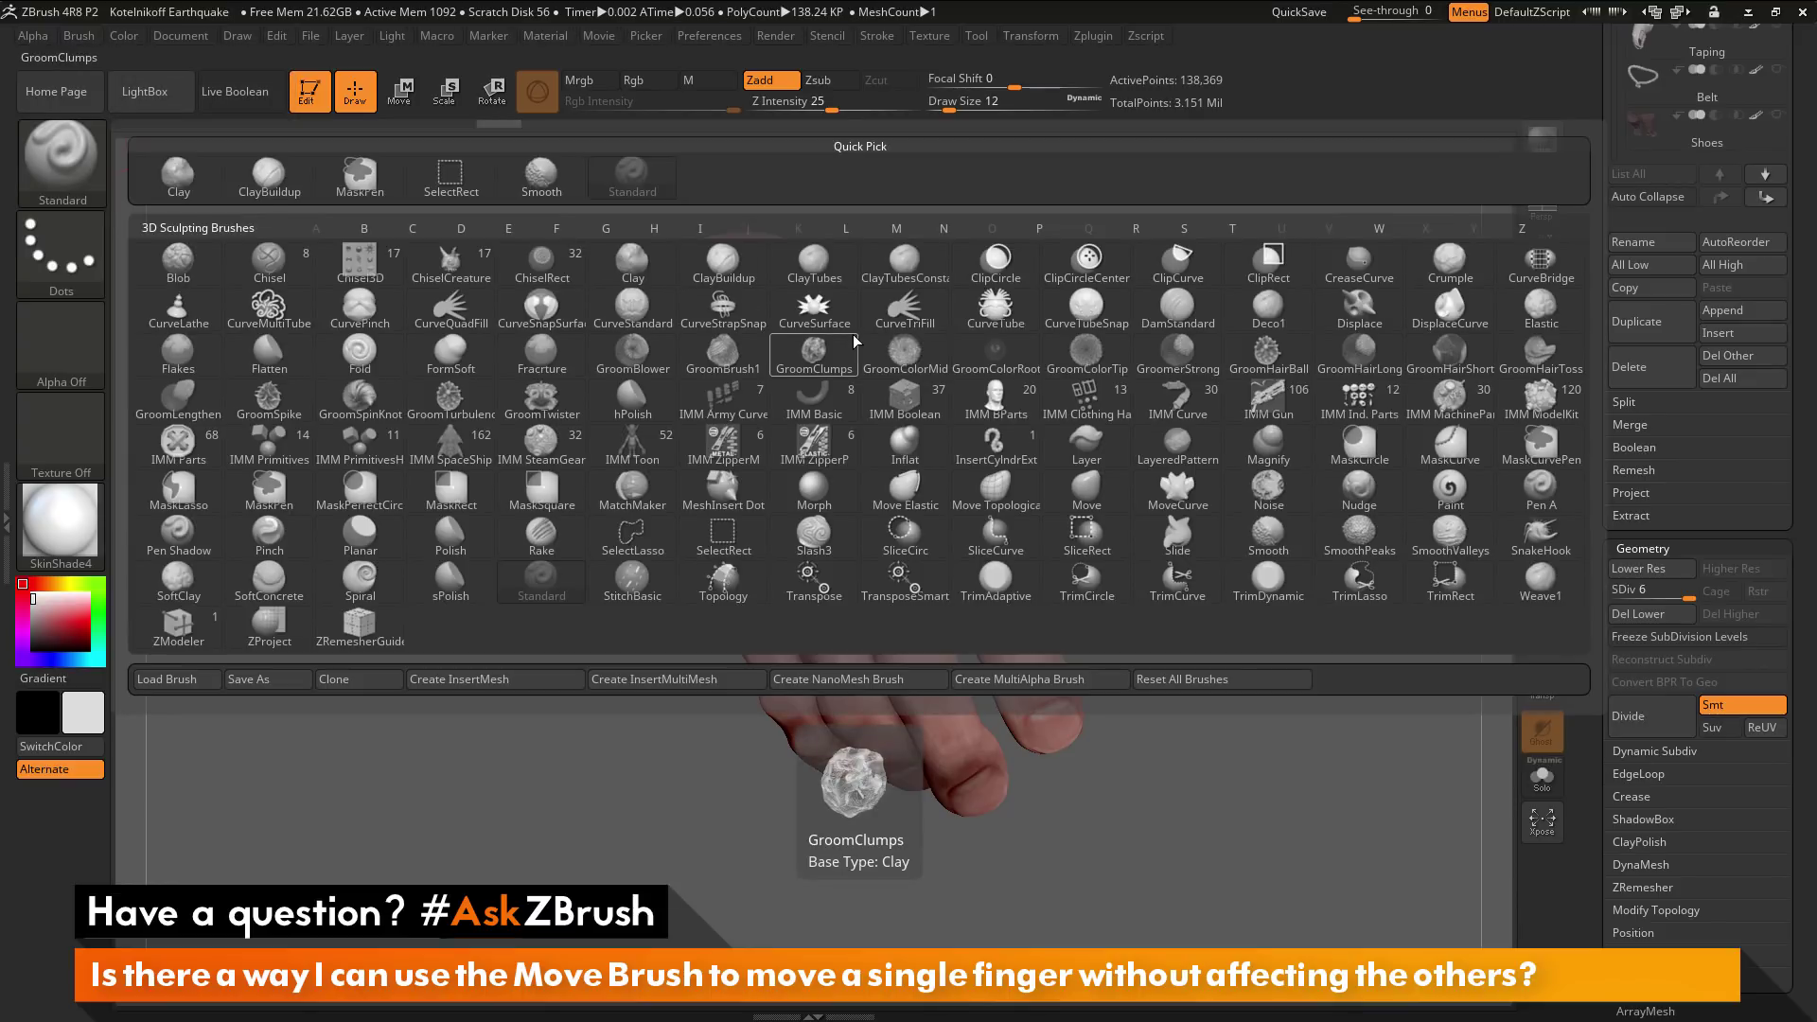
key("m")
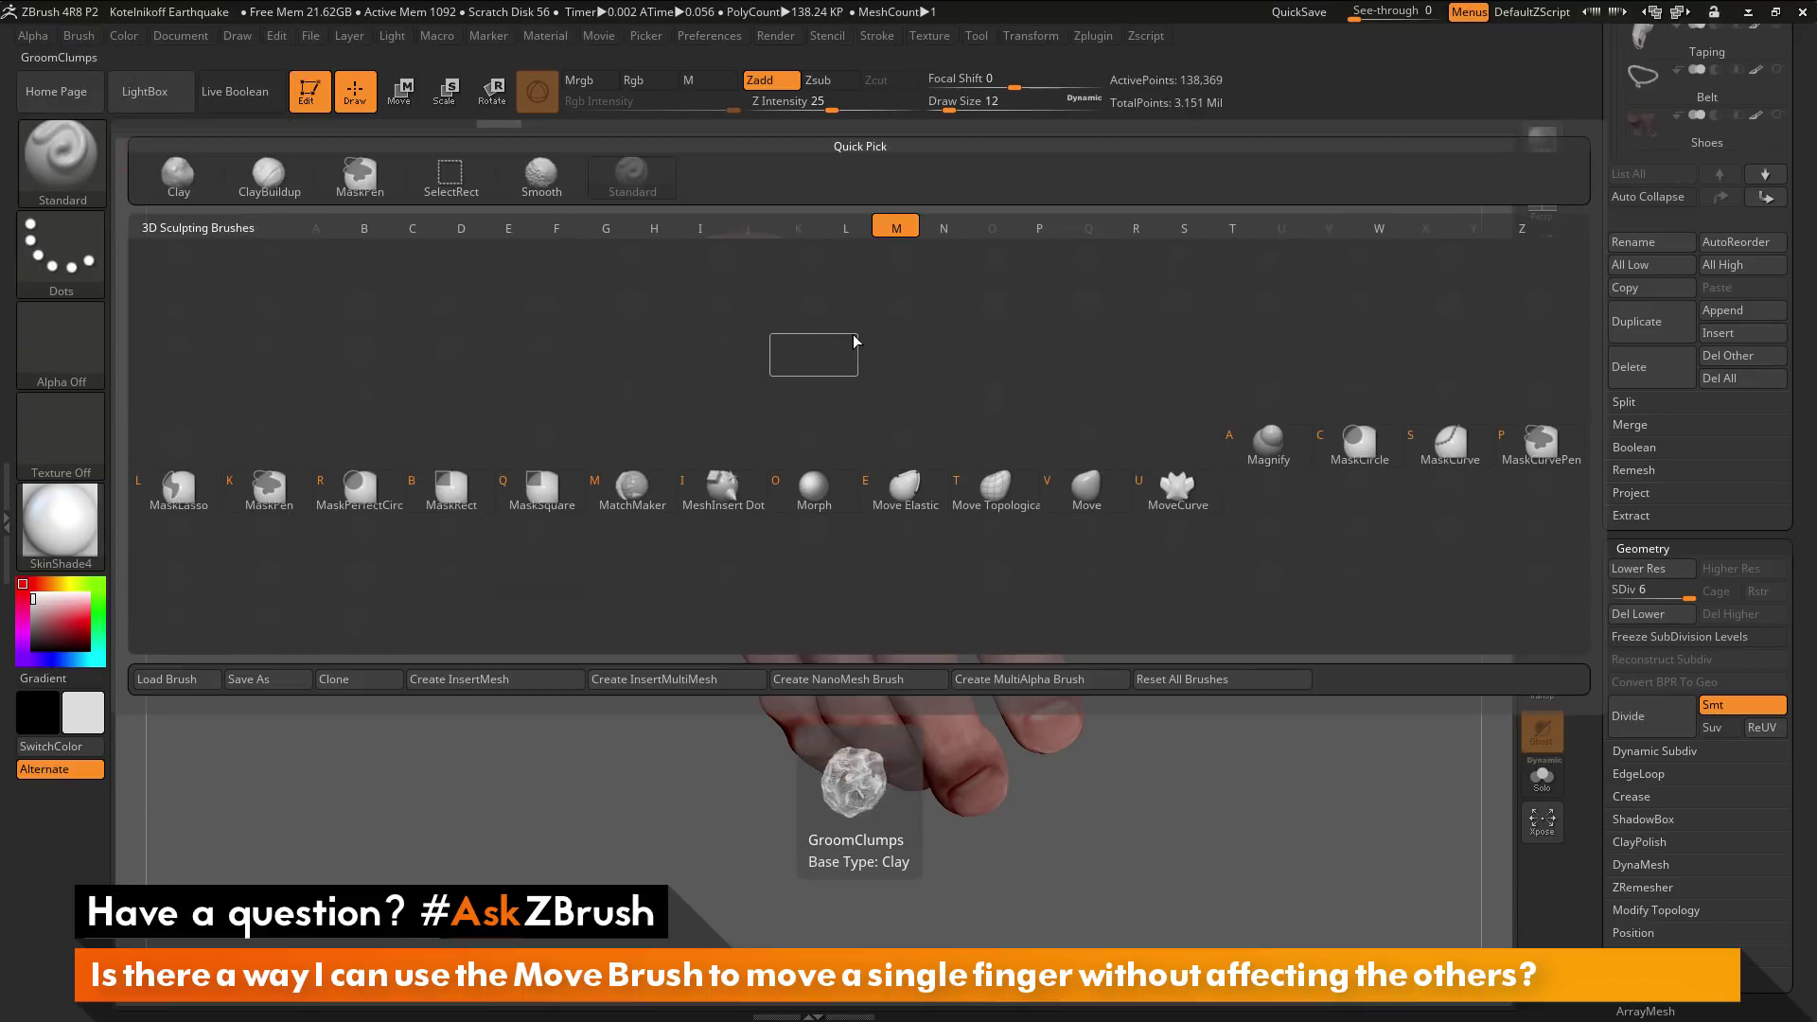
left_click(1088, 502)
key("space")
mouse_move(1209, 442)
left_mouse_down()
mouse_move(1190, 380)
mouse_move(1127, 352)
left_mouse_up()
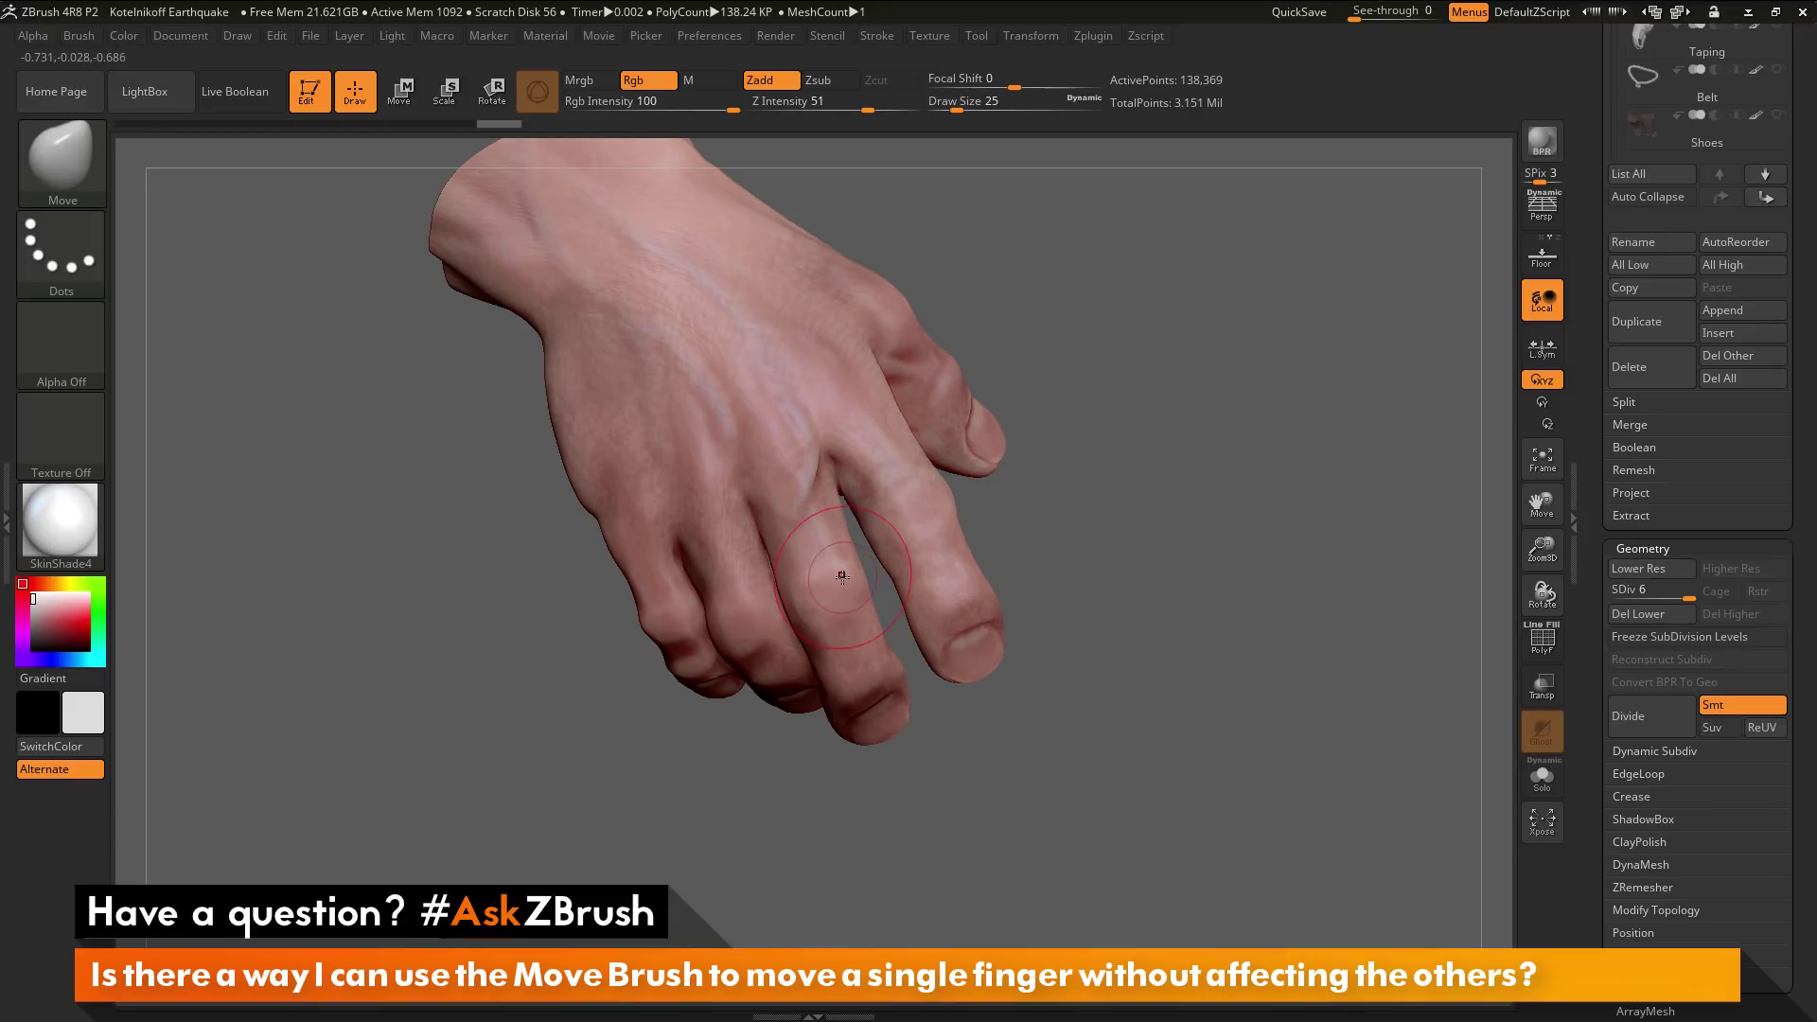
Try to shift the middle finger with the Move brush at draw size 41, and undo the stroke
key("bracketright")
key("bracketright")
mouse_move(822, 554)
left_mouse_down()
mouse_move(909, 535)
mouse_move(769, 559)
mouse_move(883, 536)
mouse_move(782, 558)
mouse_move(859, 548)
left_mouse_up()
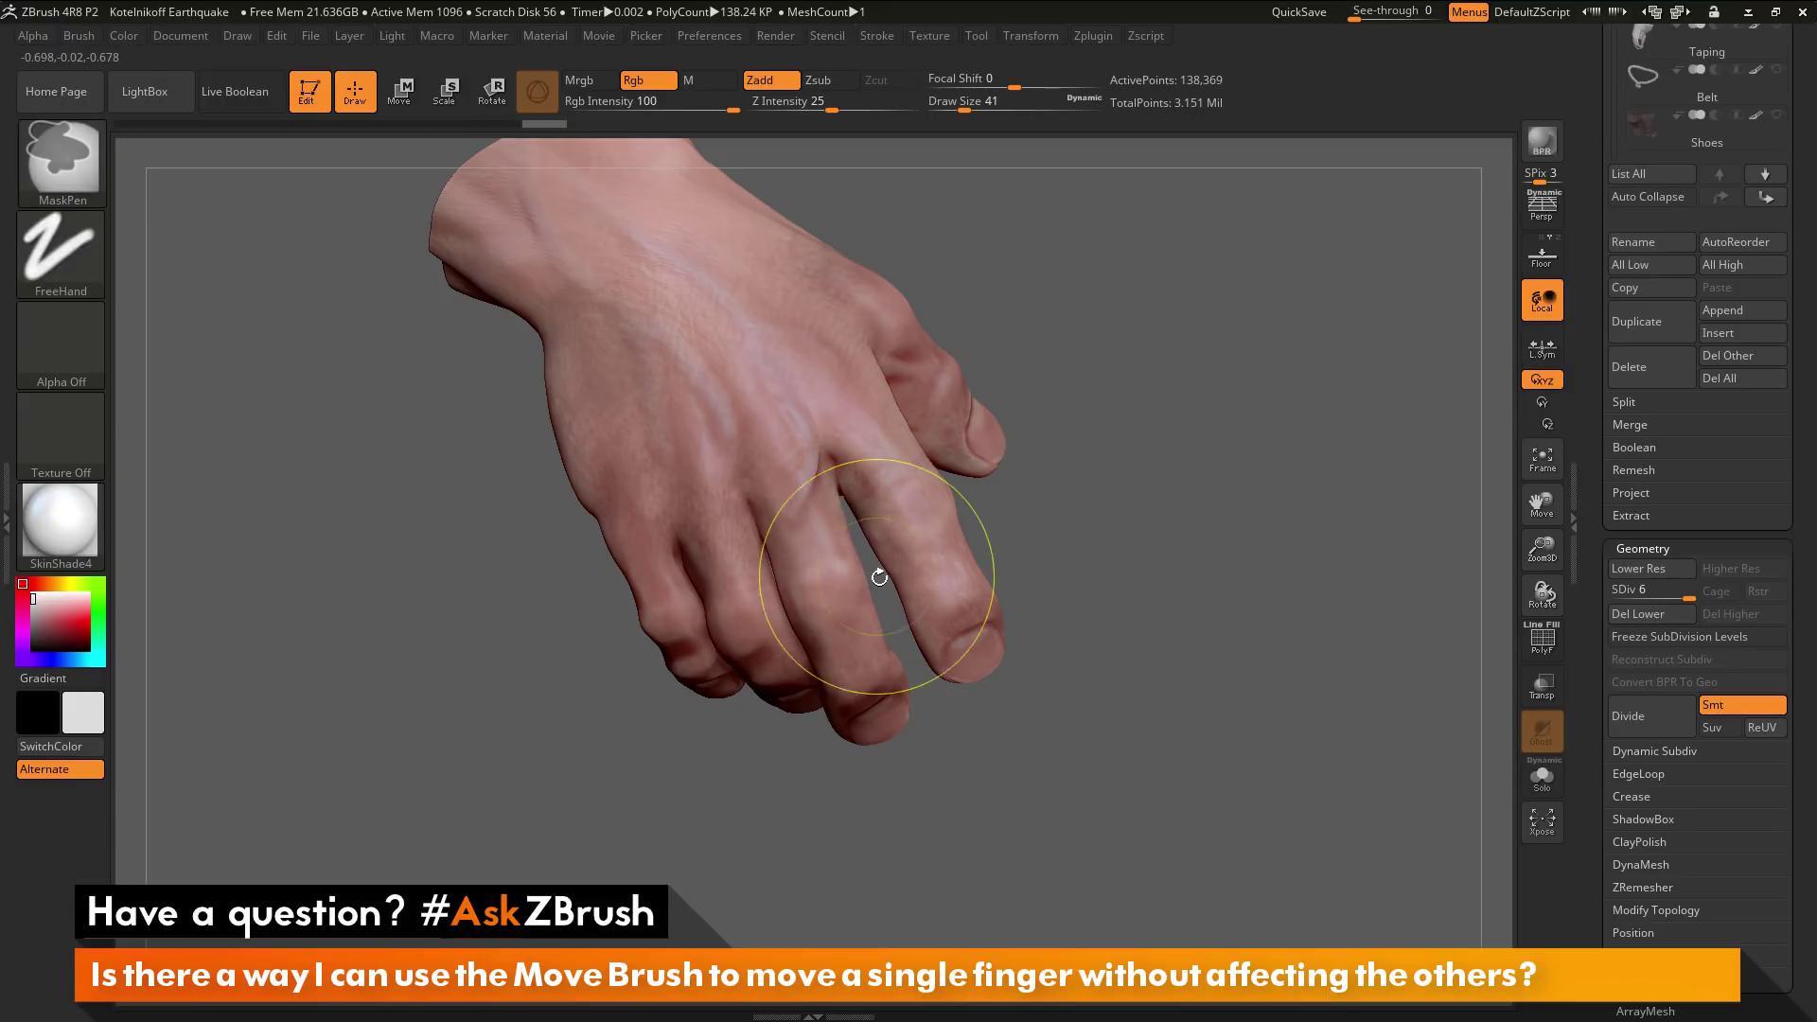
key("ctrl+z")
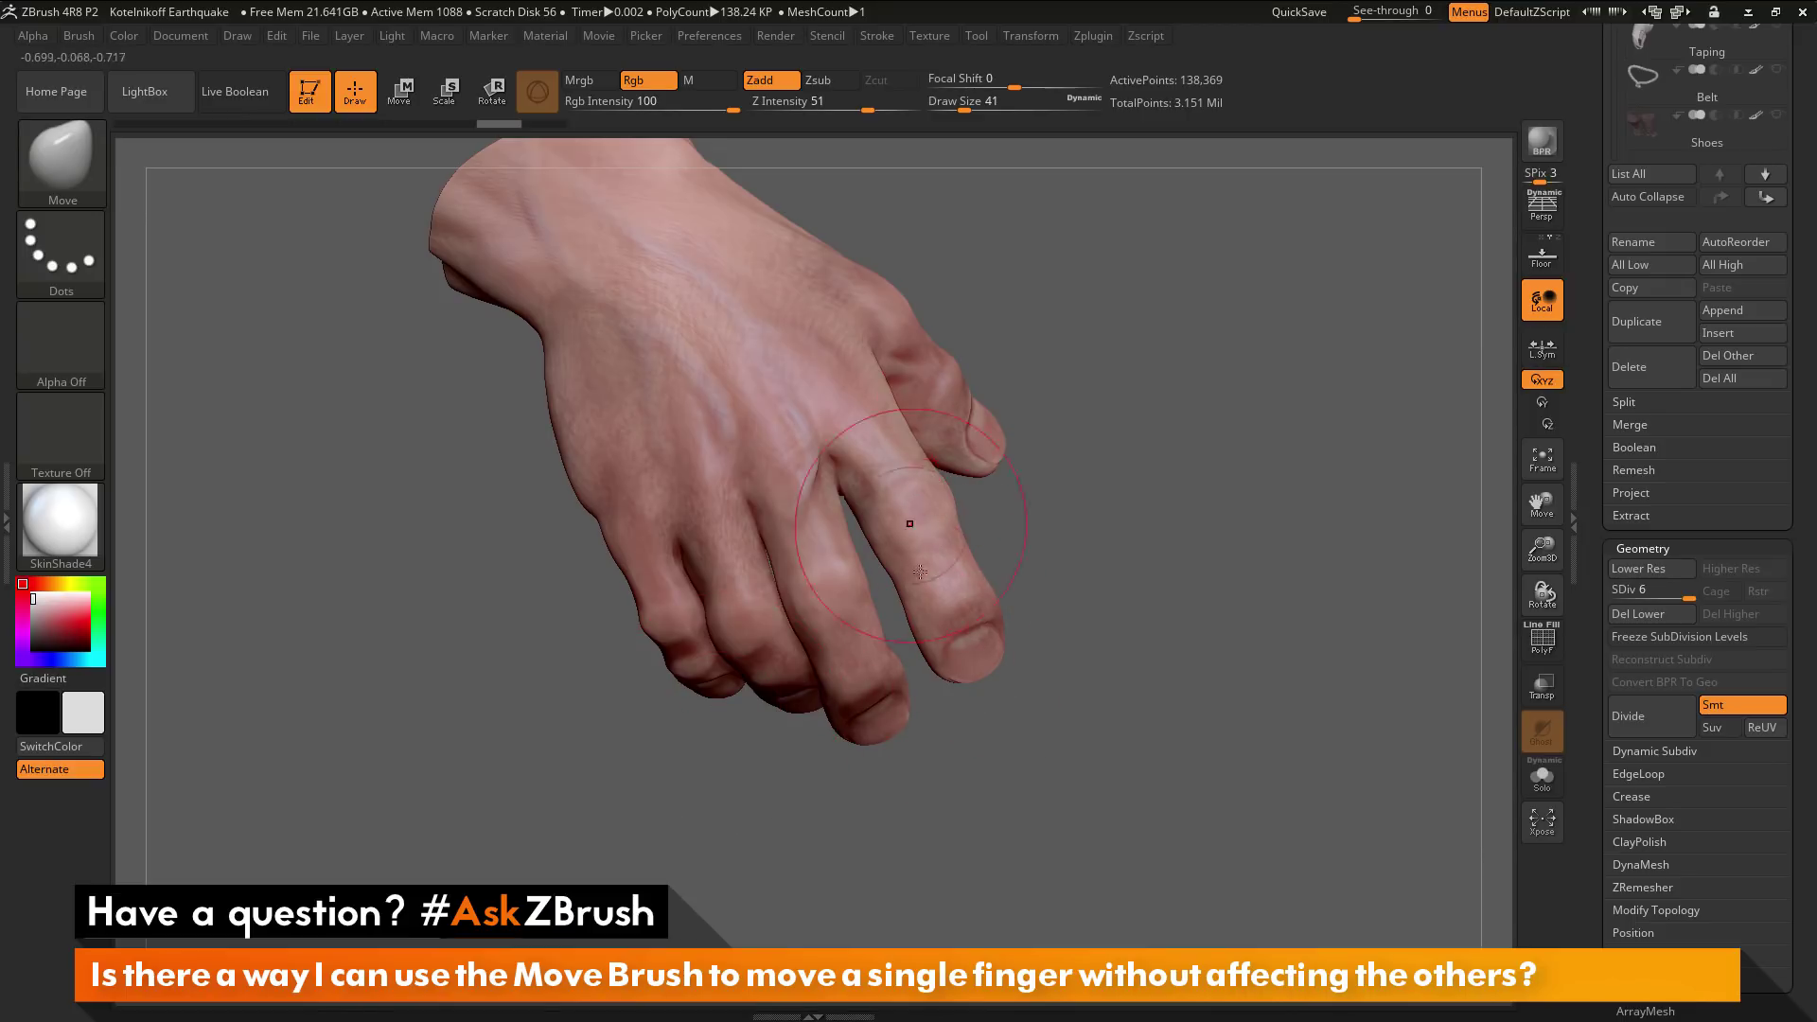
Paint a mask along the index finger at draw size 16 and clear it again
key("space")
mouse_move(905, 479)
left_mouse_down()
mouse_move(903, 519)
mouse_move(880, 492)
mouse_move(904, 544)
left_mouse_up()
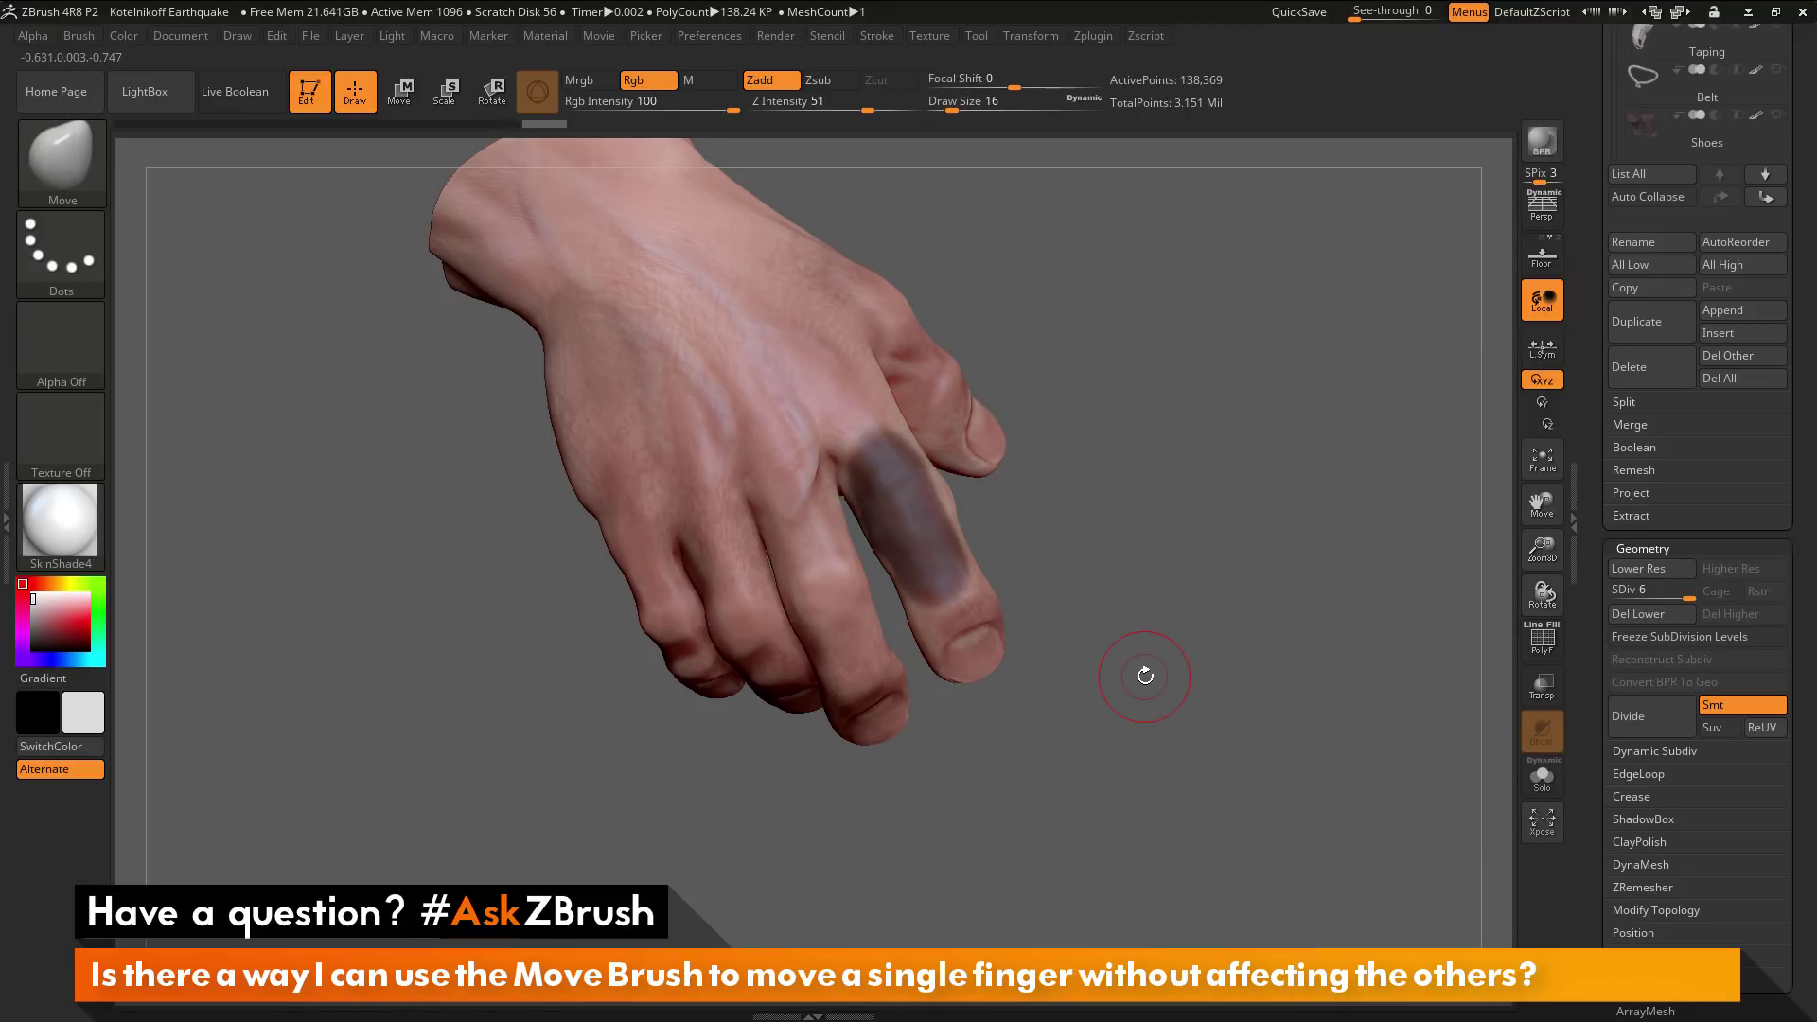
left_click_drag(1143, 676, 1149, 683, "ctrl")
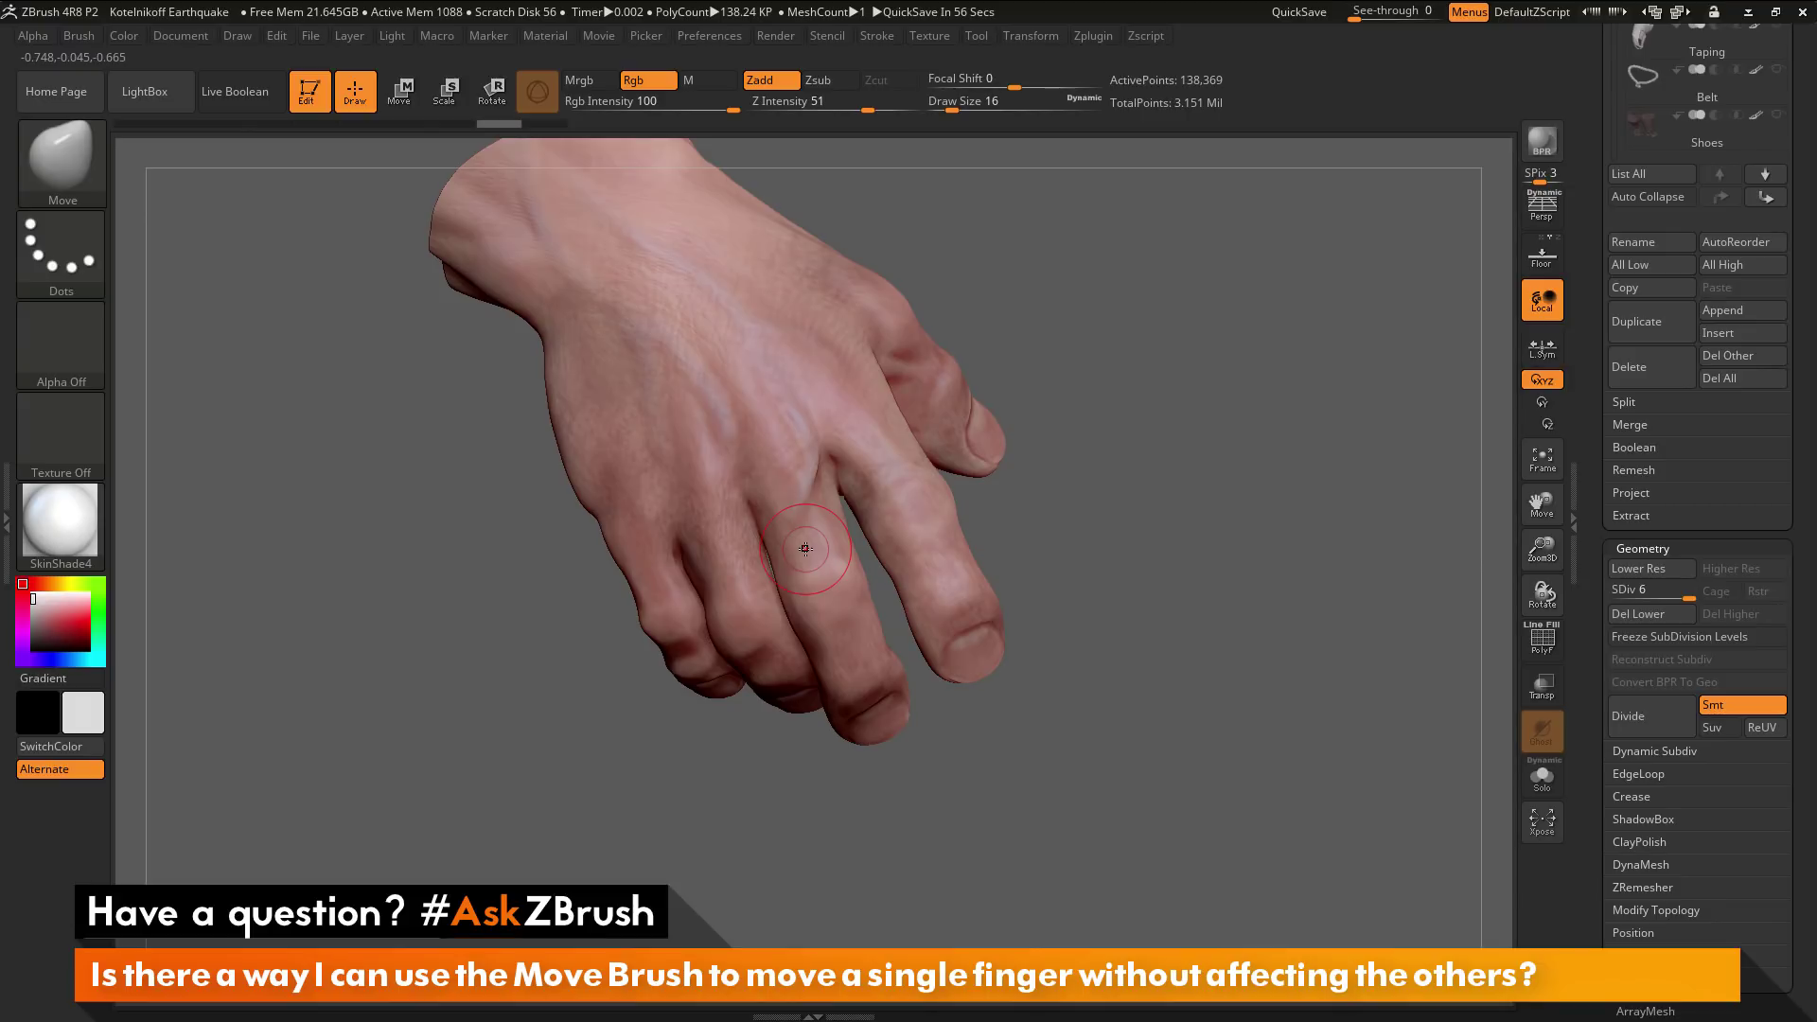
Switch to the Move Topological brush and set its draw size to 27
left_click(79, 180)
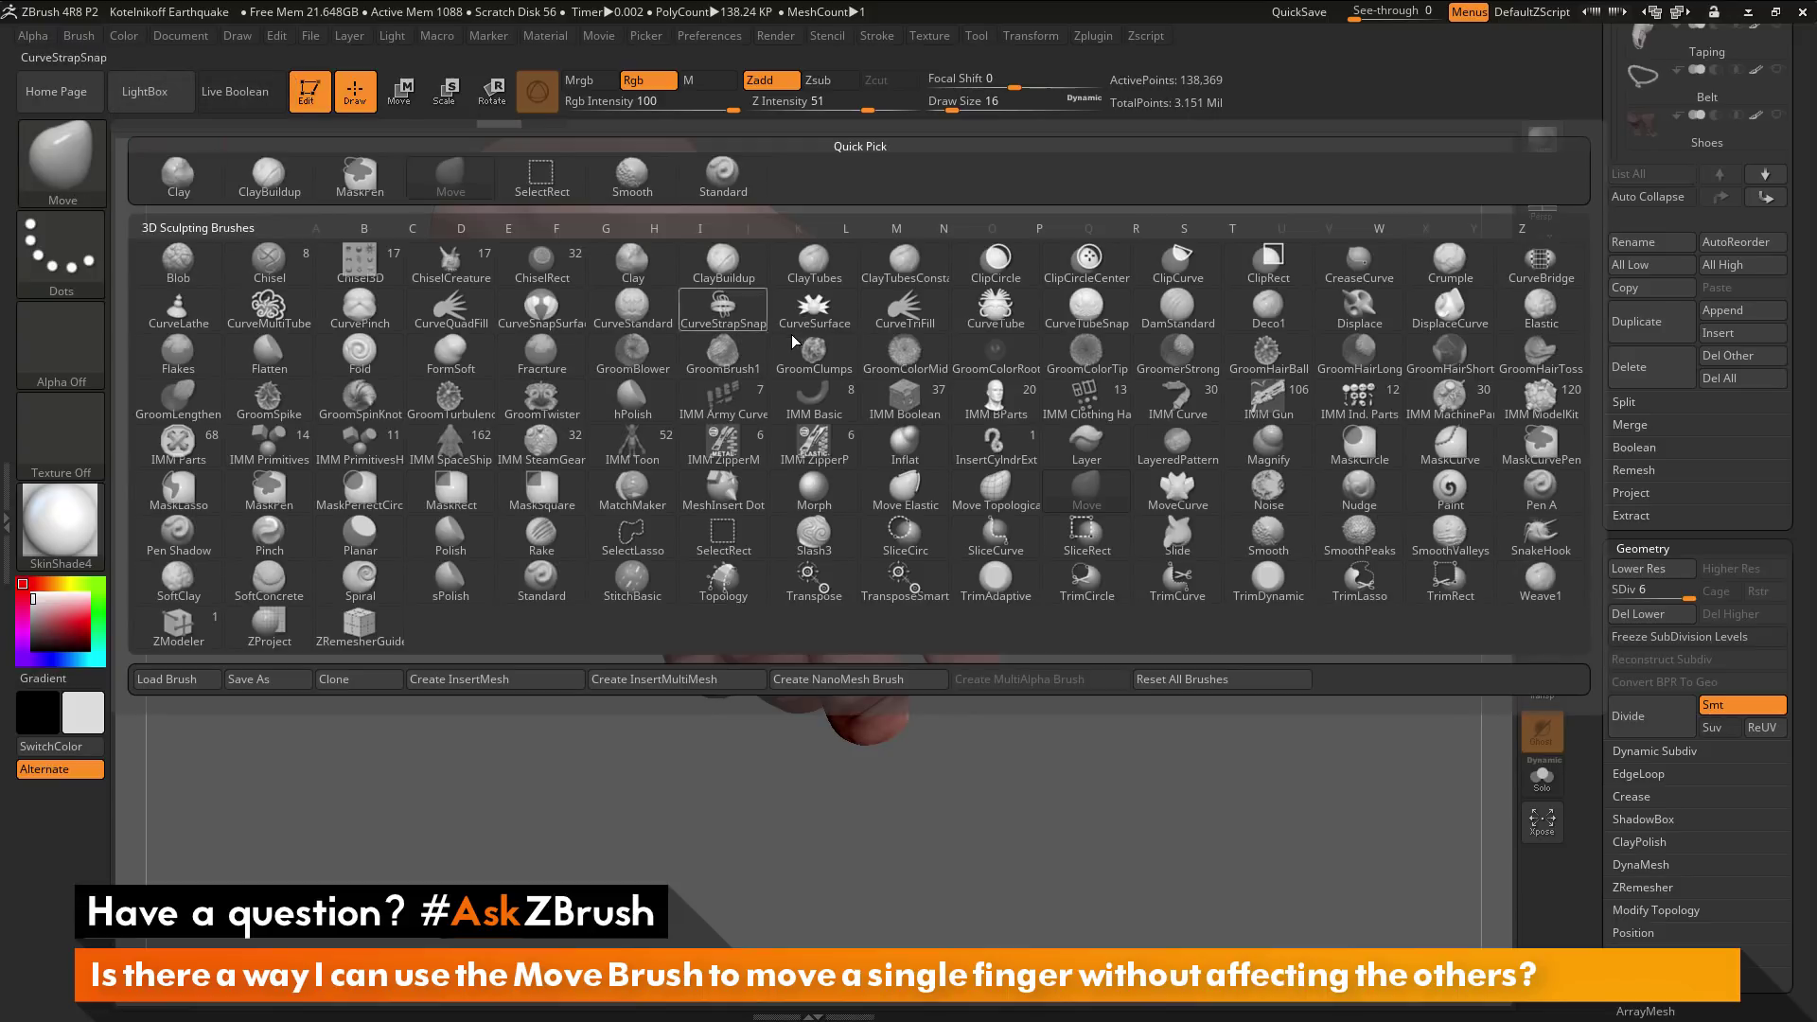
key("m")
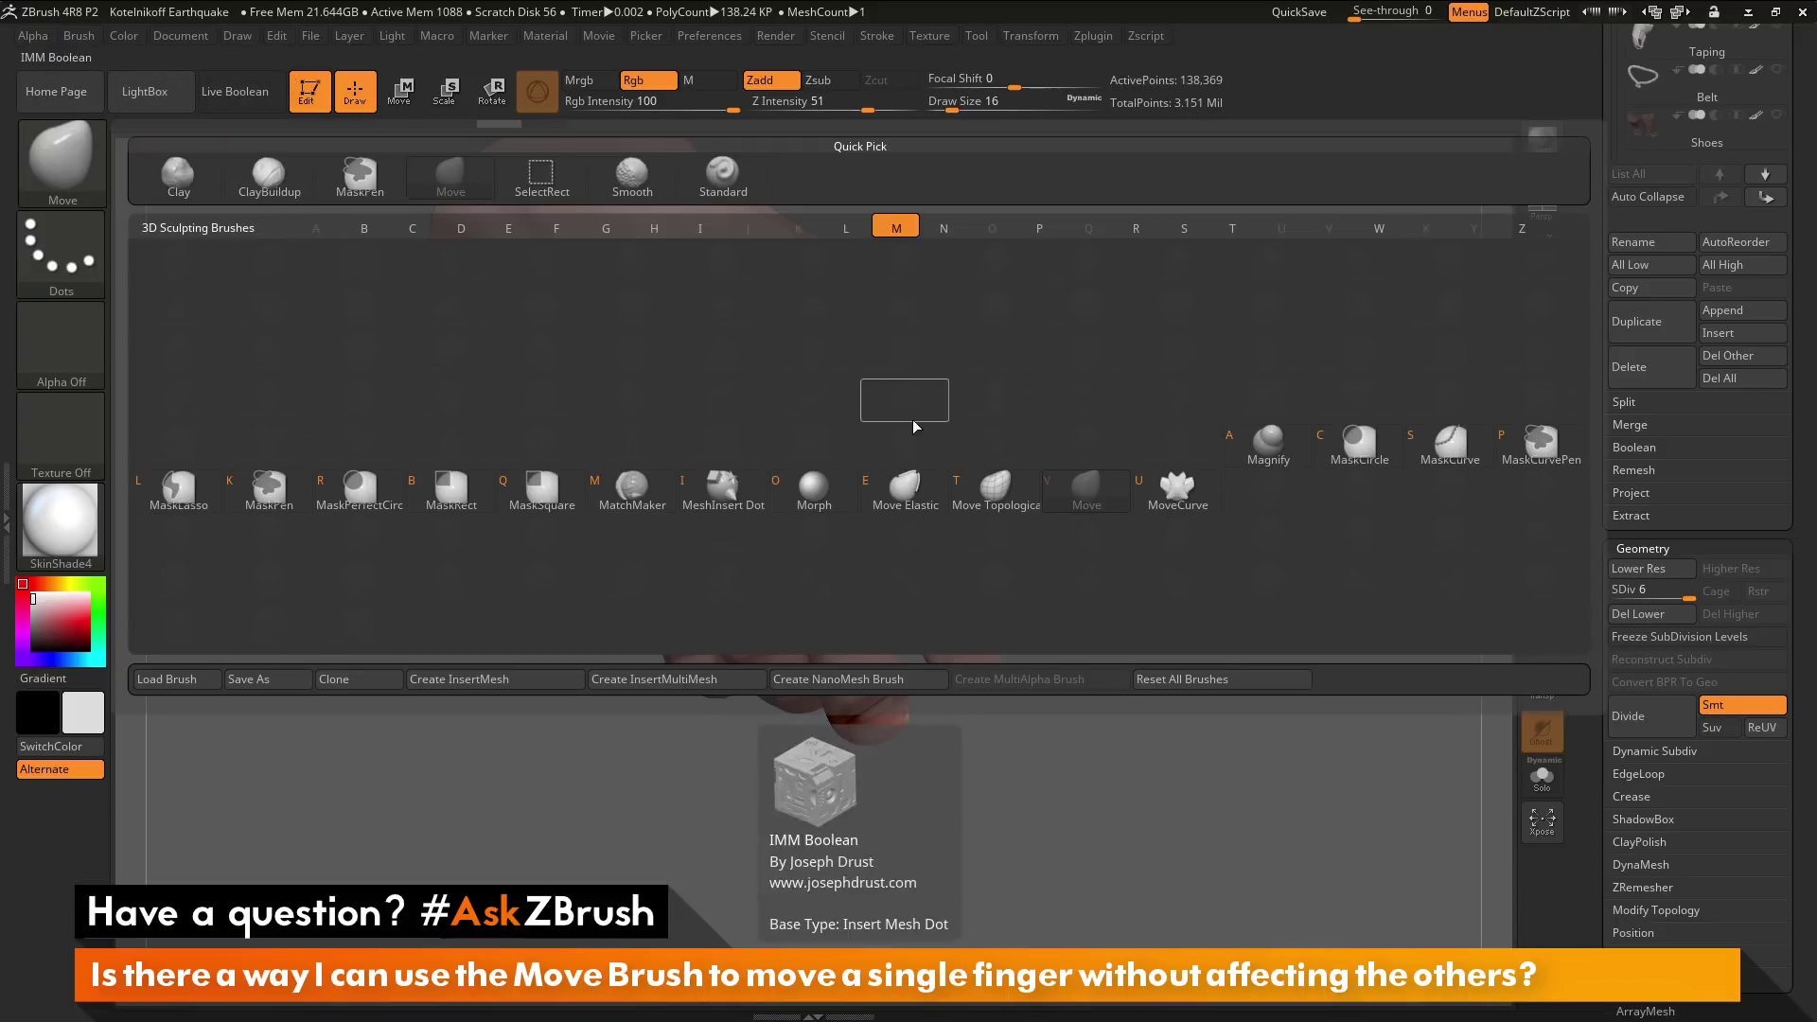
left_click(1006, 499)
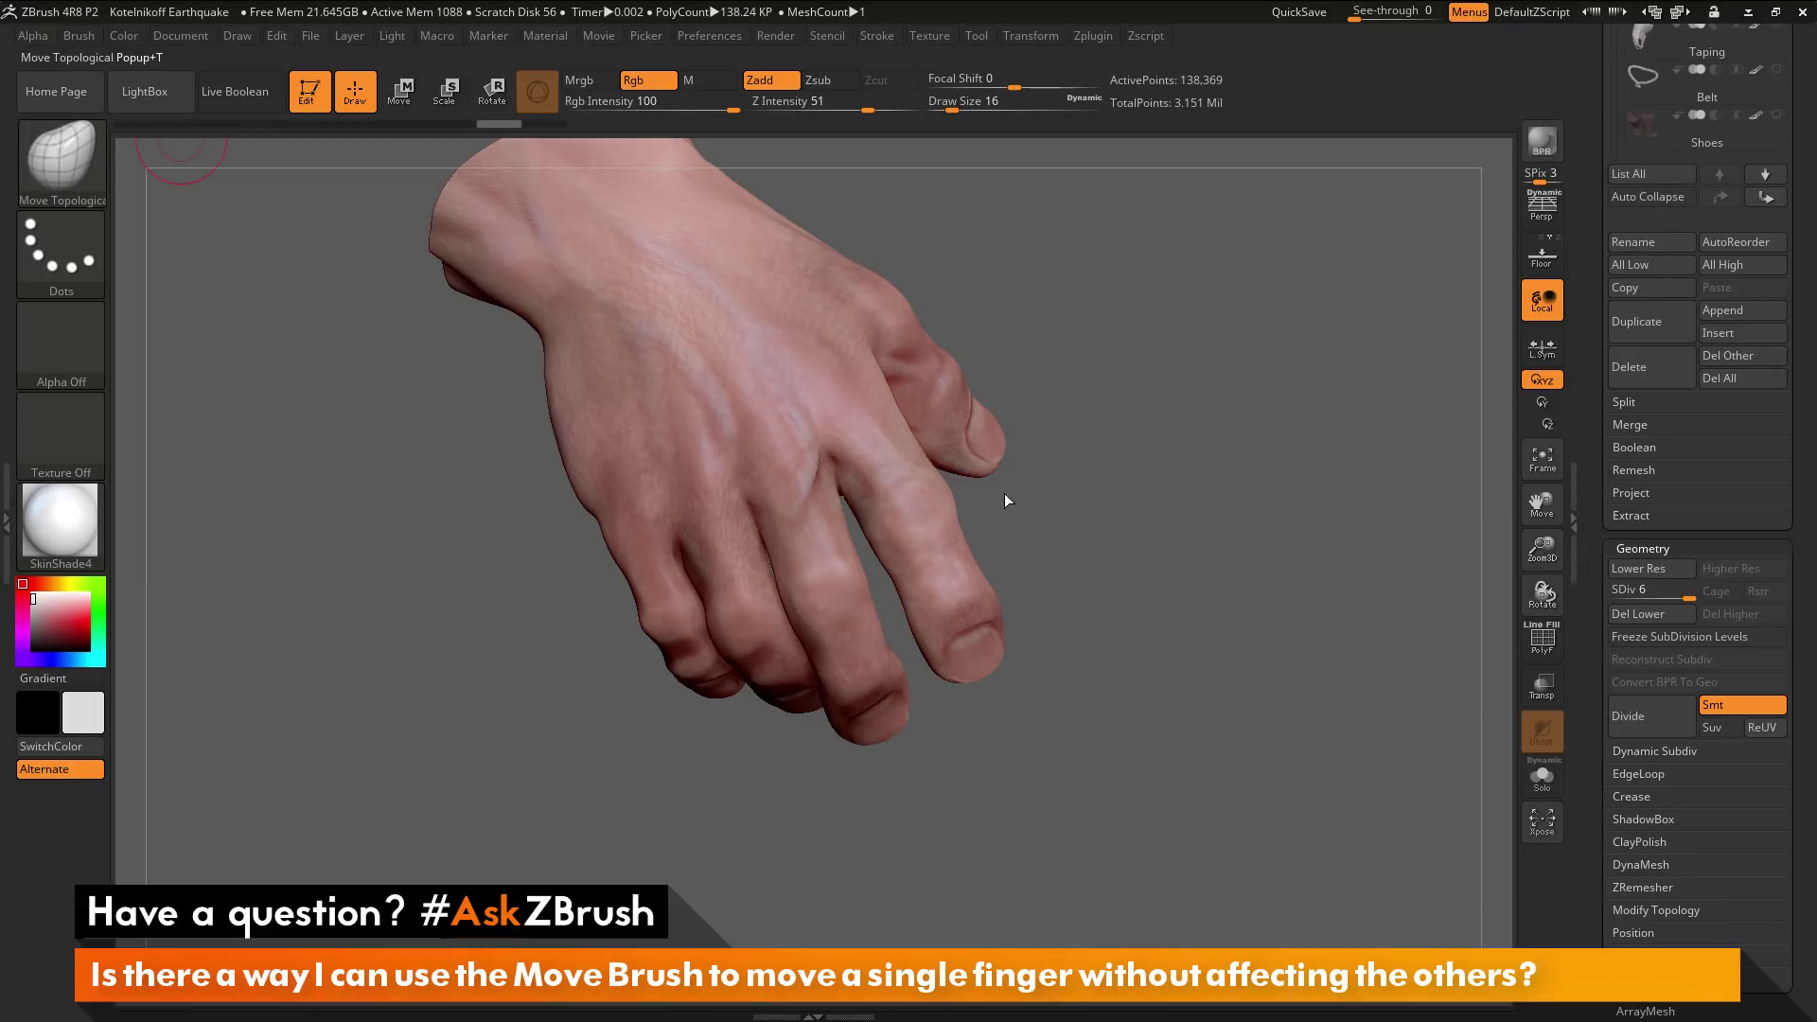
key("space")
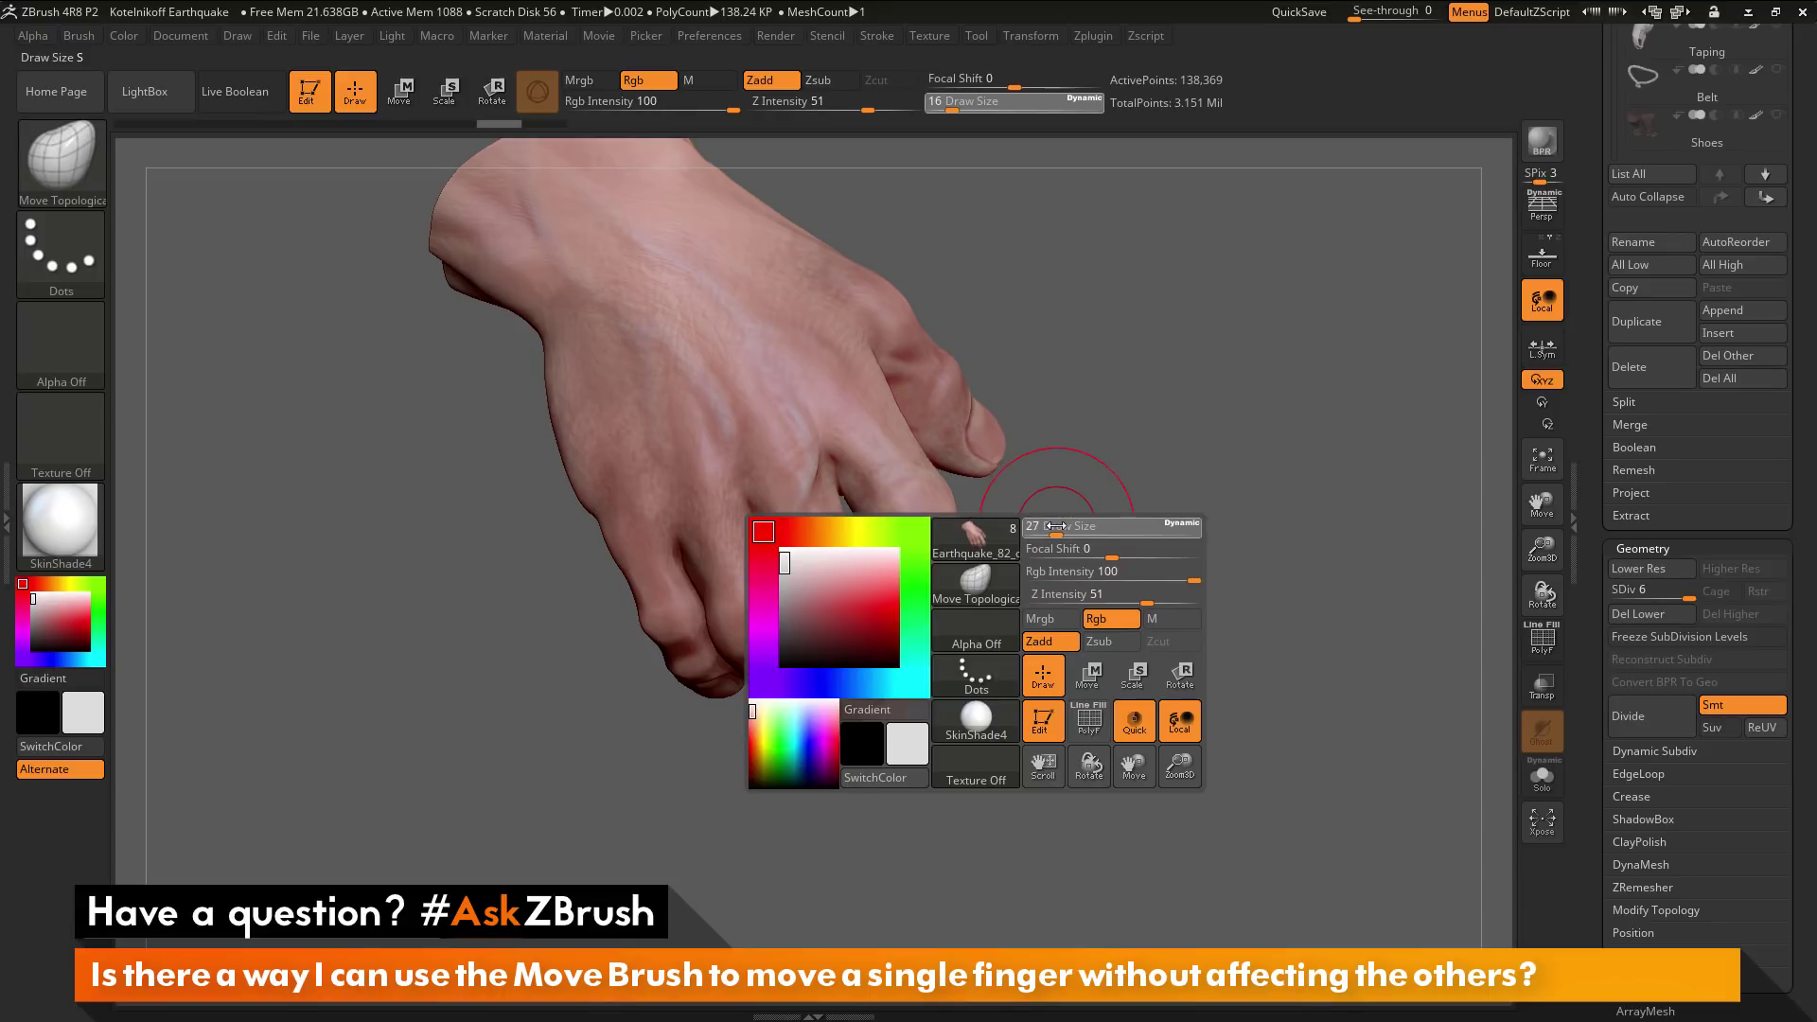
right_click_drag(882, 677, 844, 618)
Move only the middle finger with the Move Topological brush at draw size 44
key("space")
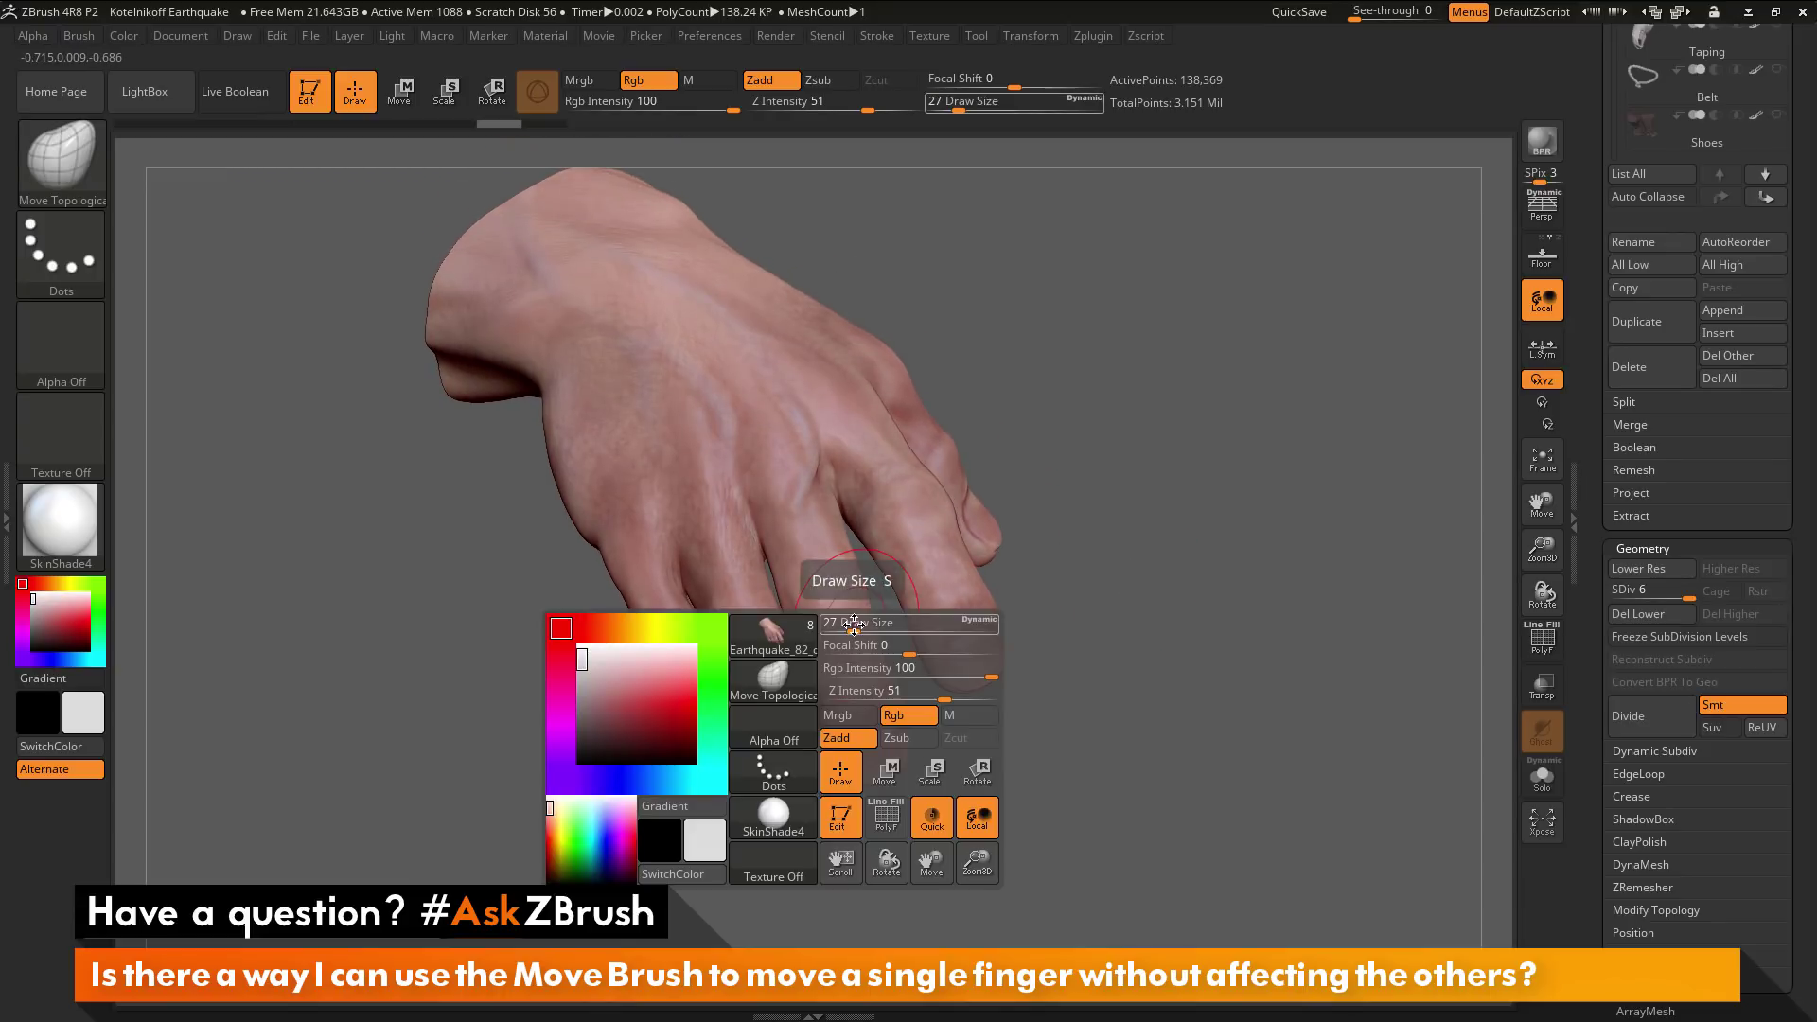
mouse_move(855, 622)
left_mouse_down()
mouse_move(796, 636)
mouse_move(840, 639)
left_mouse_up()
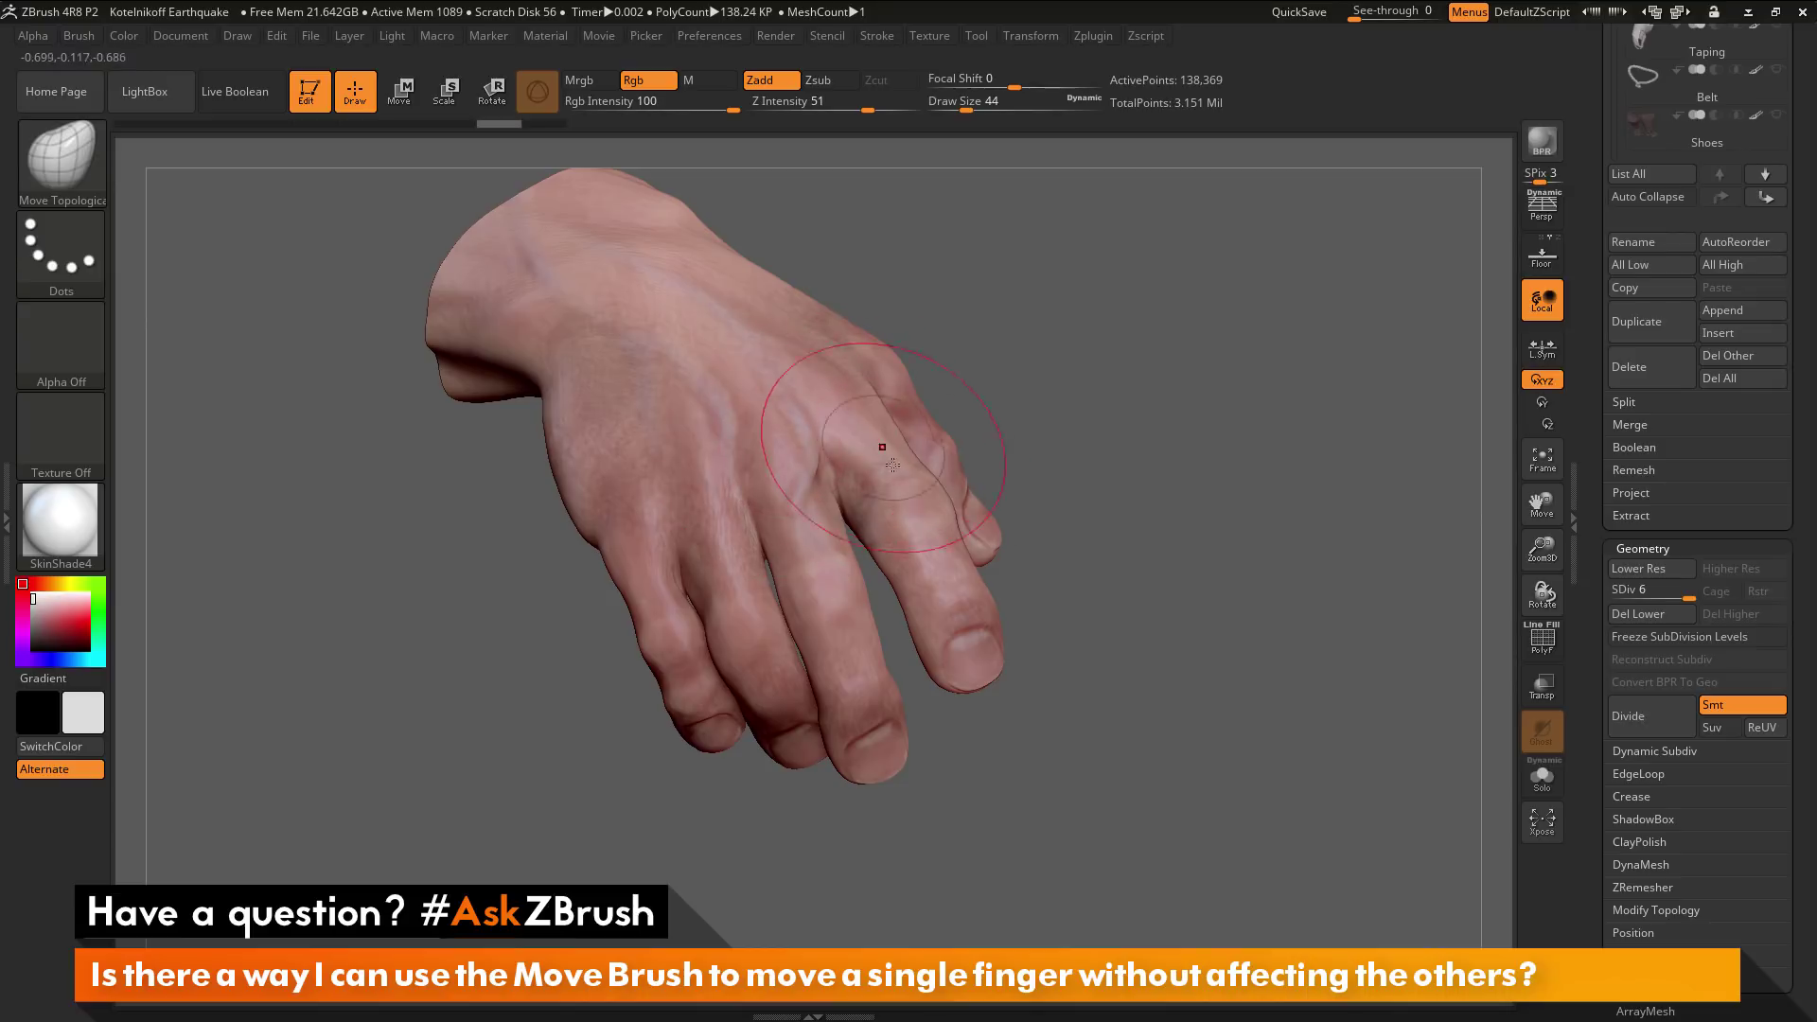
mouse_move(852, 675)
left_mouse_down()
mouse_move(975, 655)
mouse_move(837, 674)
mouse_move(966, 656)
mouse_move(854, 666)
left_mouse_up()
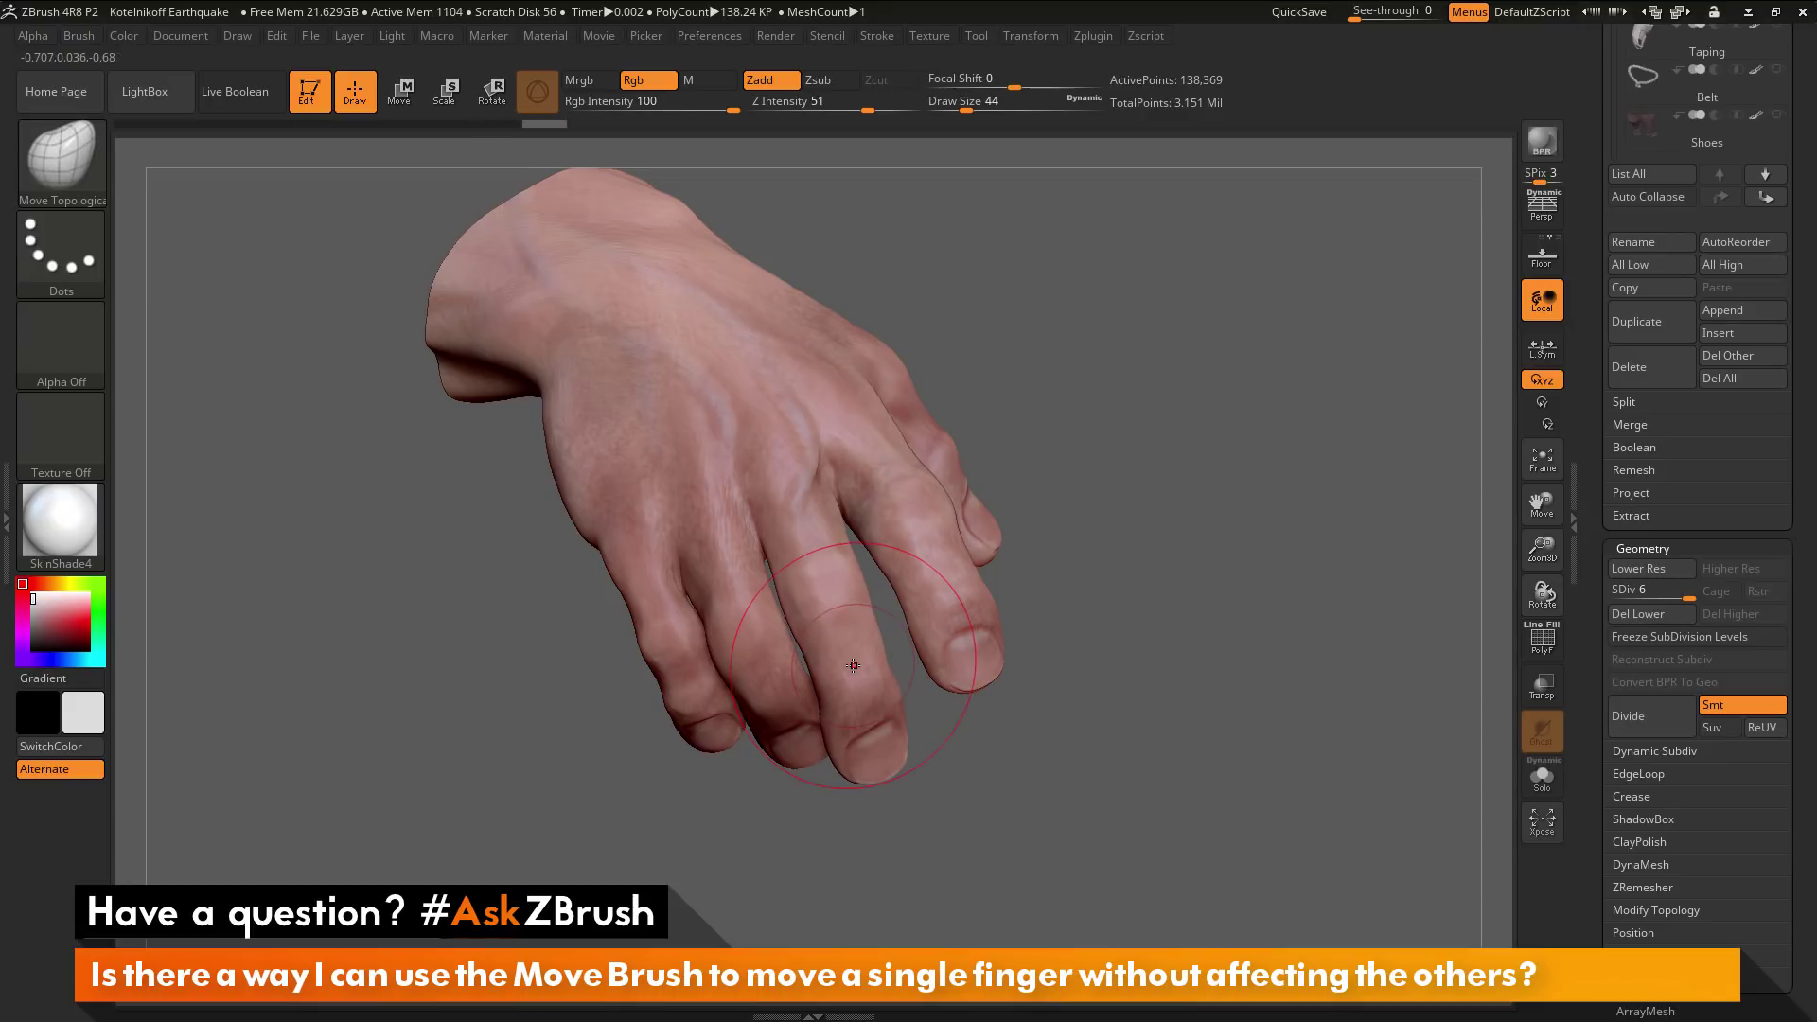
key("ctrl+shift+z")
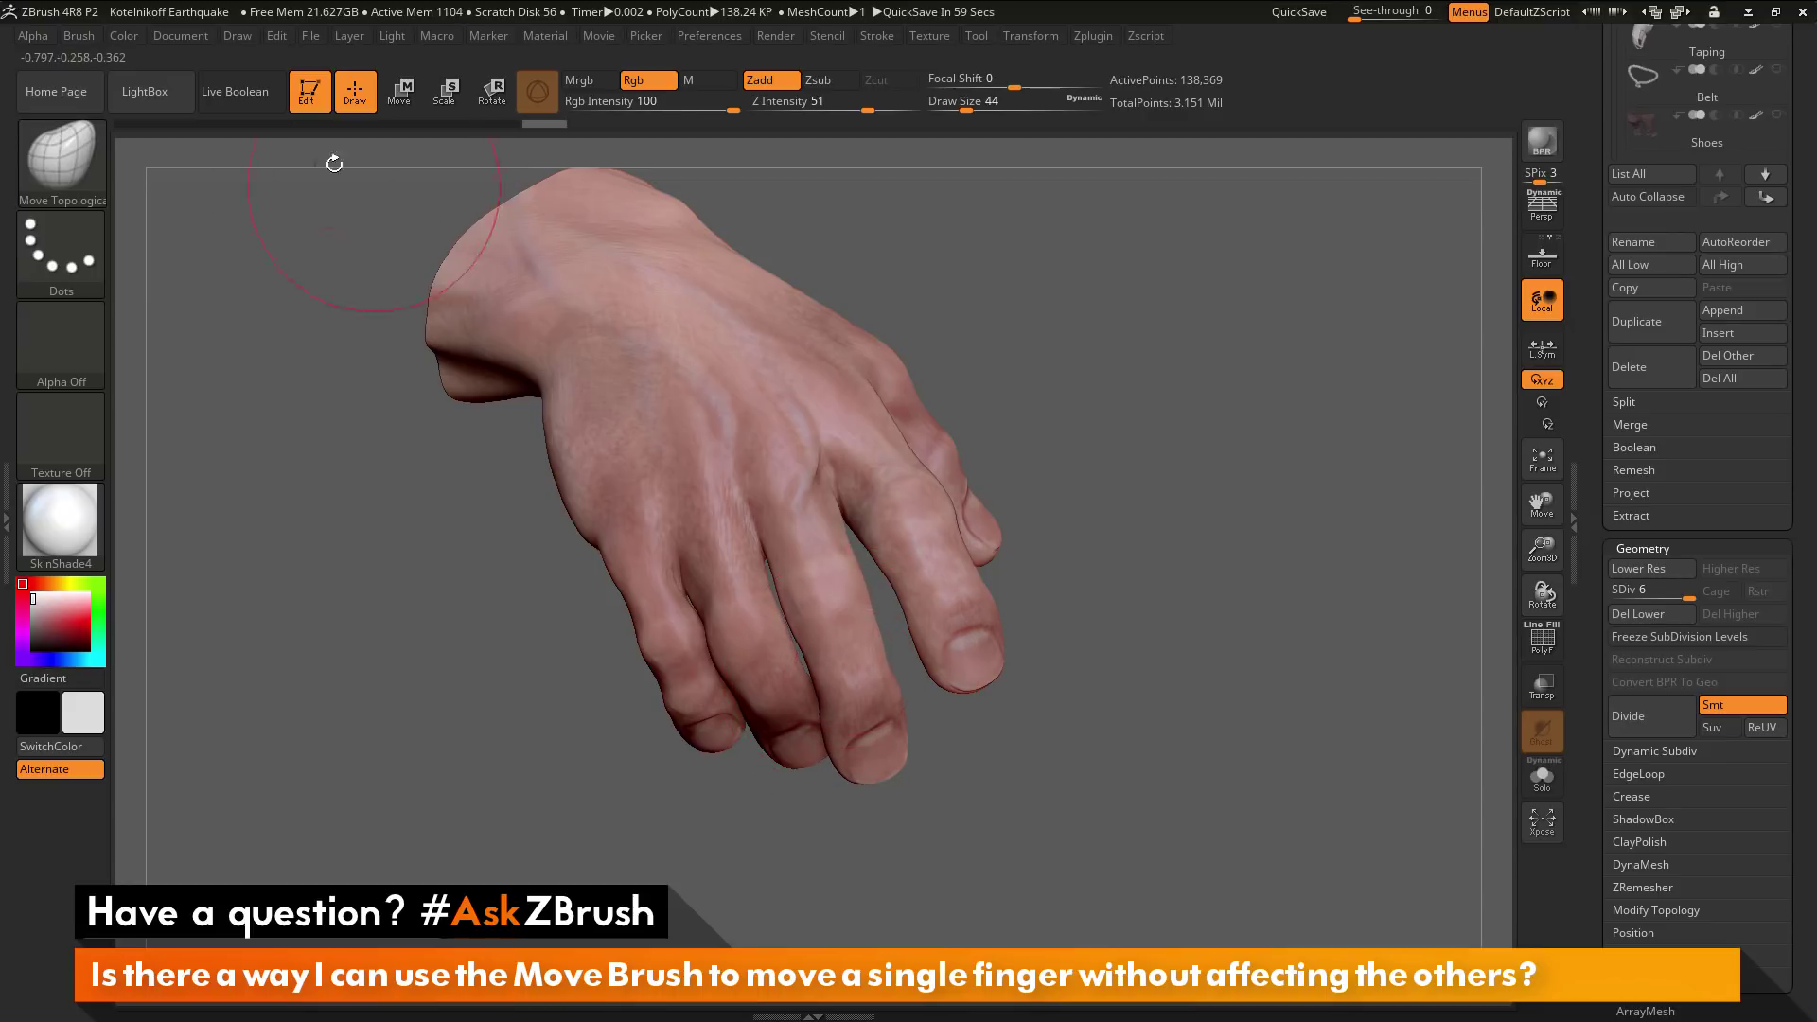
Dock the Brush palette in the side tray above the Tool palette
left_click(84, 37)
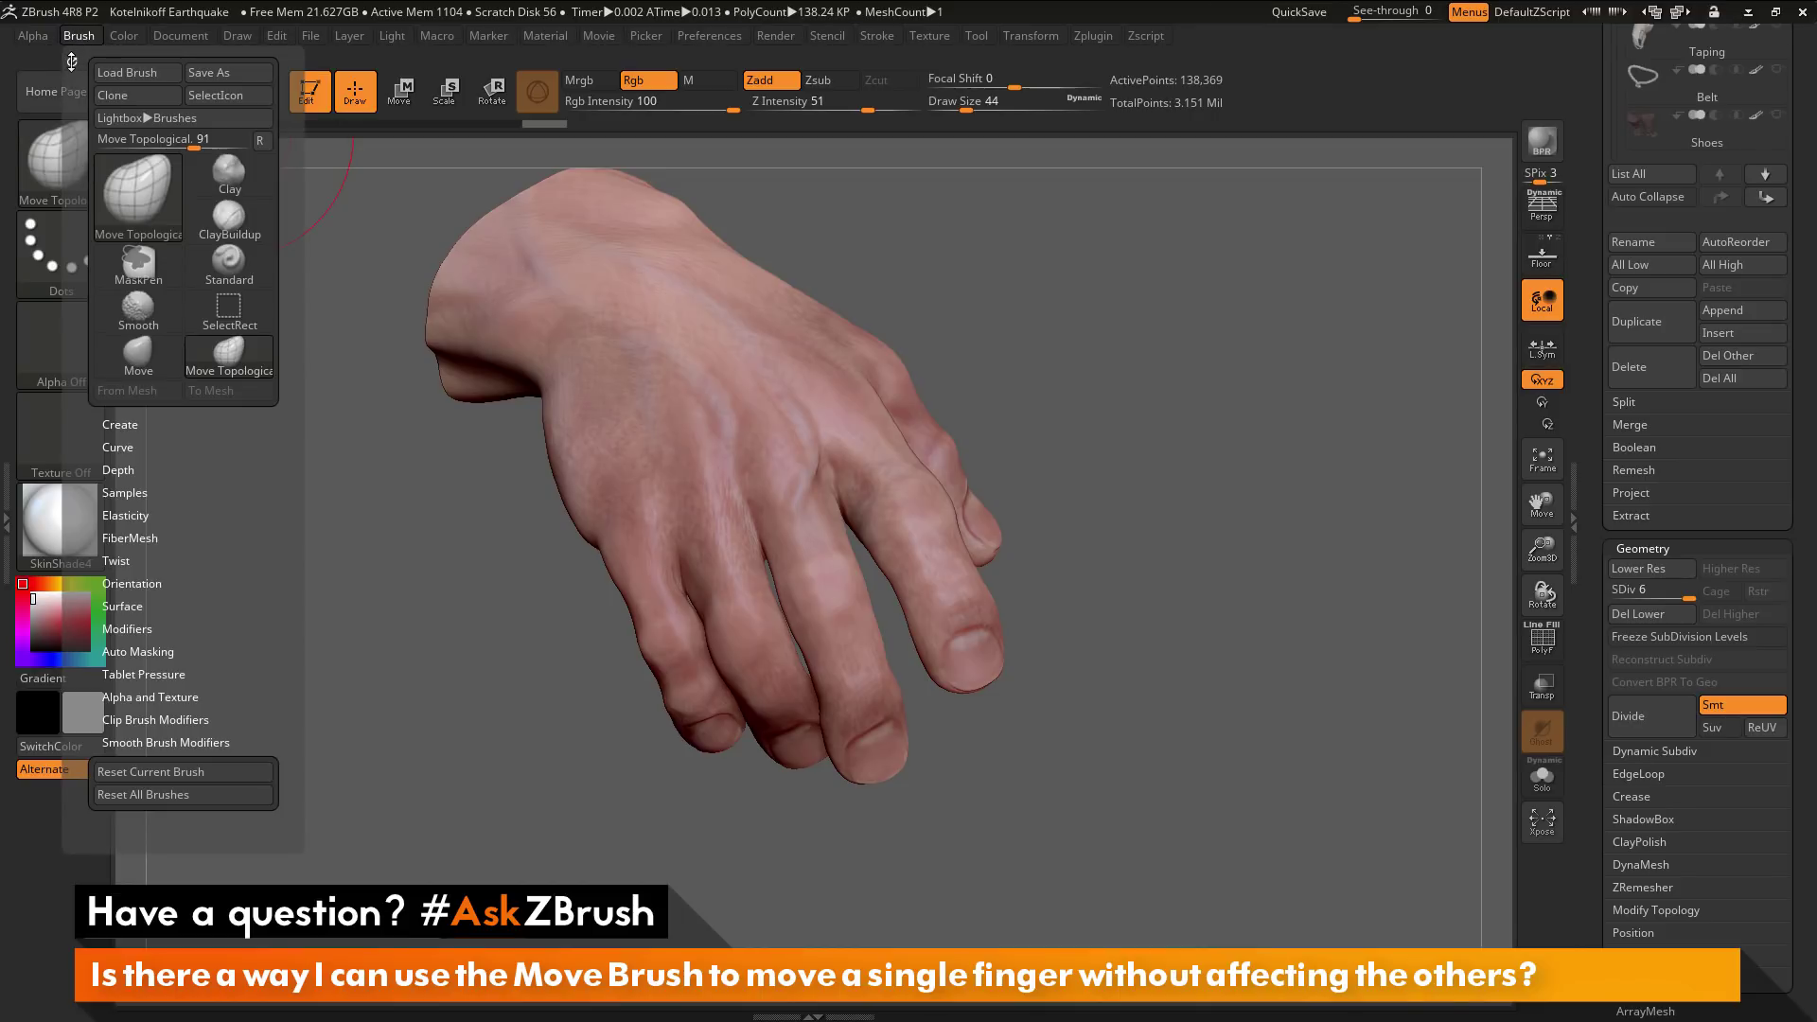
left_click_drag(71, 61, 1694, 57)
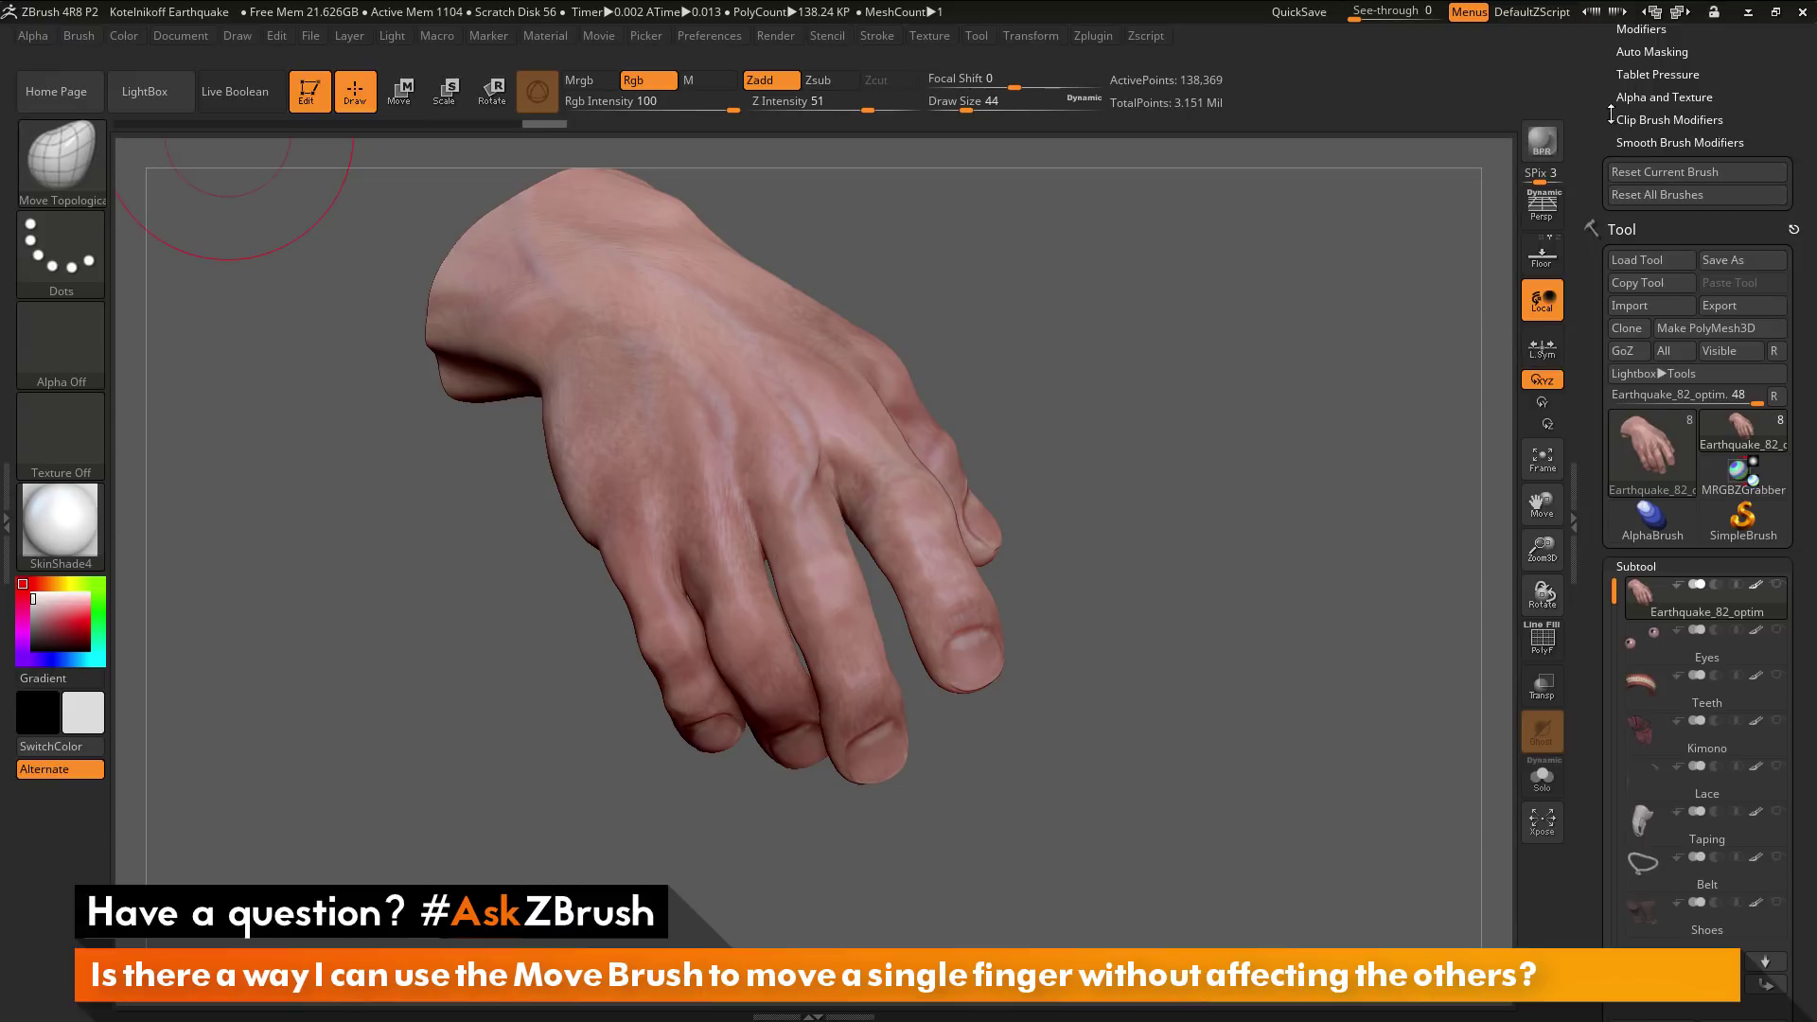
left_click_drag(1611, 114, 1600, 323)
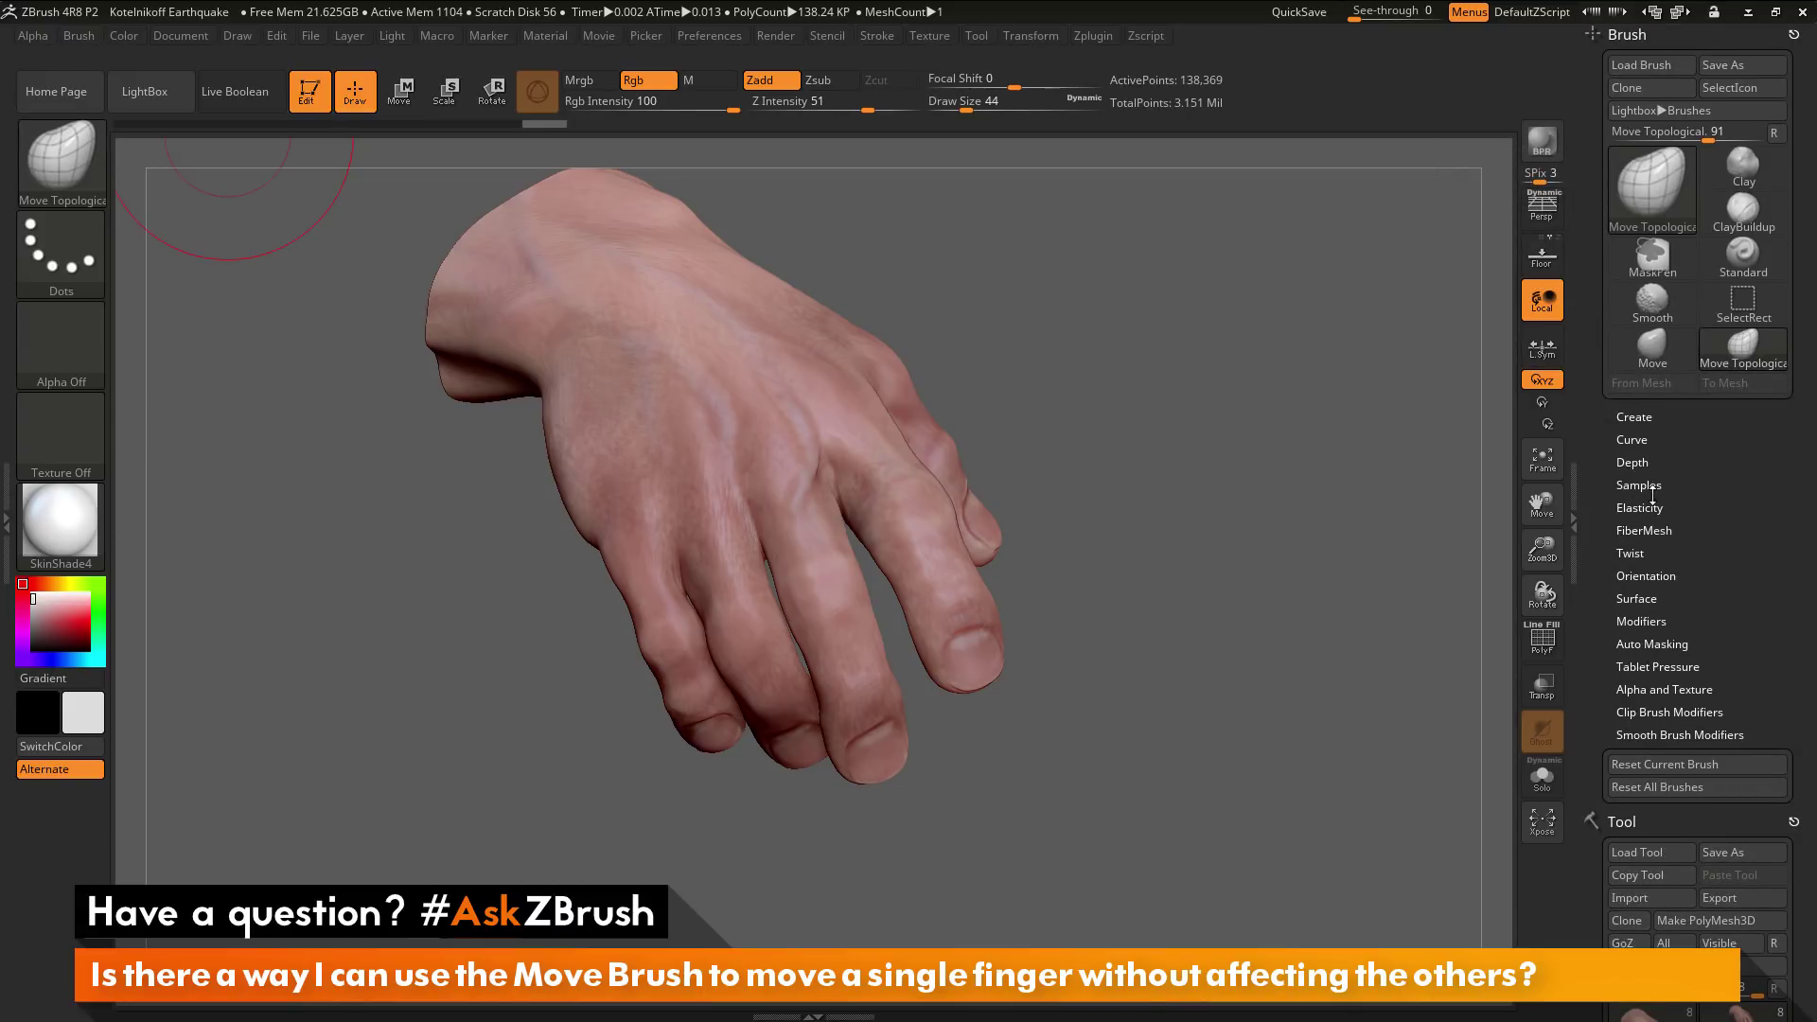
Expand the brush's Auto Masking settings, turn off Topological masking and set the draw size to 62
left_click(1682, 643)
left_click_drag(1684, 644, 1690, 433)
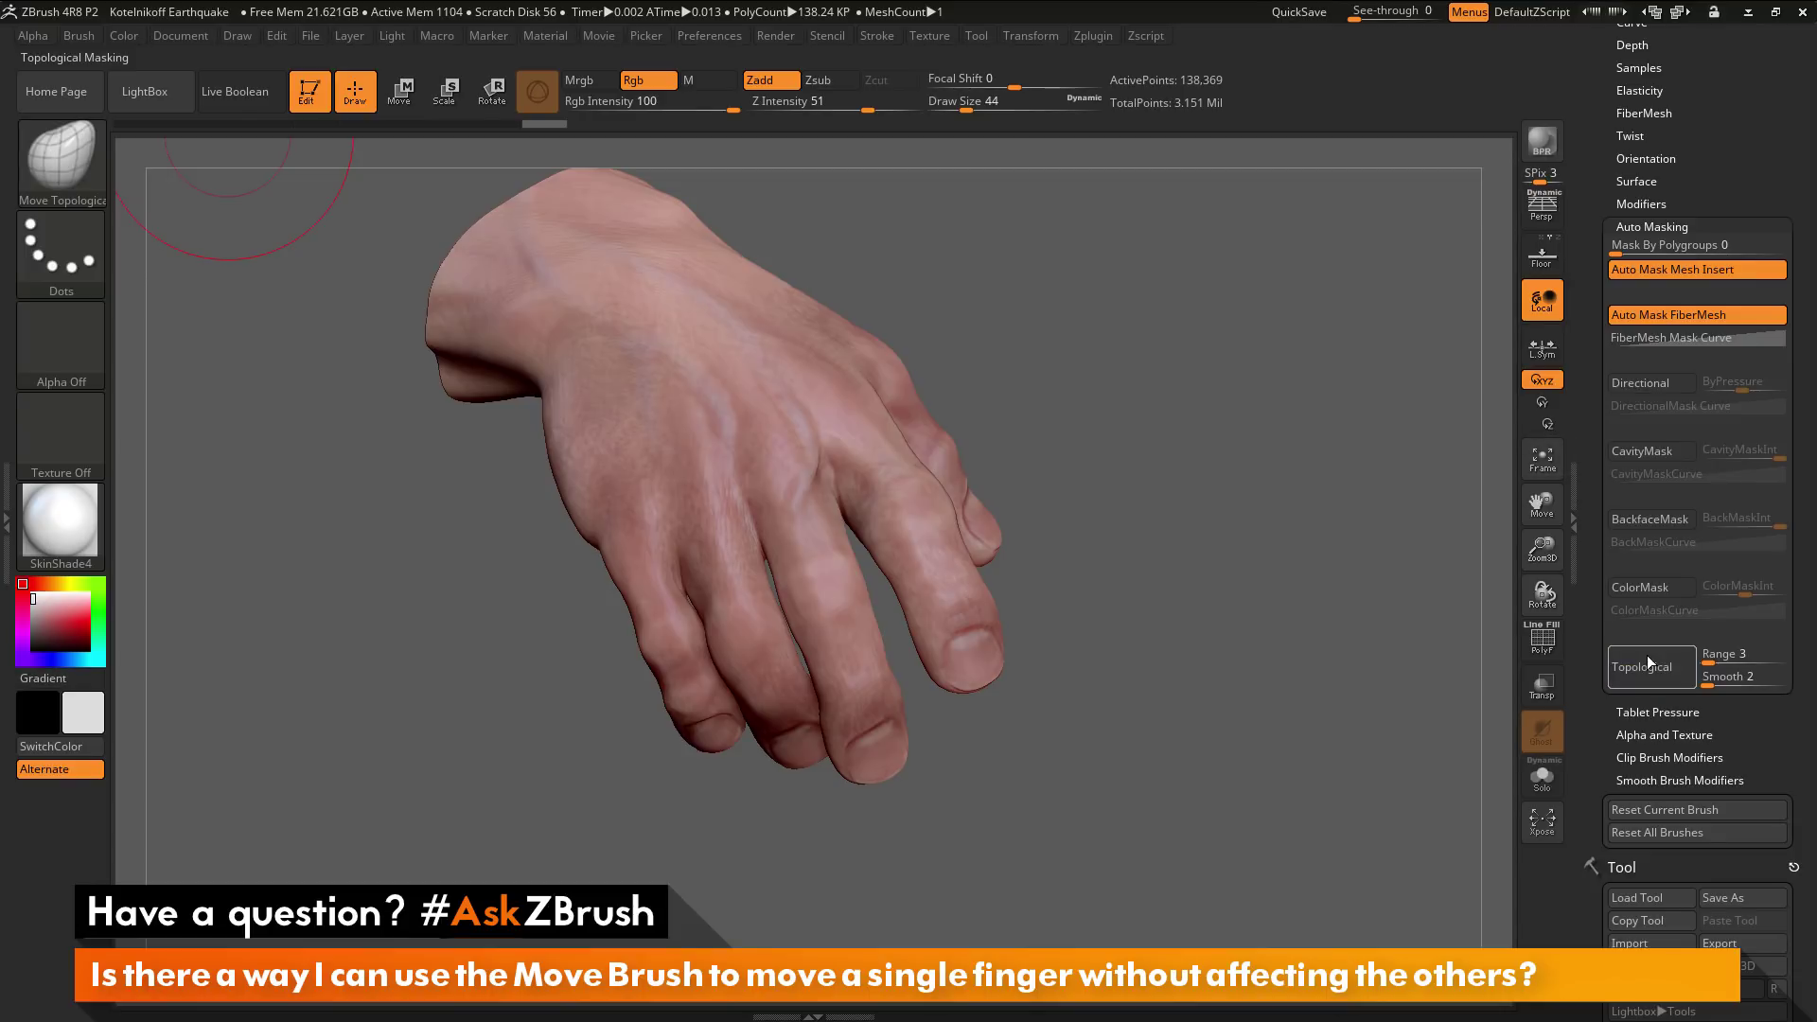
left_click(1647, 655)
key("space")
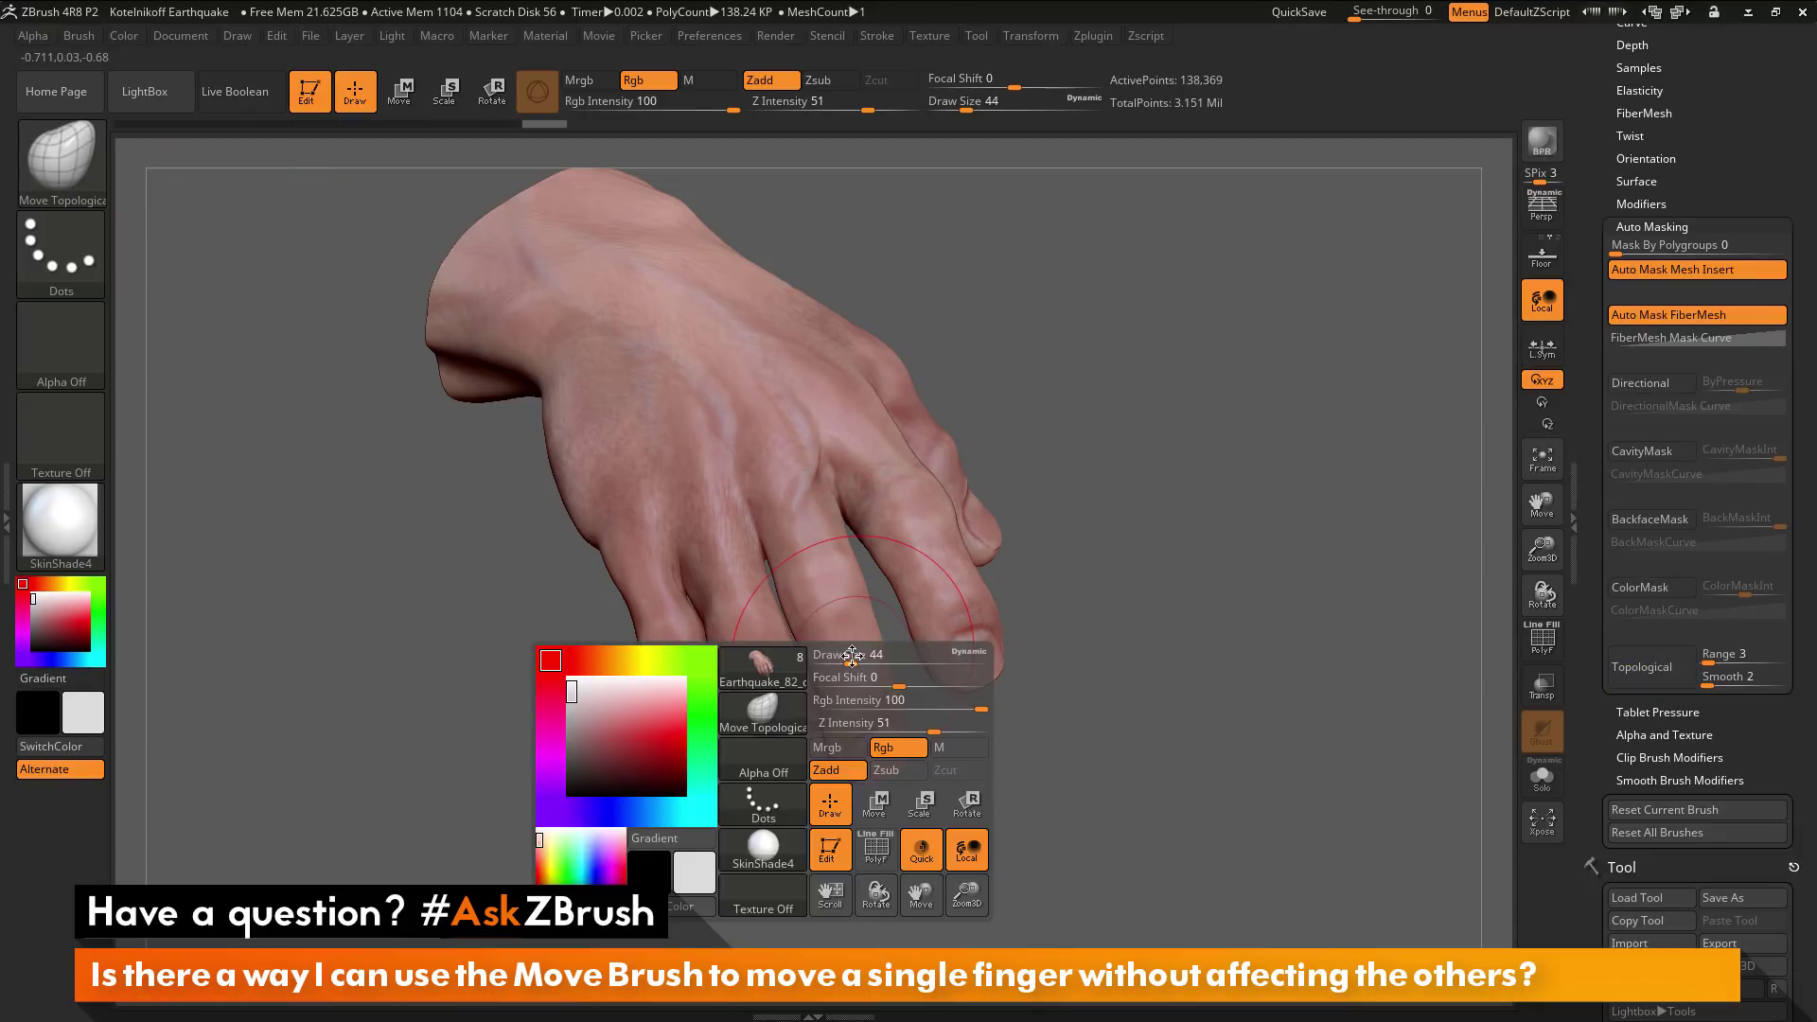
mouse_move(850, 654)
left_mouse_down()
mouse_move(892, 644)
mouse_move(908, 663)
mouse_move(885, 653)
left_mouse_up()
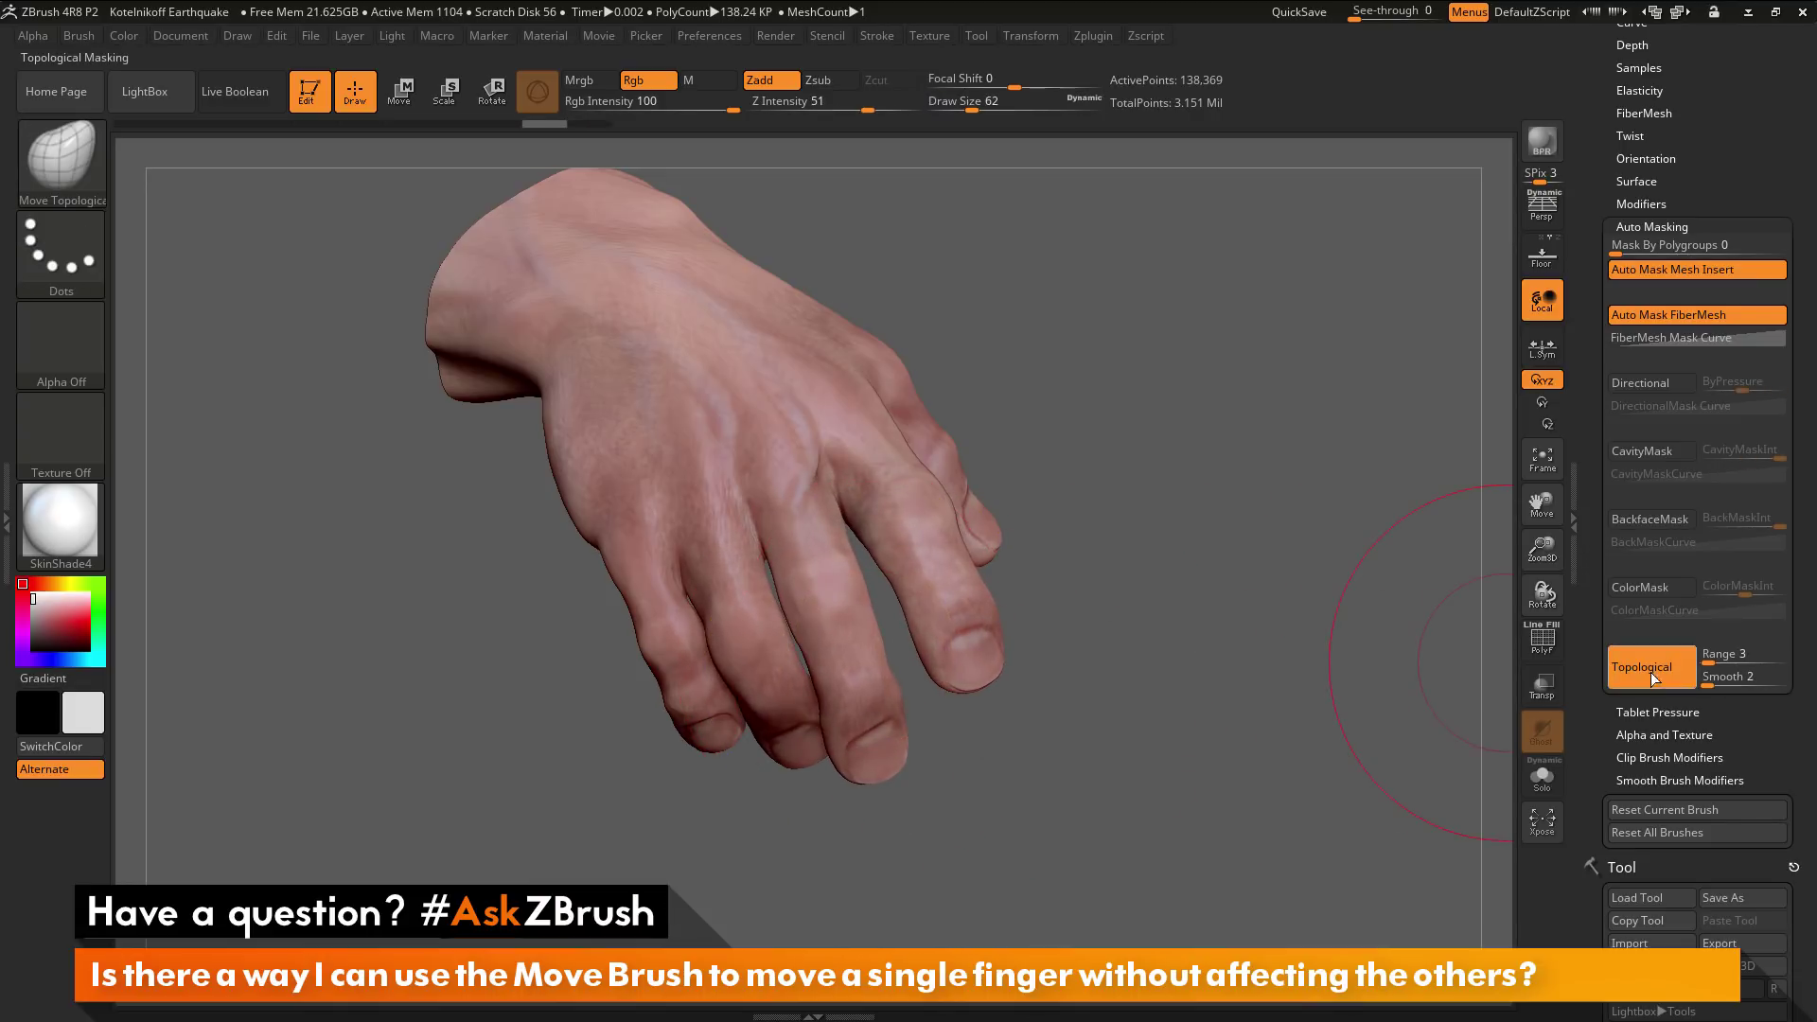
With Topological masking on, set the draw size to 33 and move the middle fingertip
key("space")
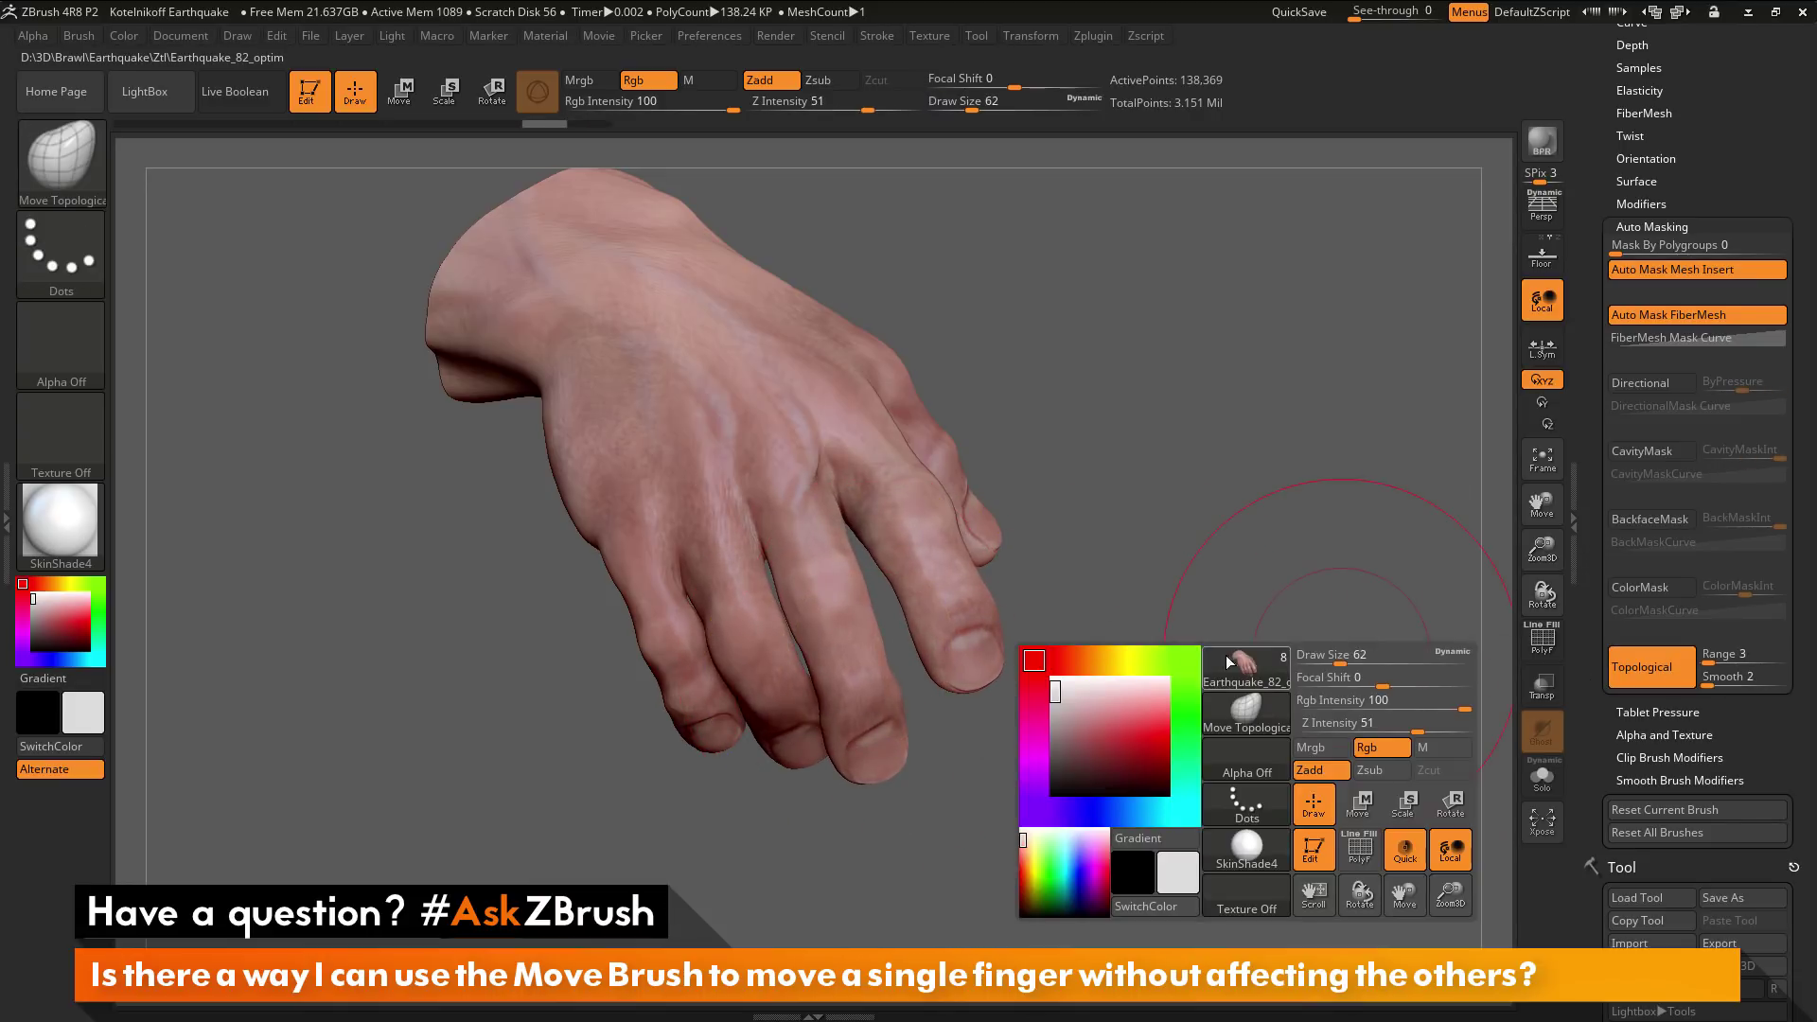
left_click_drag(1225, 655, 1202, 655)
mouse_move(858, 713)
left_mouse_down()
mouse_move(917, 704)
mouse_move(869, 716)
left_mouse_up()
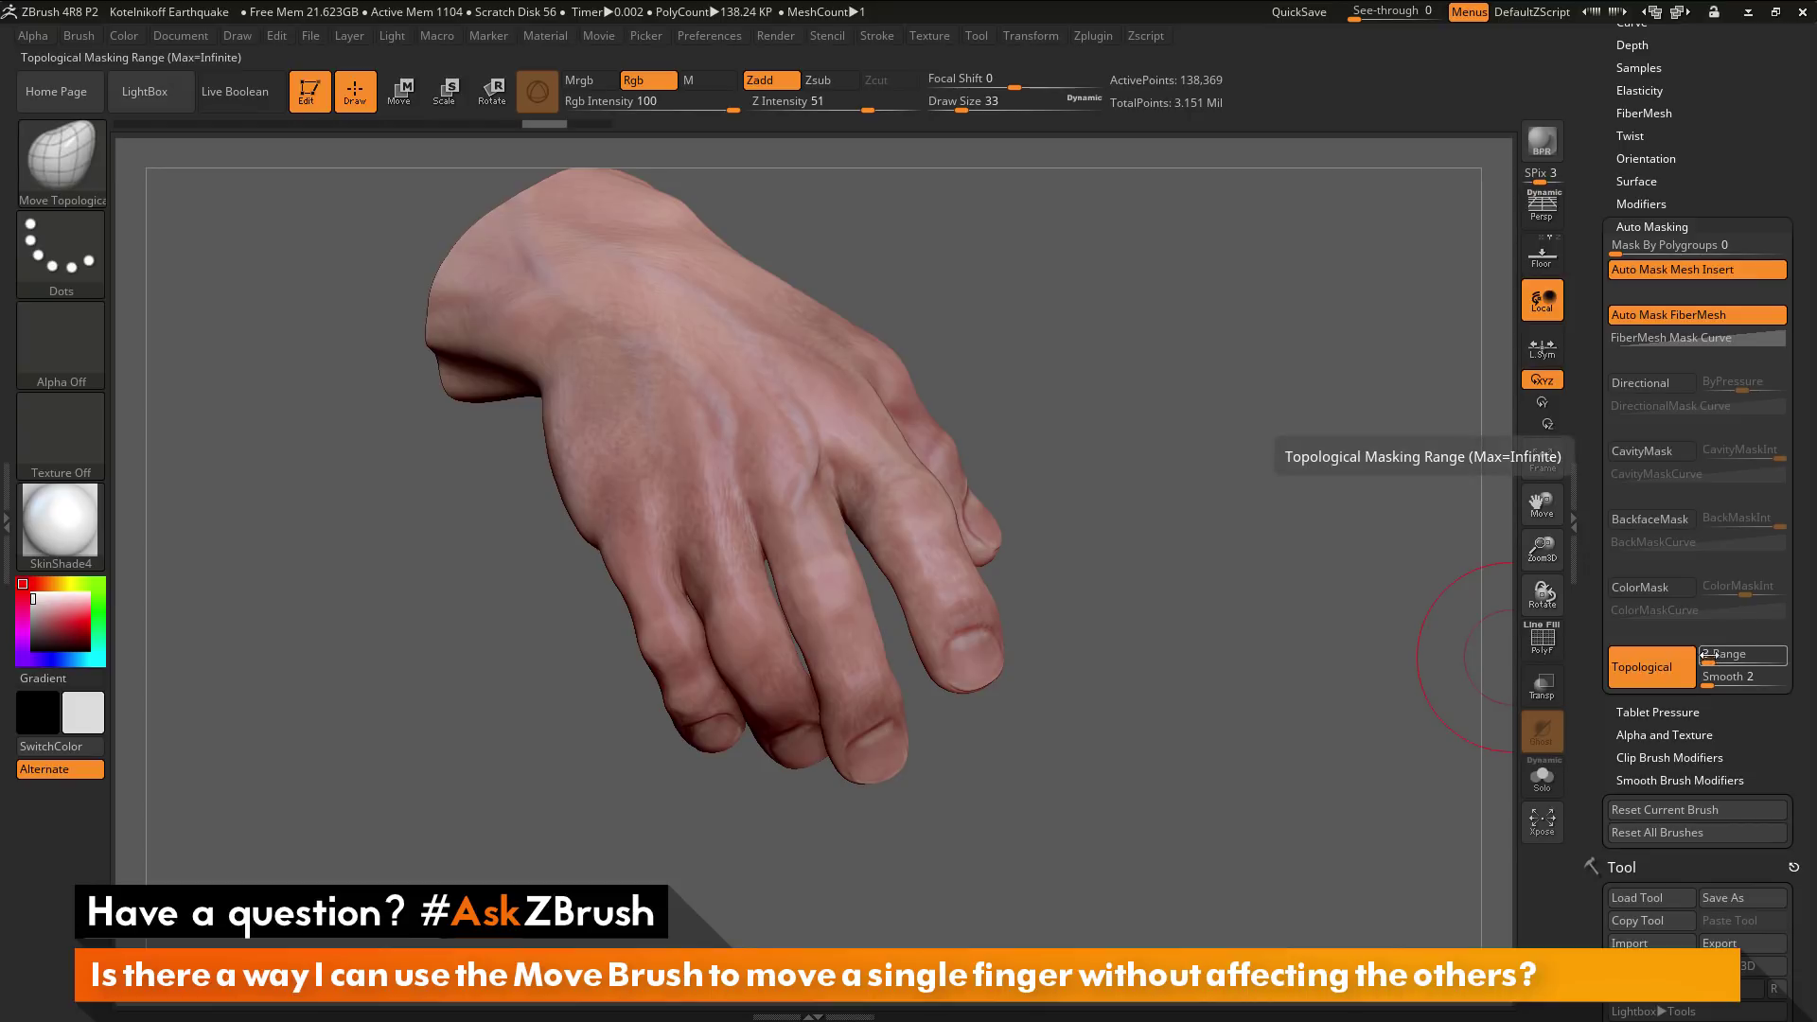
Try to move the base of the index finger with the Topological masking range at 3, and undo the move
left_click_drag(1118, 388, 1307, 540)
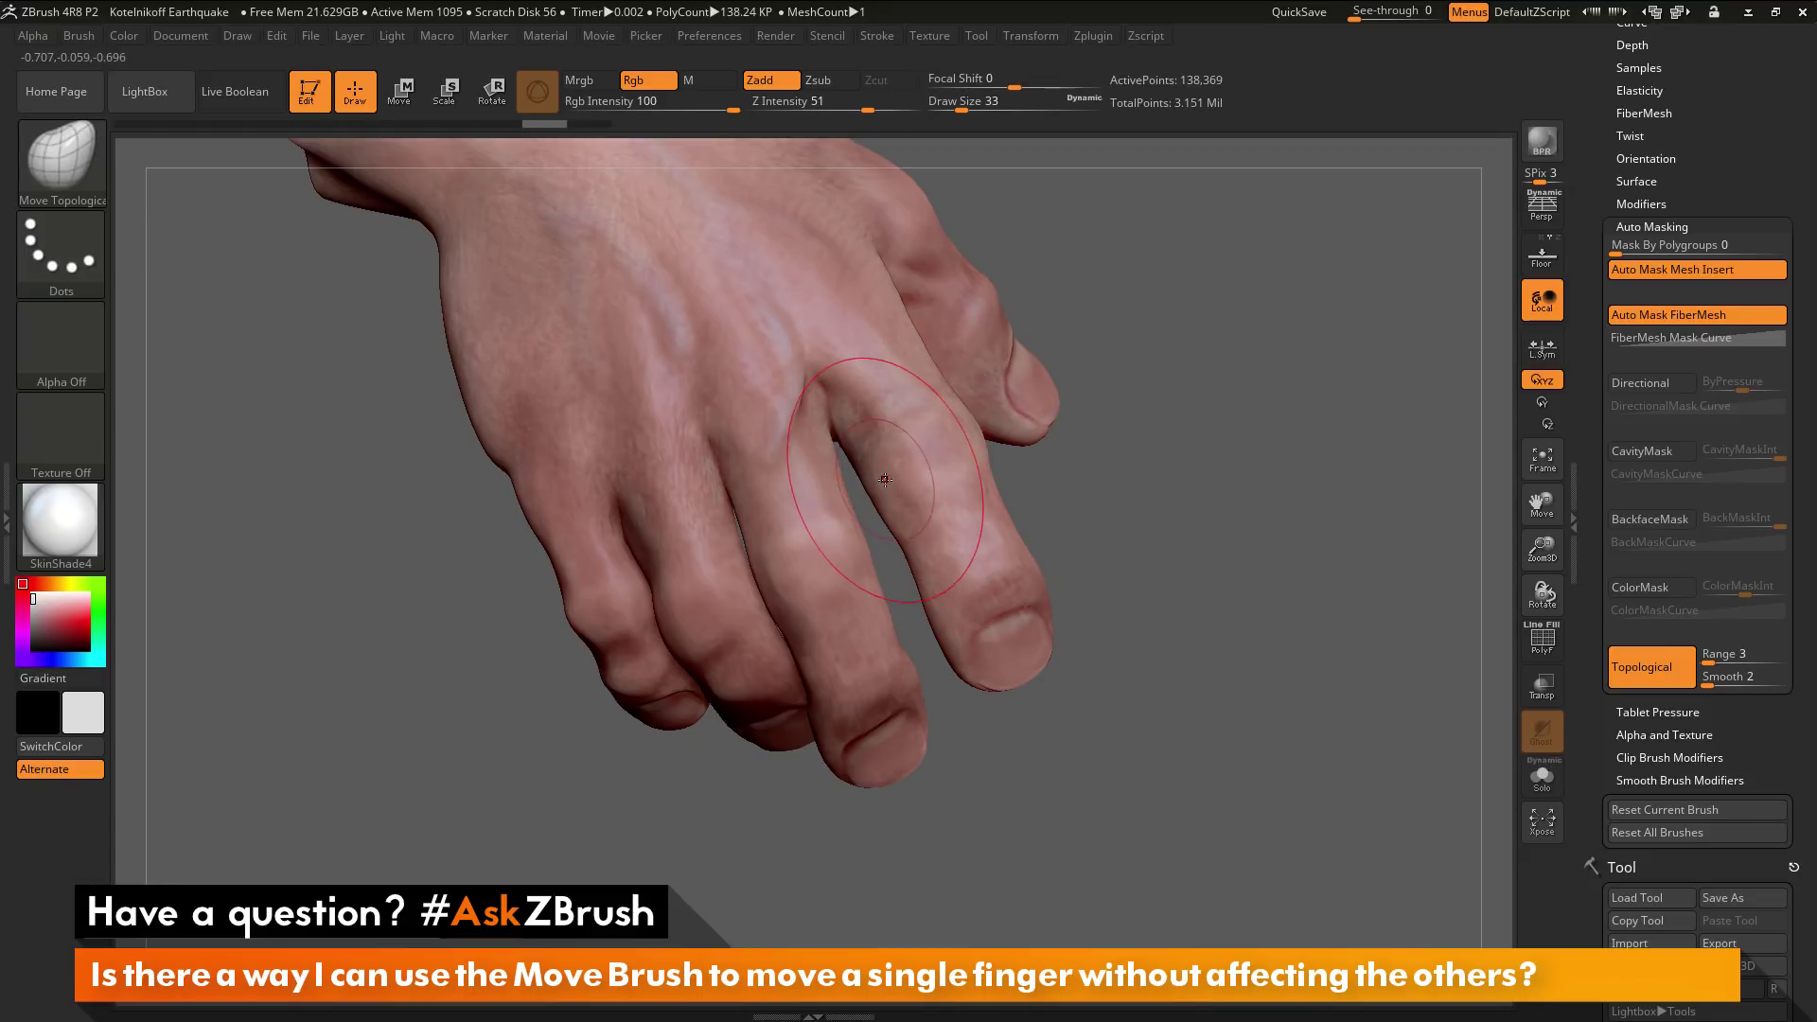
mouse_move(882, 476)
left_mouse_down()
mouse_move(838, 479)
mouse_move(868, 475)
left_mouse_up()
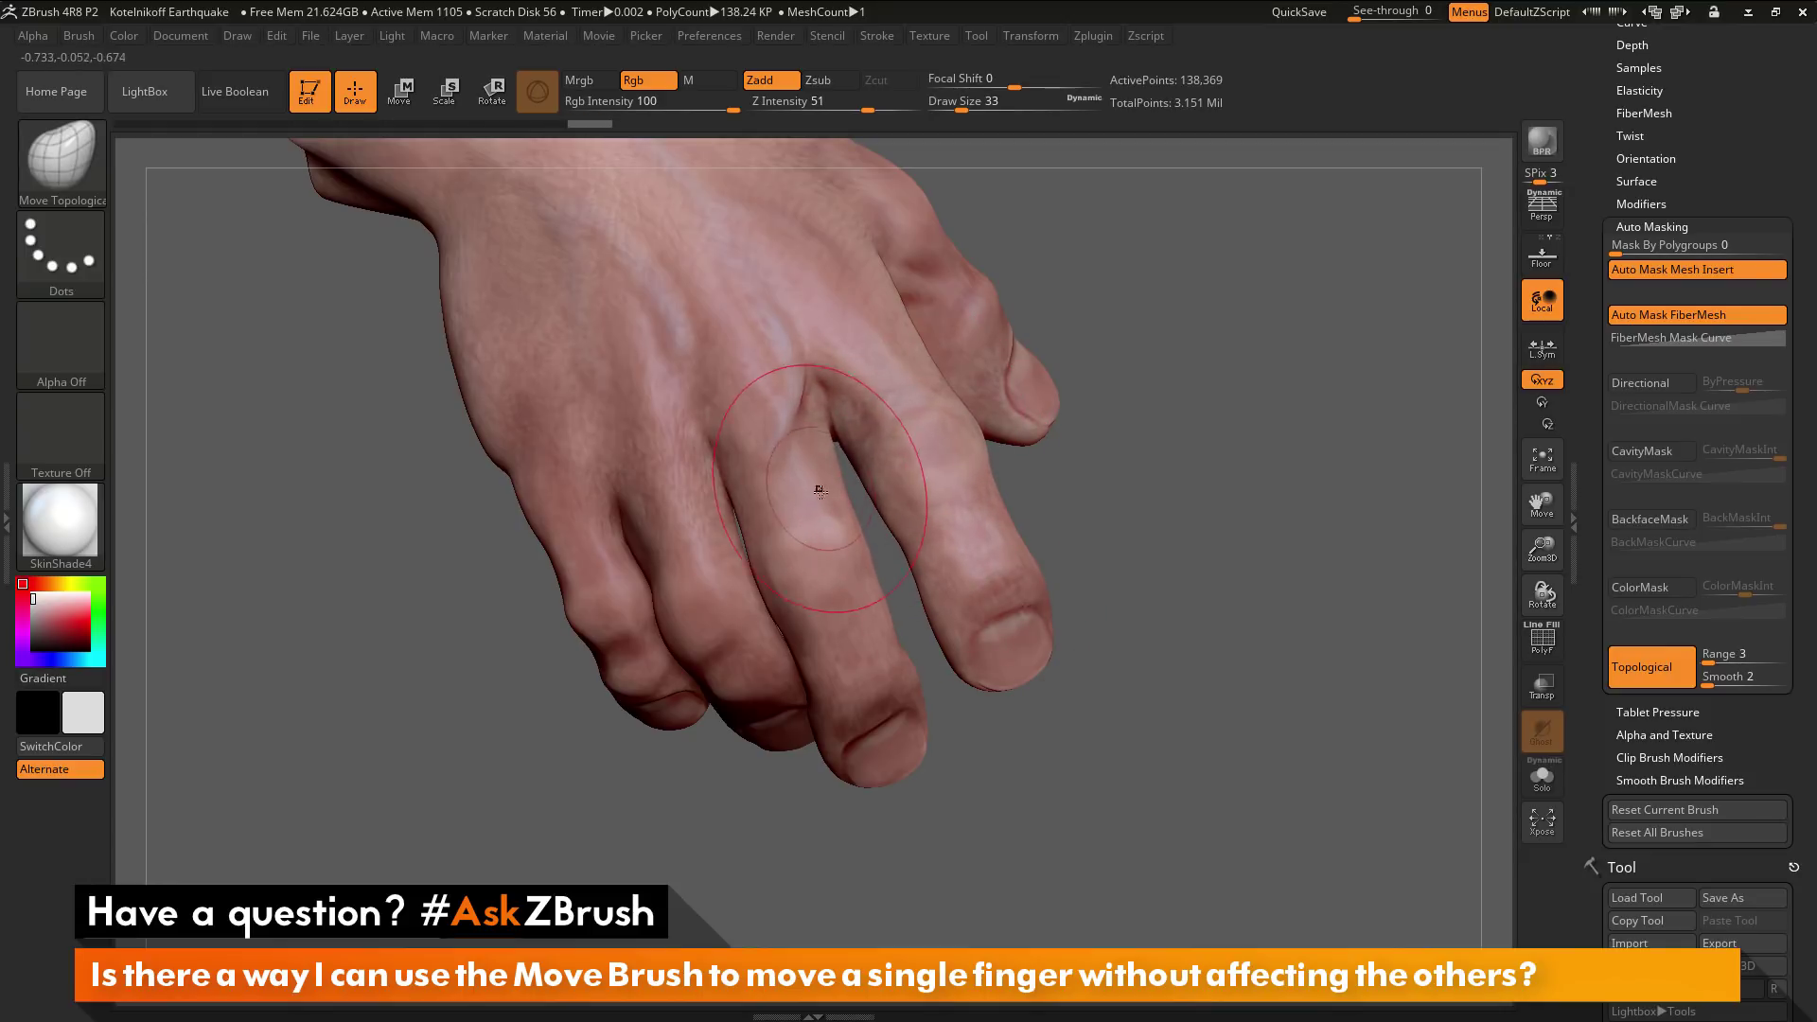
key("ctrl+z")
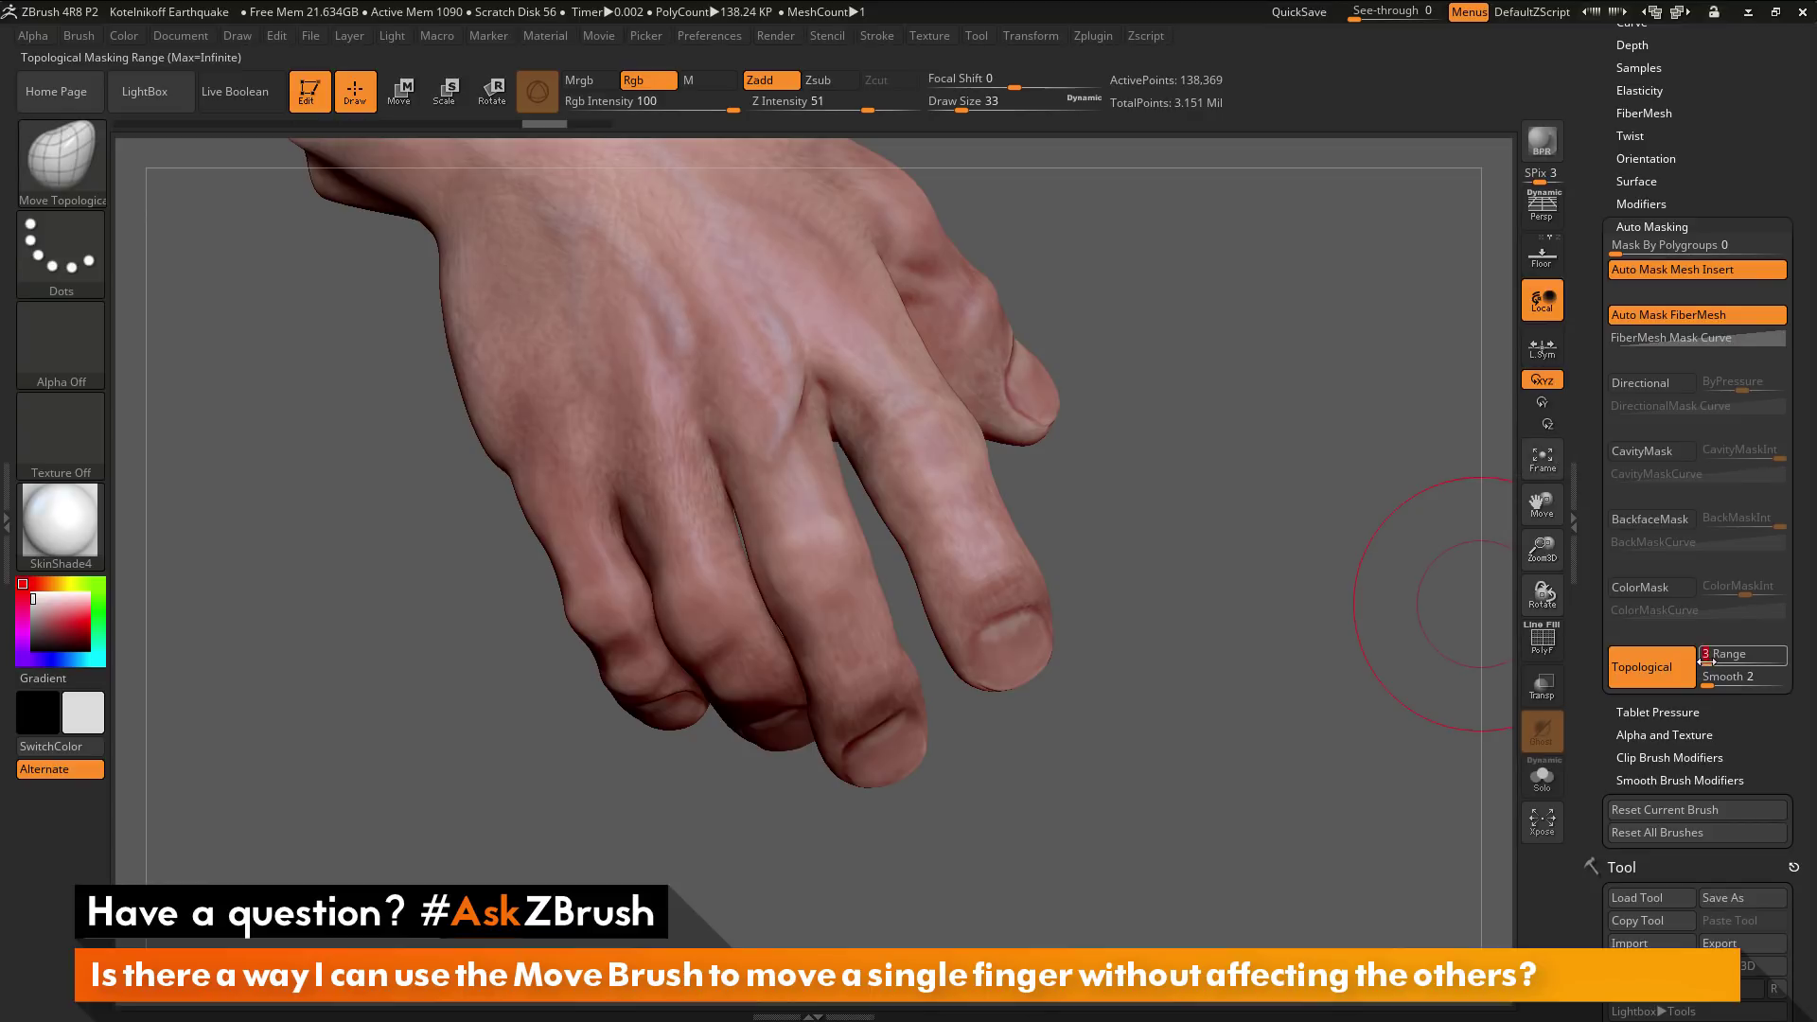
Set the Topological masking range to 0.5, try moving the index finger's base and the adjoining webbing, and undo the last move
type("0.5")
key("Return")
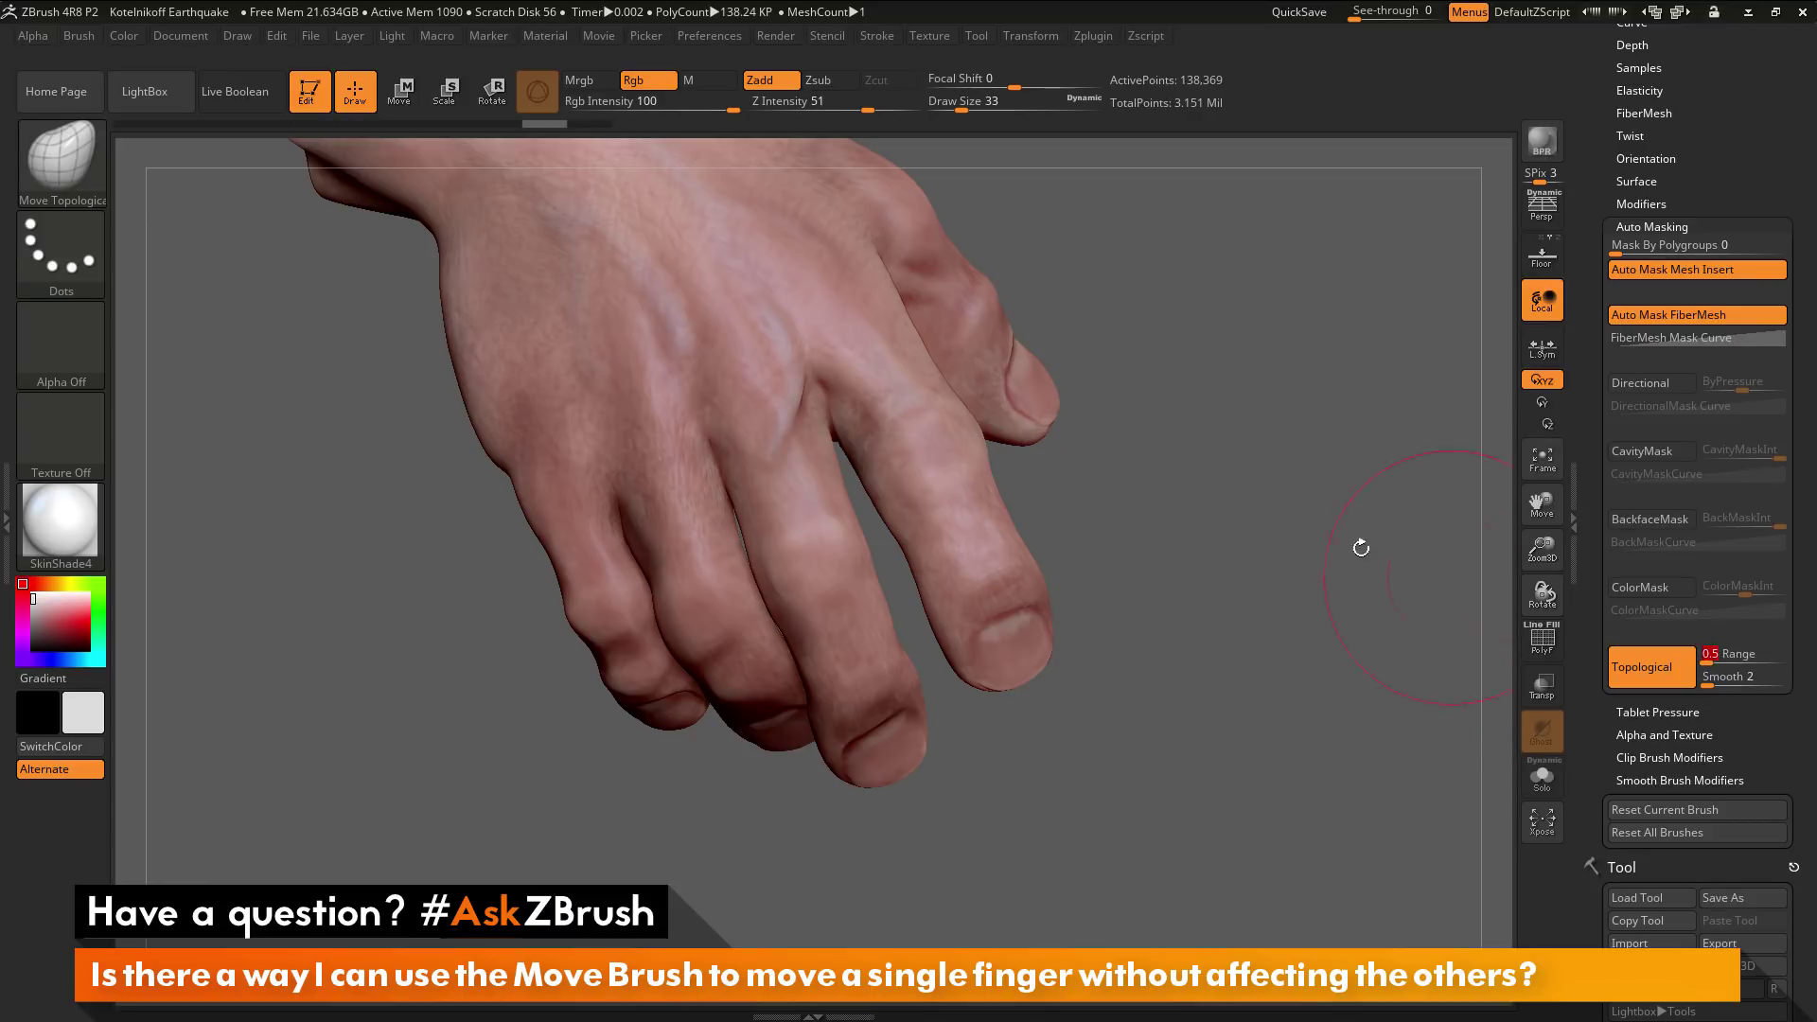
left_click_drag(882, 489, 811, 503)
left_click_drag(823, 378, 811, 448)
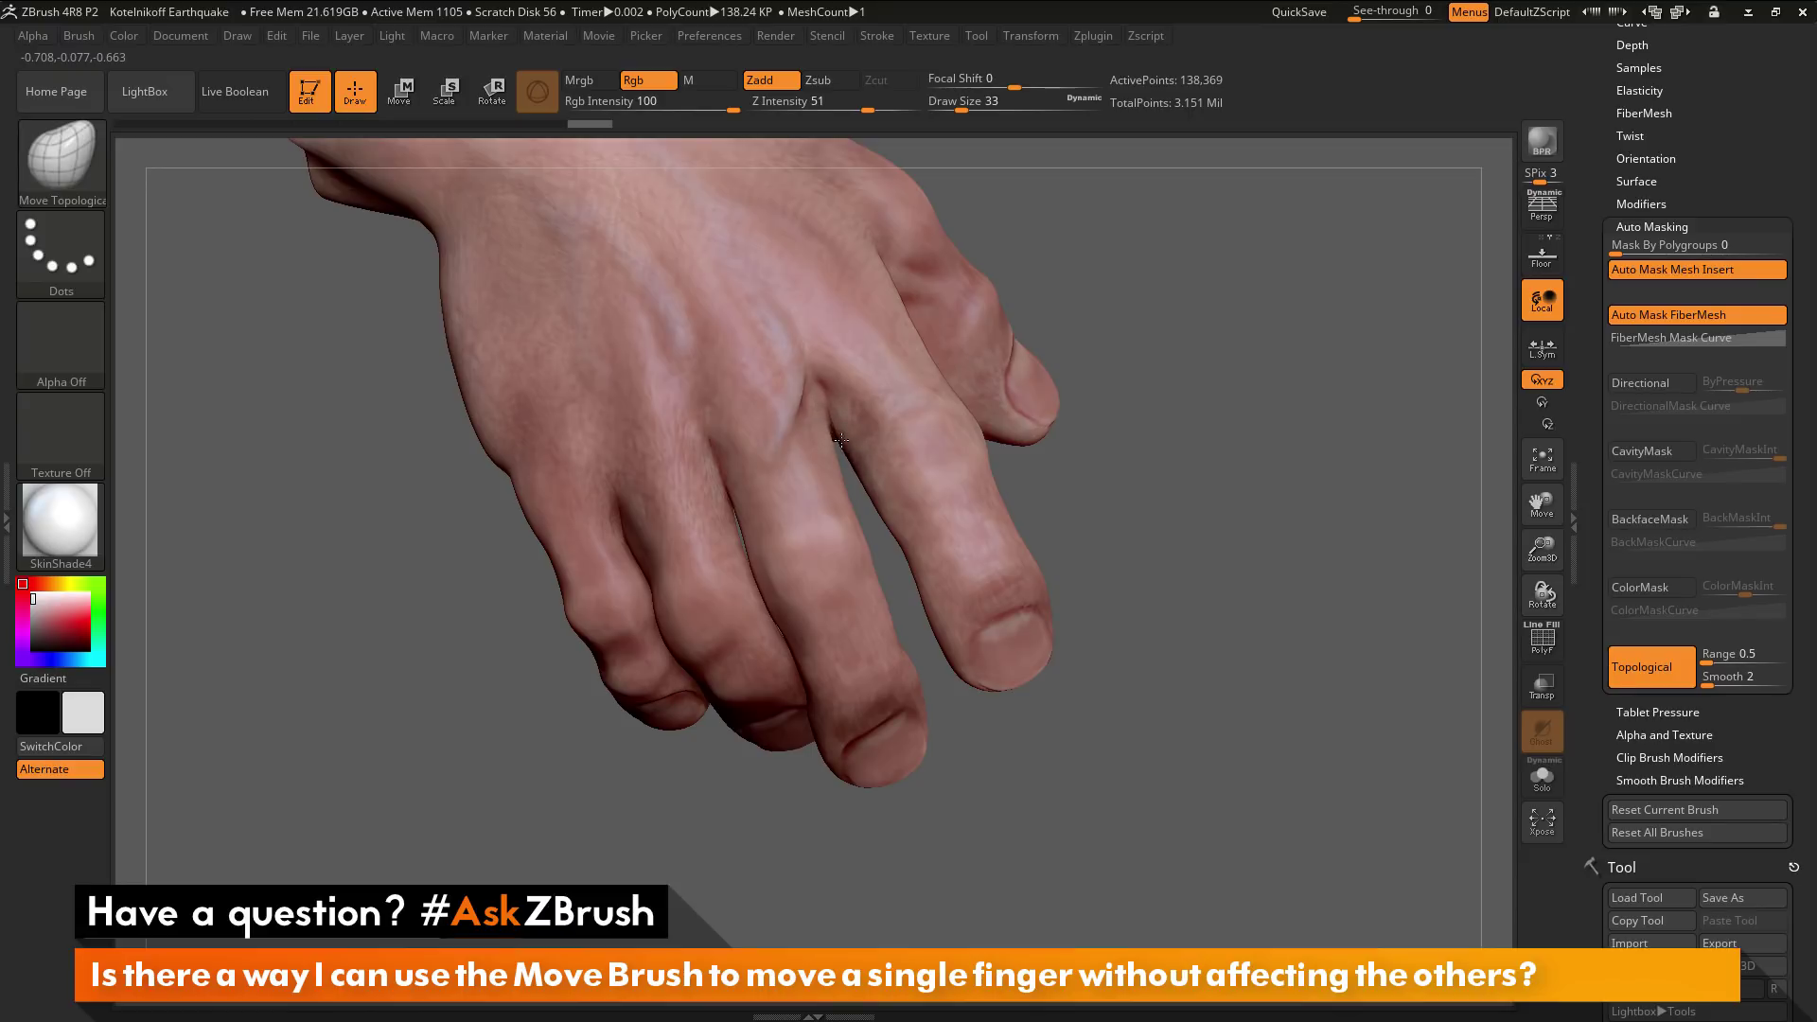
key("ctrl+z")
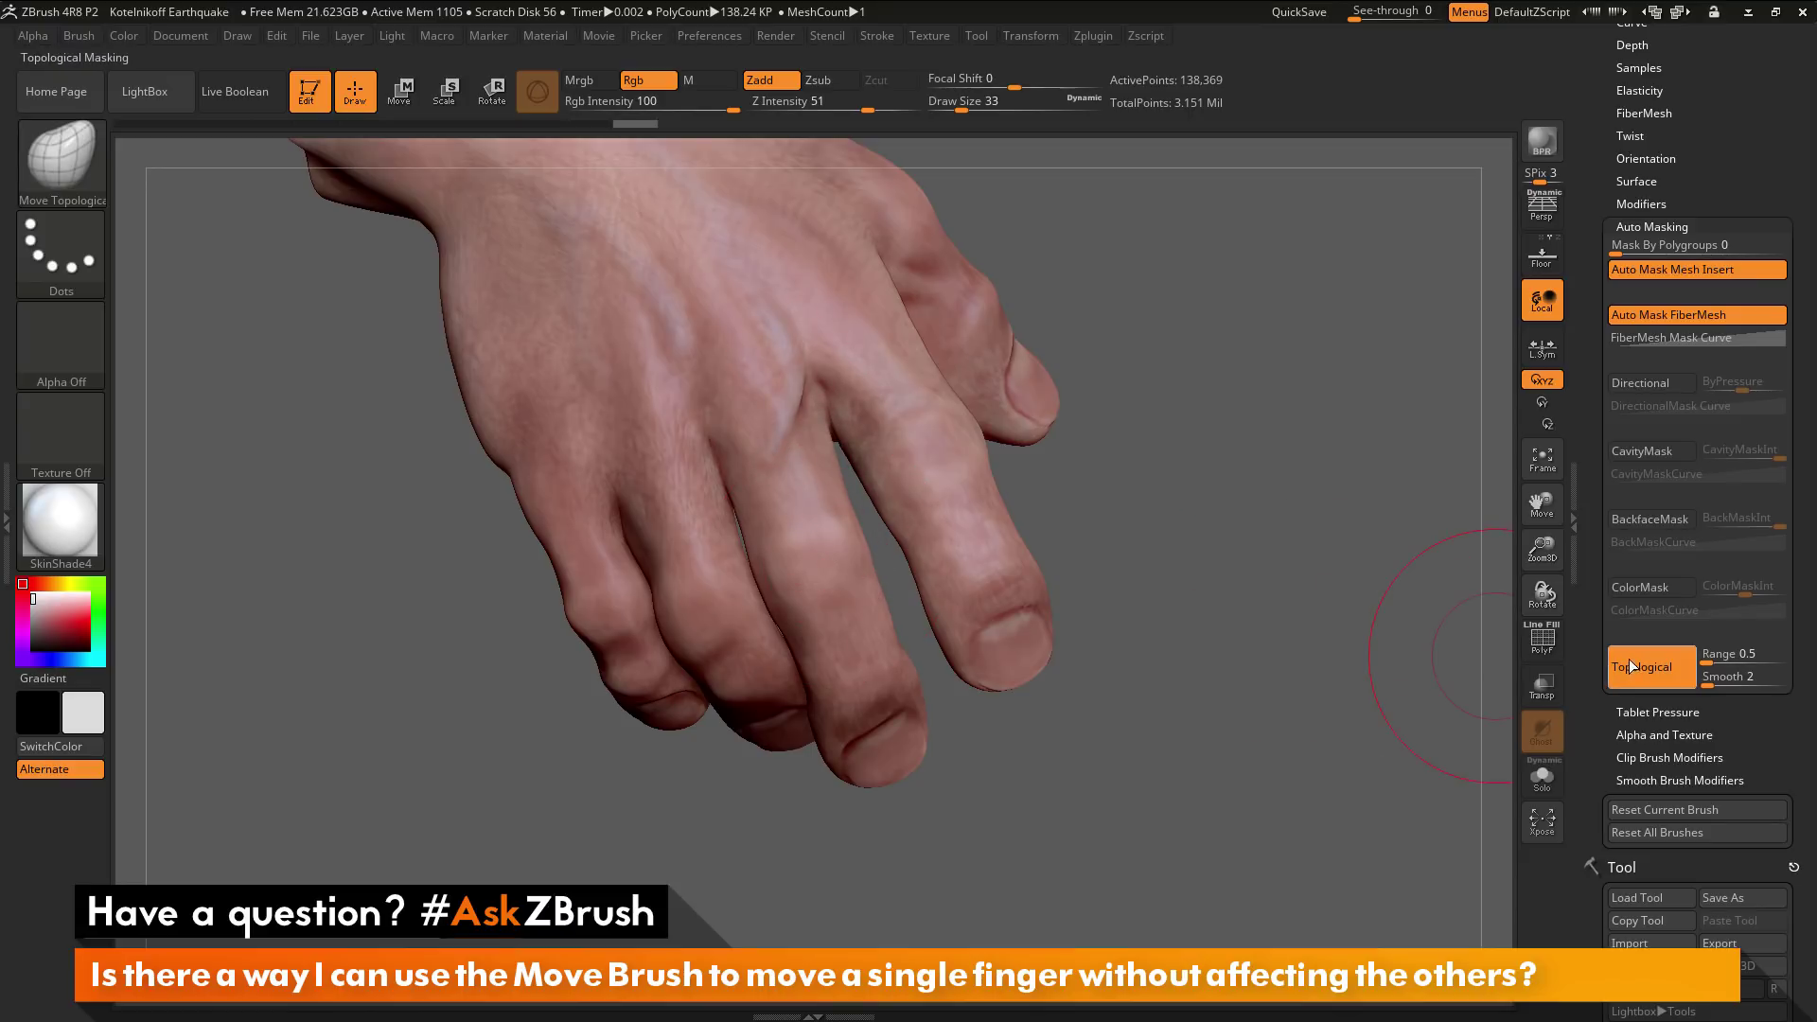
Set the Topological masking range to 1 and the draw size to 104, and curl the index finger inward toward the middle finger
type("1")
key("Return")
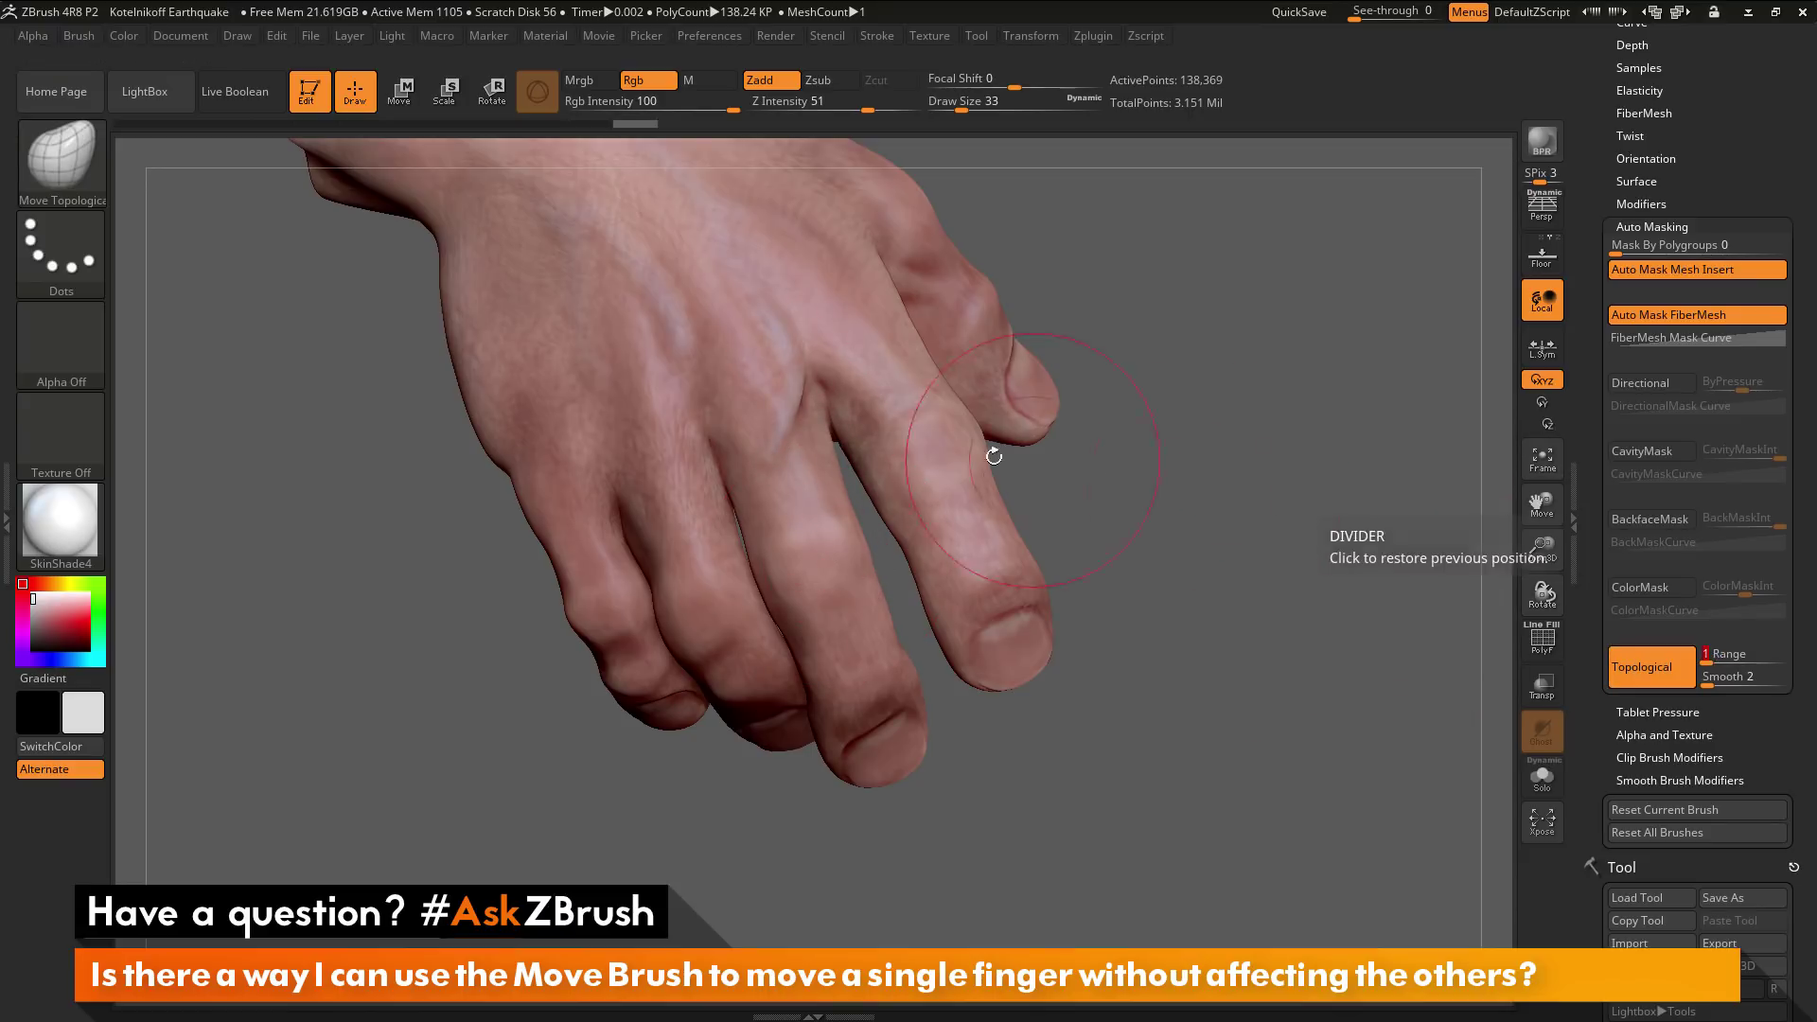
key("space")
left_click_drag(880, 484, 904, 484)
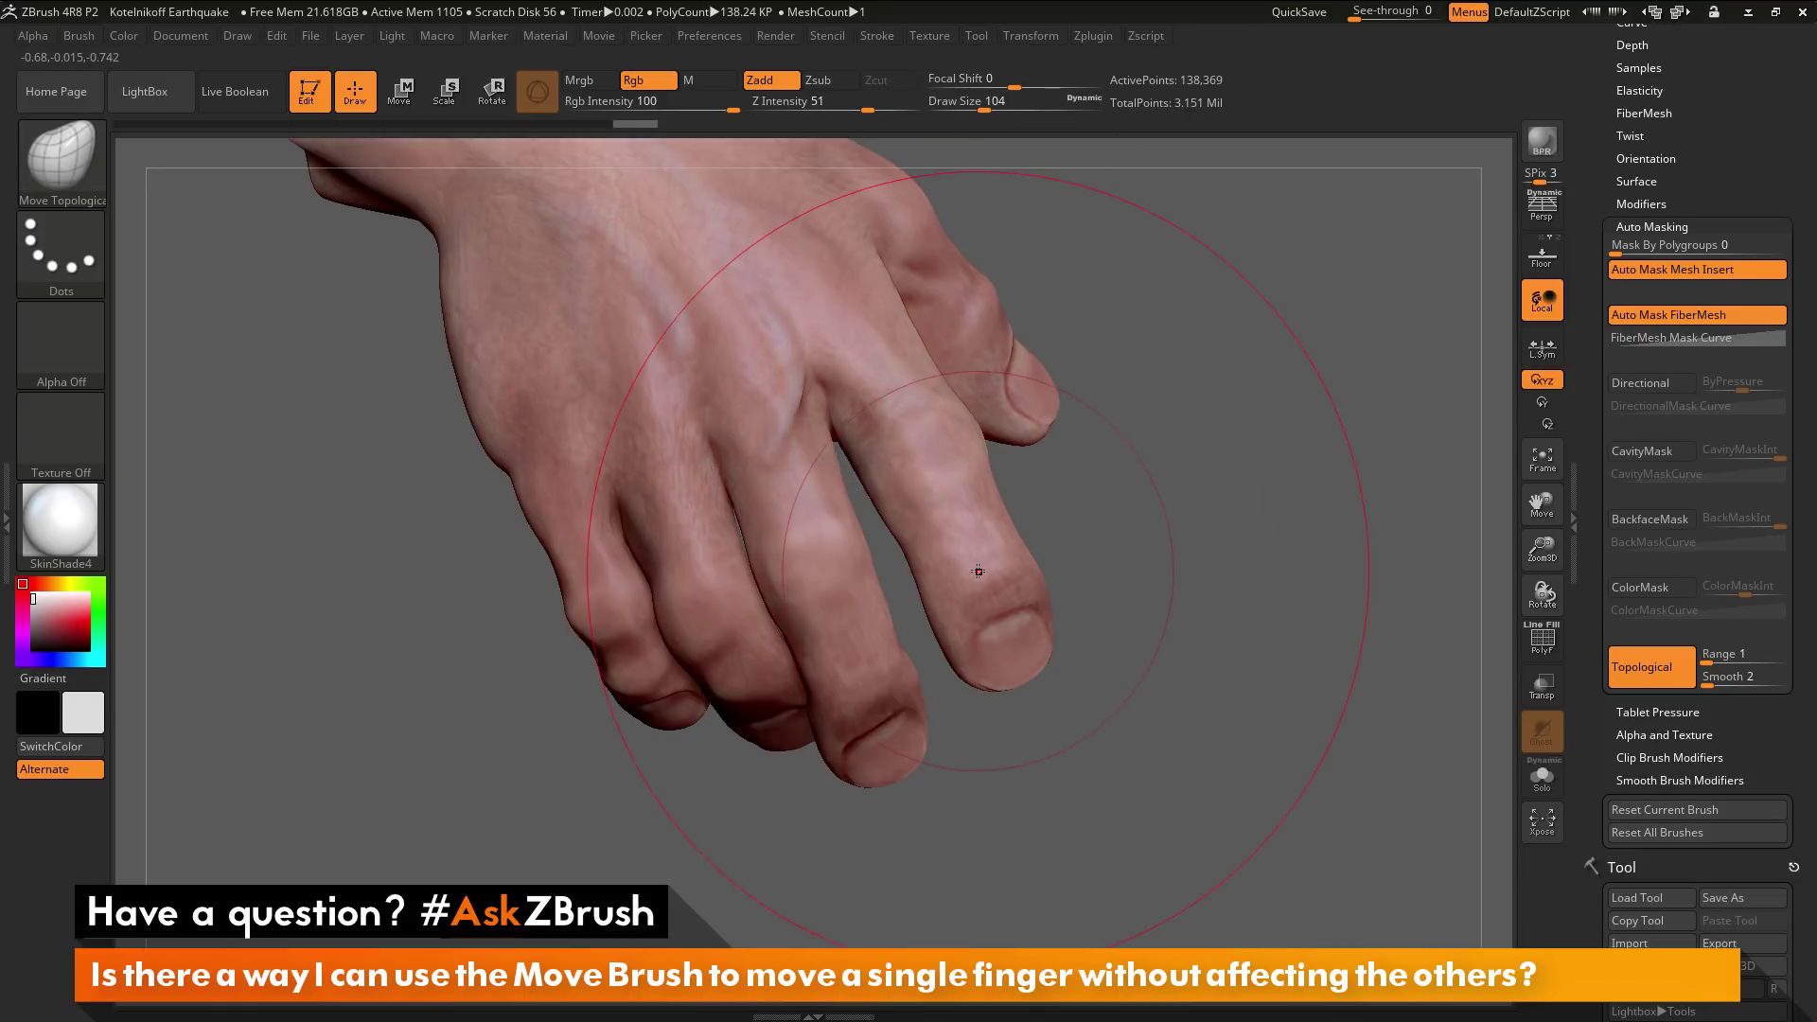
mouse_move(956, 588)
left_mouse_down()
mouse_move(922, 597)
mouse_move(984, 585)
mouse_move(887, 606)
mouse_move(971, 620)
left_mouse_up()
mouse_move(978, 691)
left_mouse_down()
mouse_move(852, 729)
mouse_move(975, 662)
mouse_move(981, 631)
mouse_move(946, 572)
mouse_move(963, 698)
mouse_move(940, 671)
left_mouse_up()
right_click_drag(940, 671, 1027, 644)
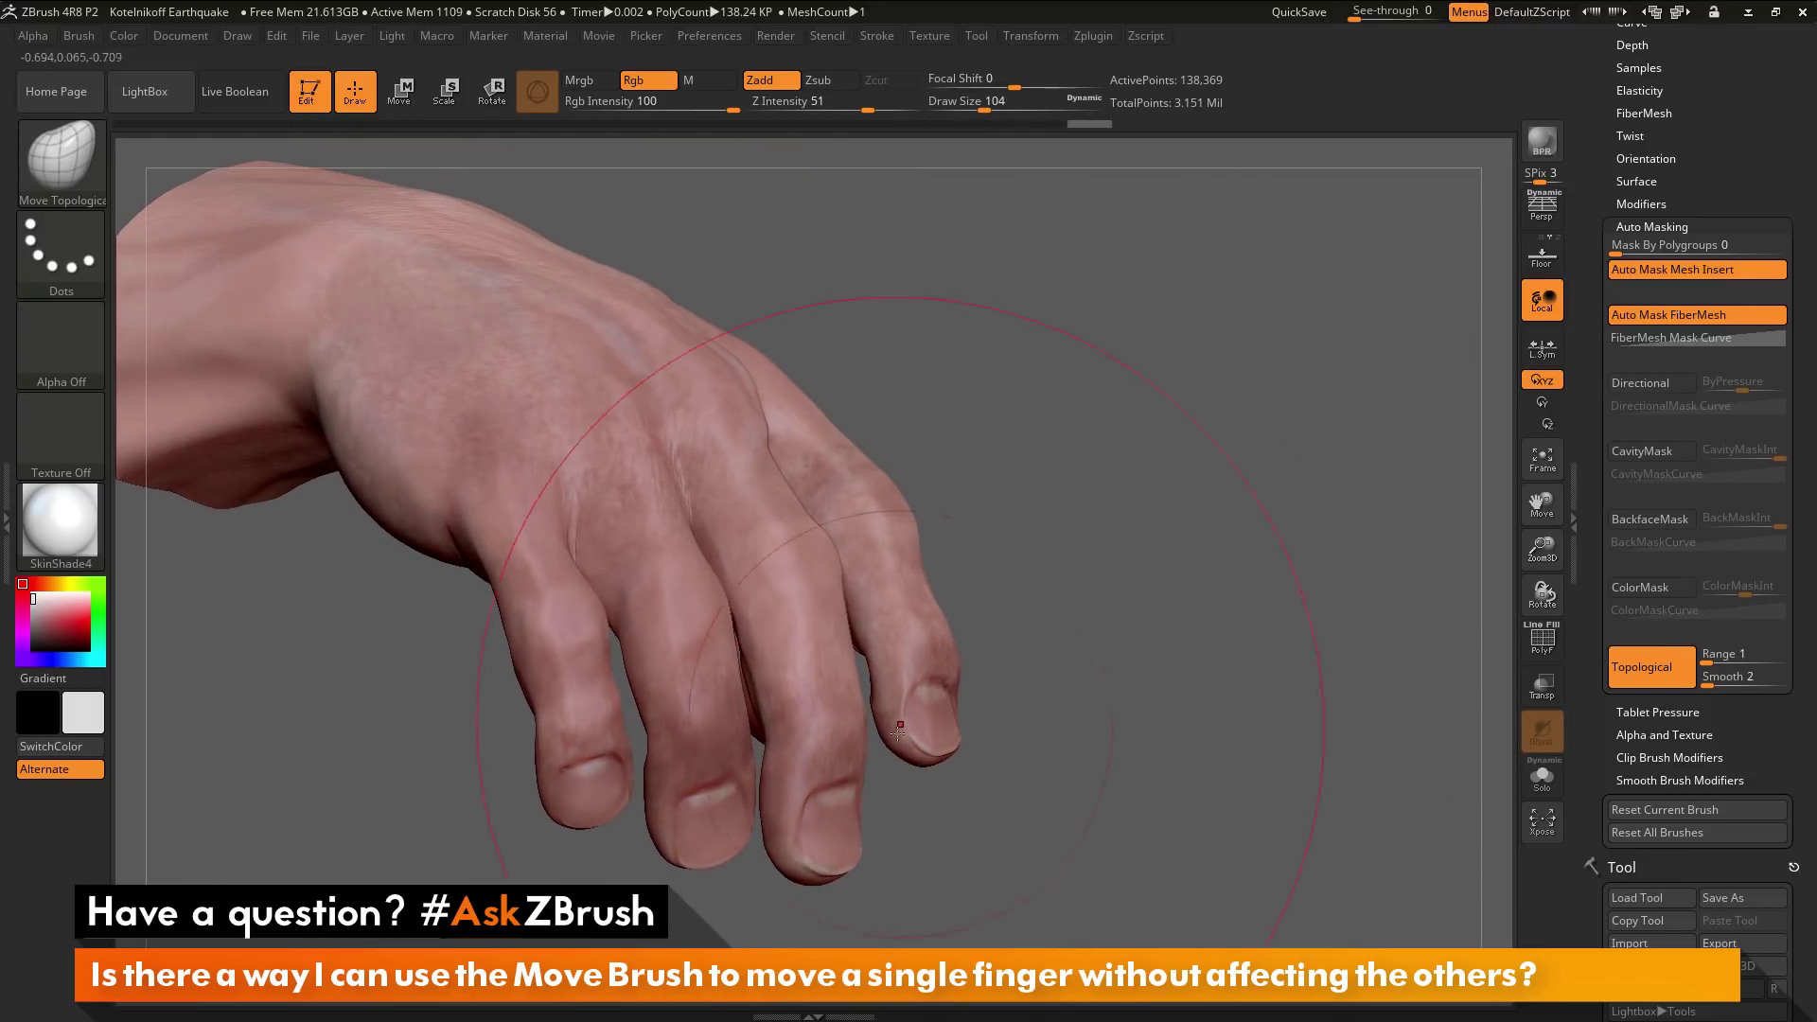
left_click_drag(902, 724, 860, 795)
left_click_drag(1076, 737, 1063, 690)
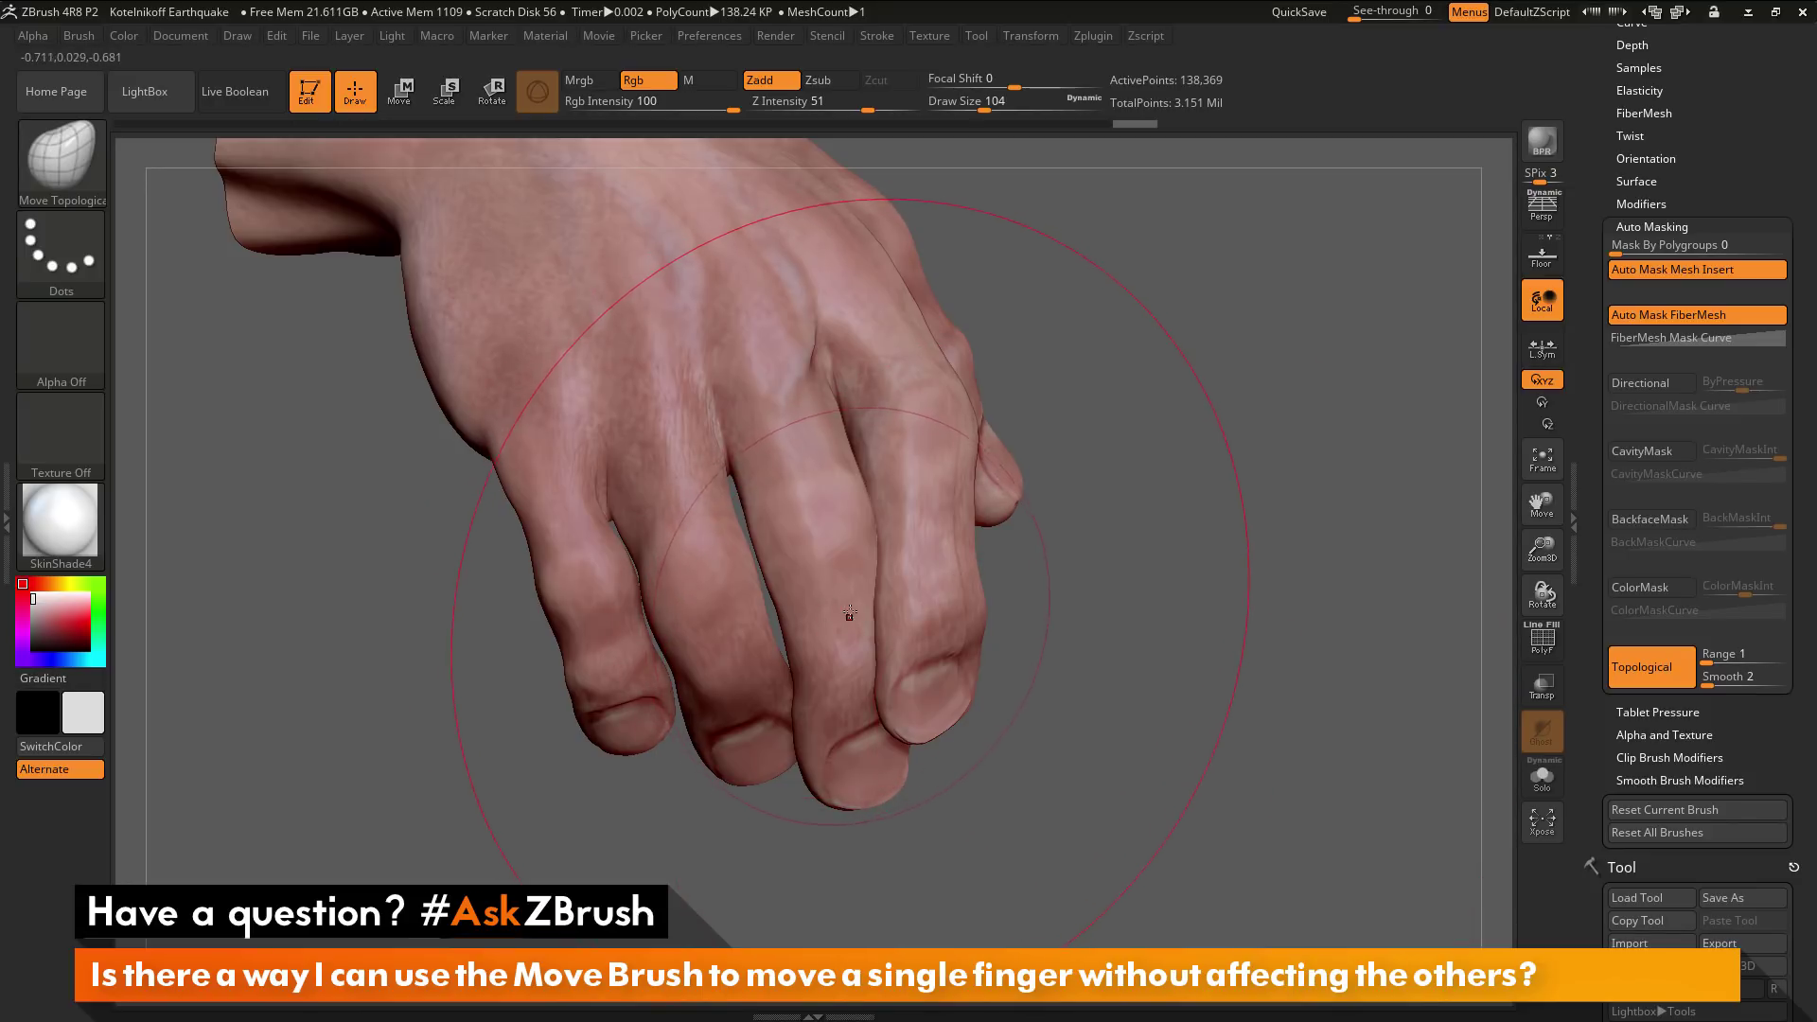
Try shifting the middle finger slightly away from the index finger, and undo the last move
mouse_move(842, 614)
left_mouse_down()
mouse_move(805, 621)
mouse_move(848, 621)
mouse_move(833, 620)
left_mouse_up()
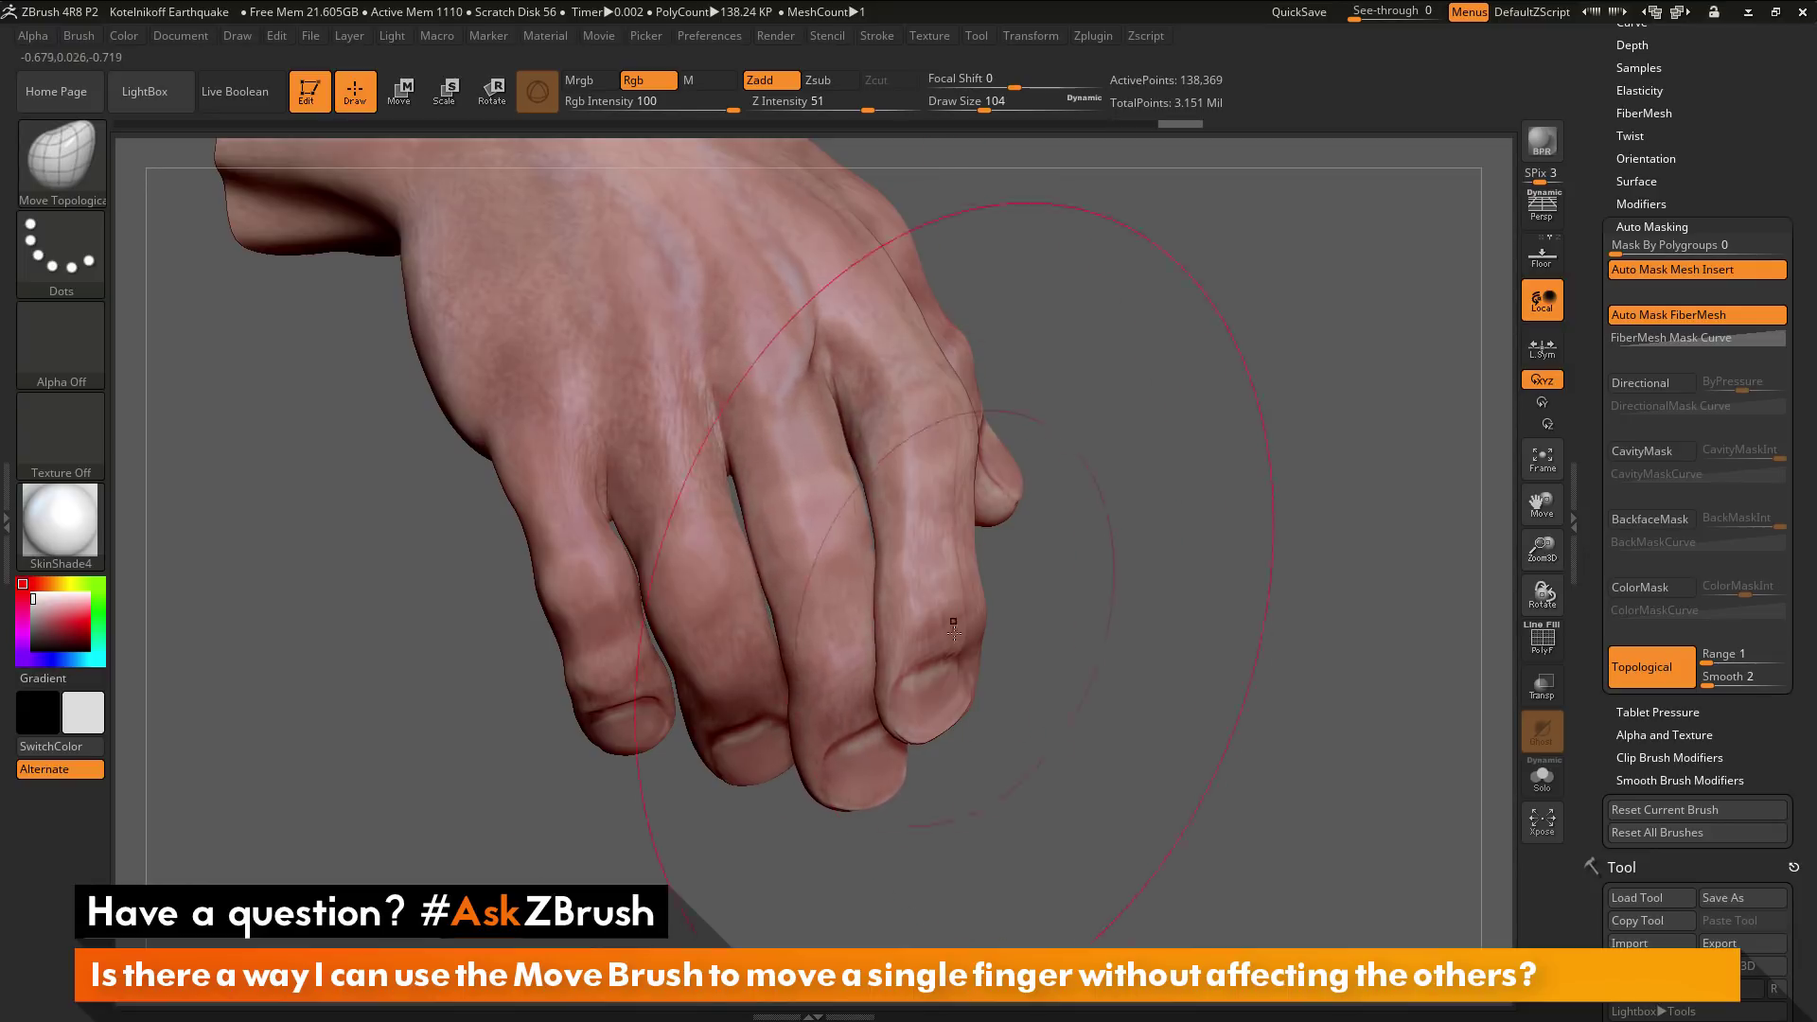
key("ctrl+z")
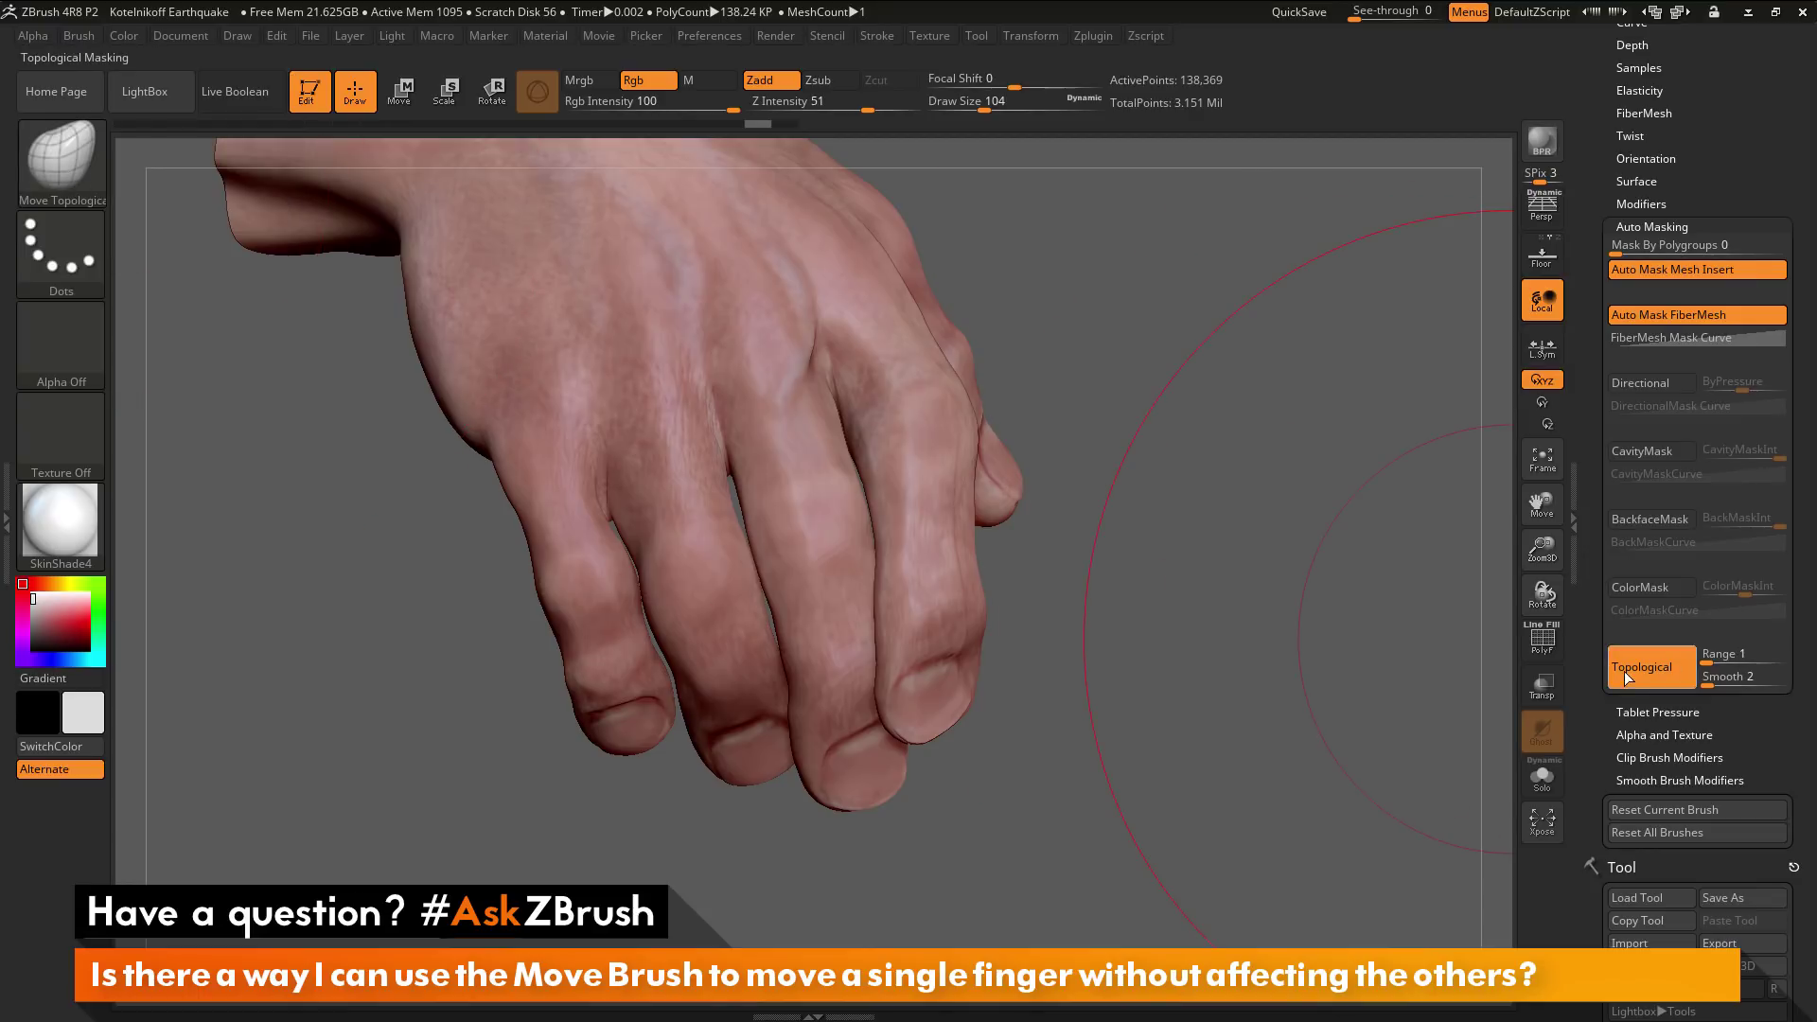
scroll(1598, 574, "up", 4)
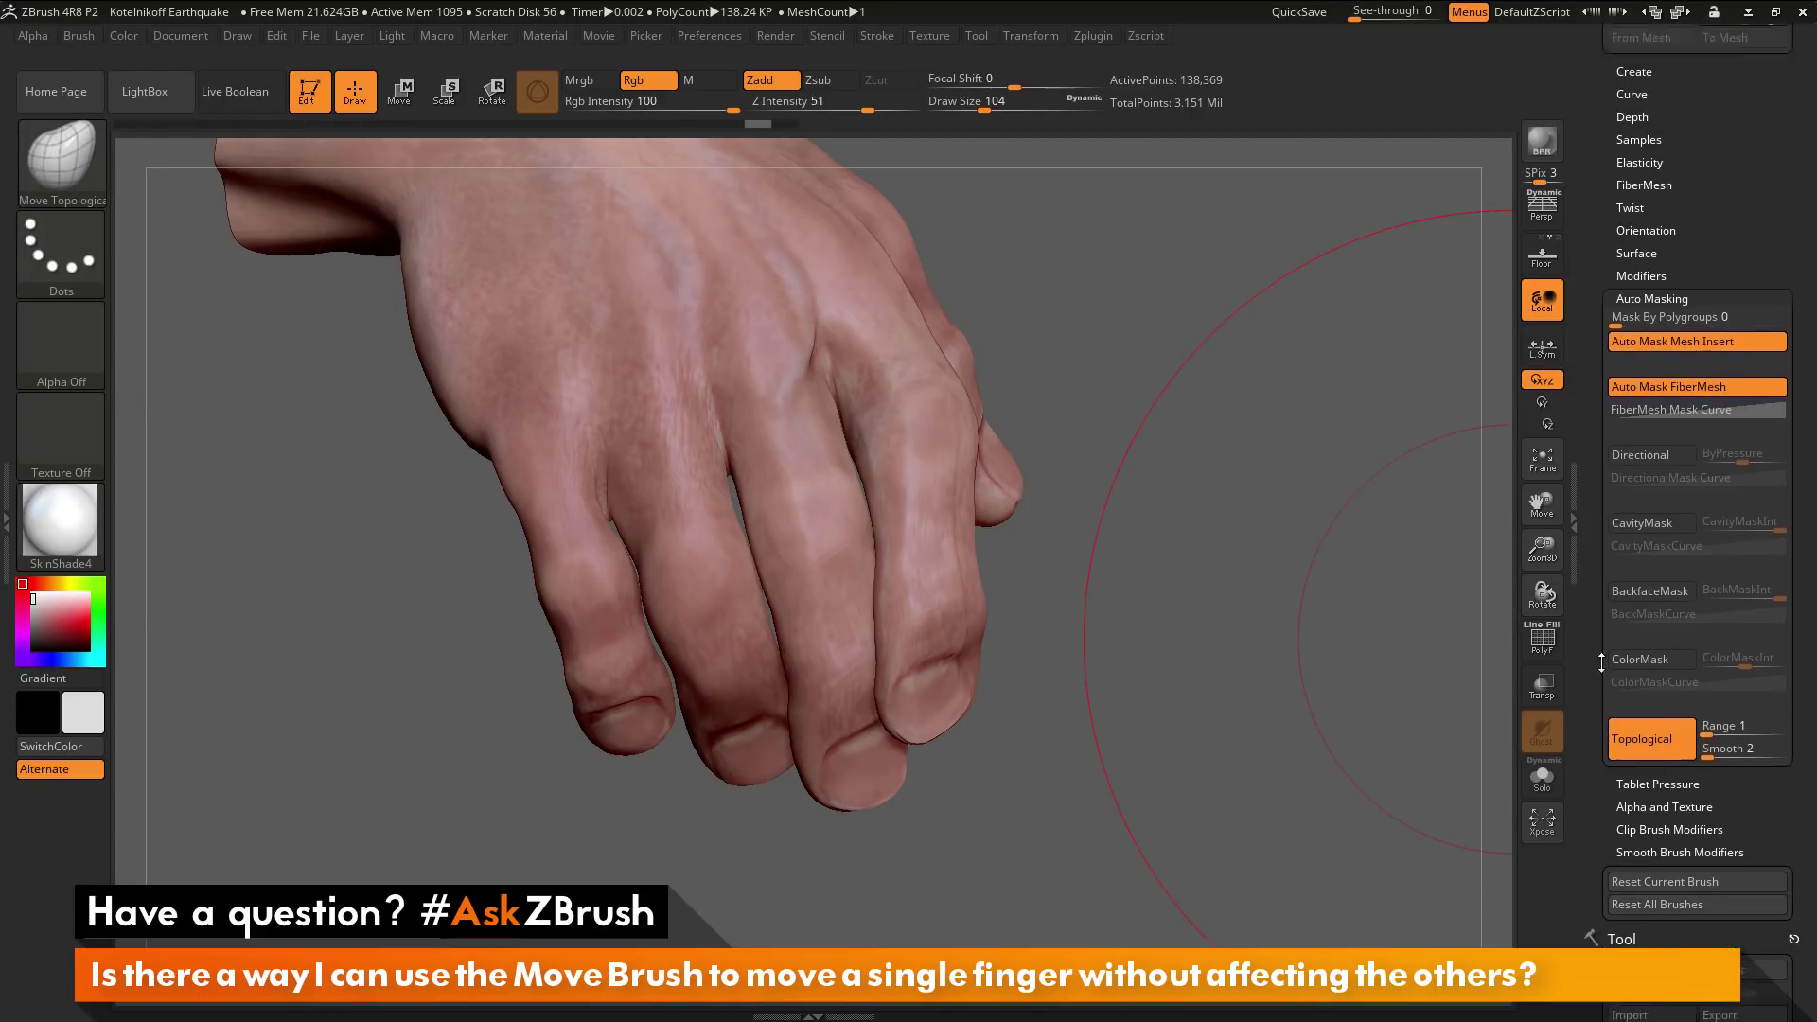
scroll(1609, 697, "down", 5)
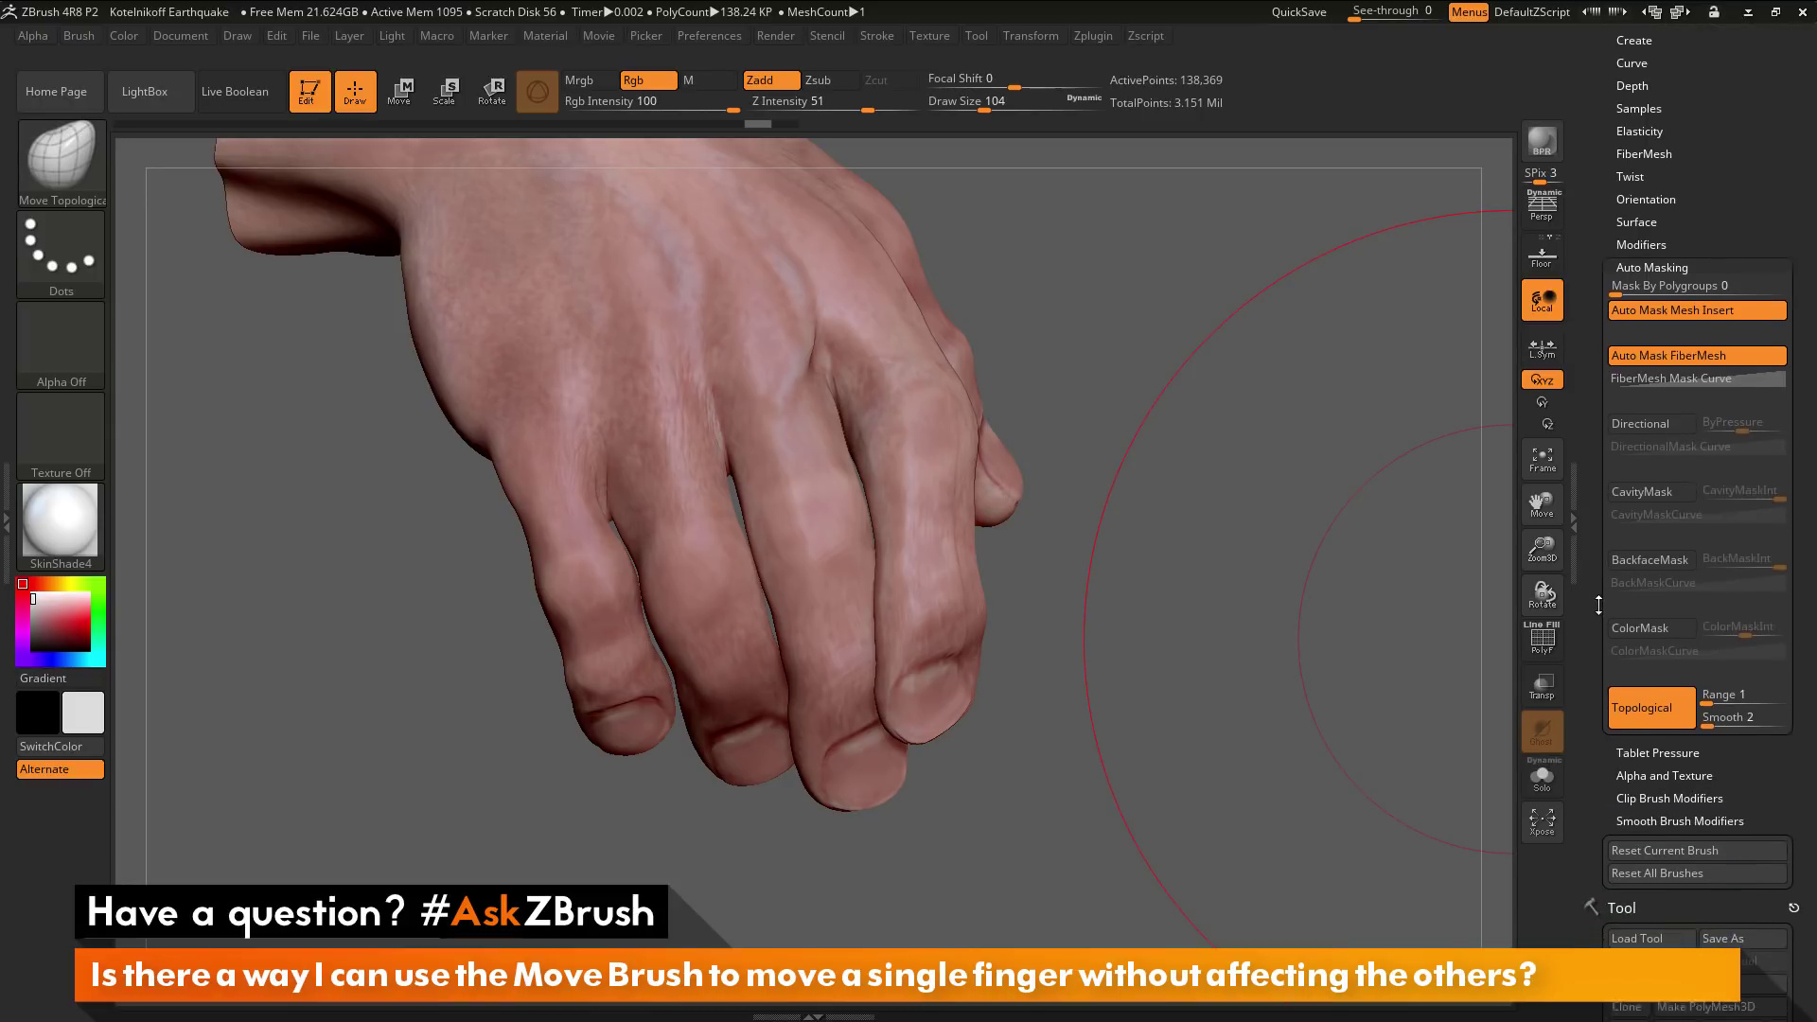
Move the ring and little fingers toward the middle finger and nudge the index fingertip inward
left_click_drag(731, 721, 800, 699)
mouse_move(649, 717)
left_mouse_down()
mouse_move(777, 686)
mouse_move(746, 720)
mouse_move(837, 725)
left_mouse_up()
left_click_drag(918, 668, 903, 678)
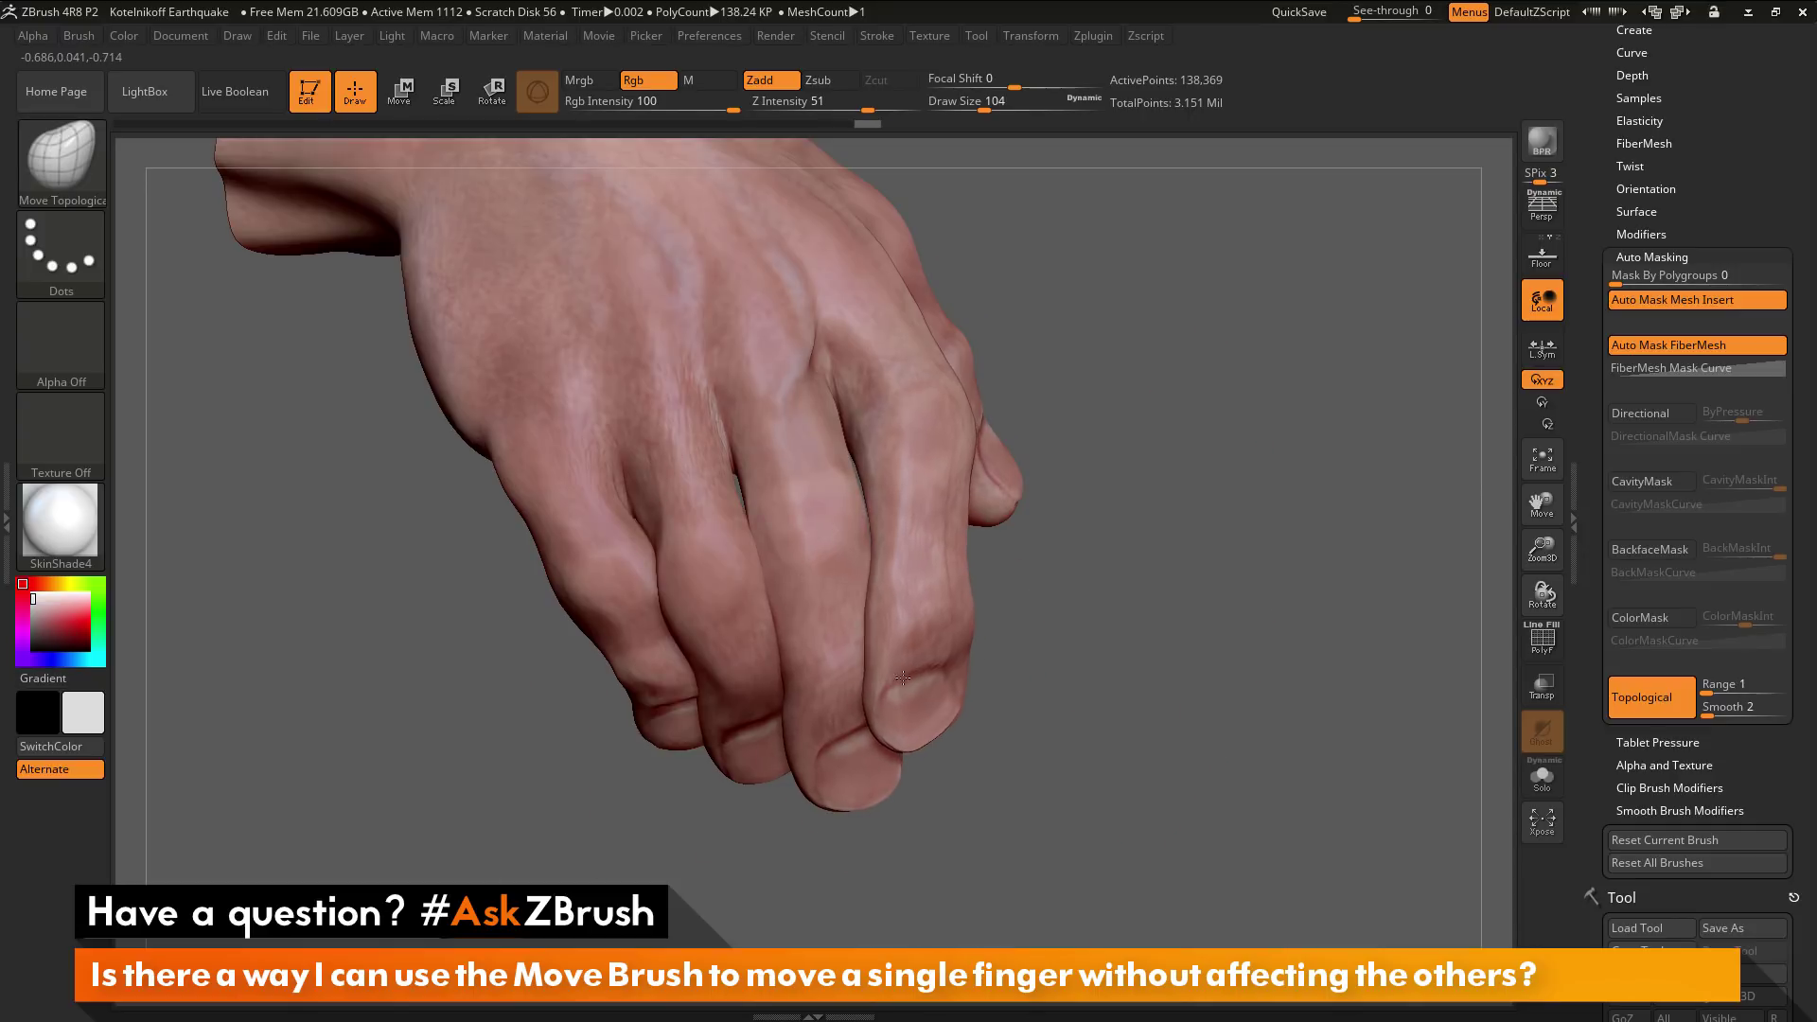
Push the ring and little fingers forward as seen from the side of the hand
mouse_move(1103, 722)
left_mouse_down()
mouse_move(881, 684)
mouse_move(850, 696)
left_mouse_up()
left_click_drag(802, 588, 839, 588)
left_click_drag(724, 650, 770, 652)
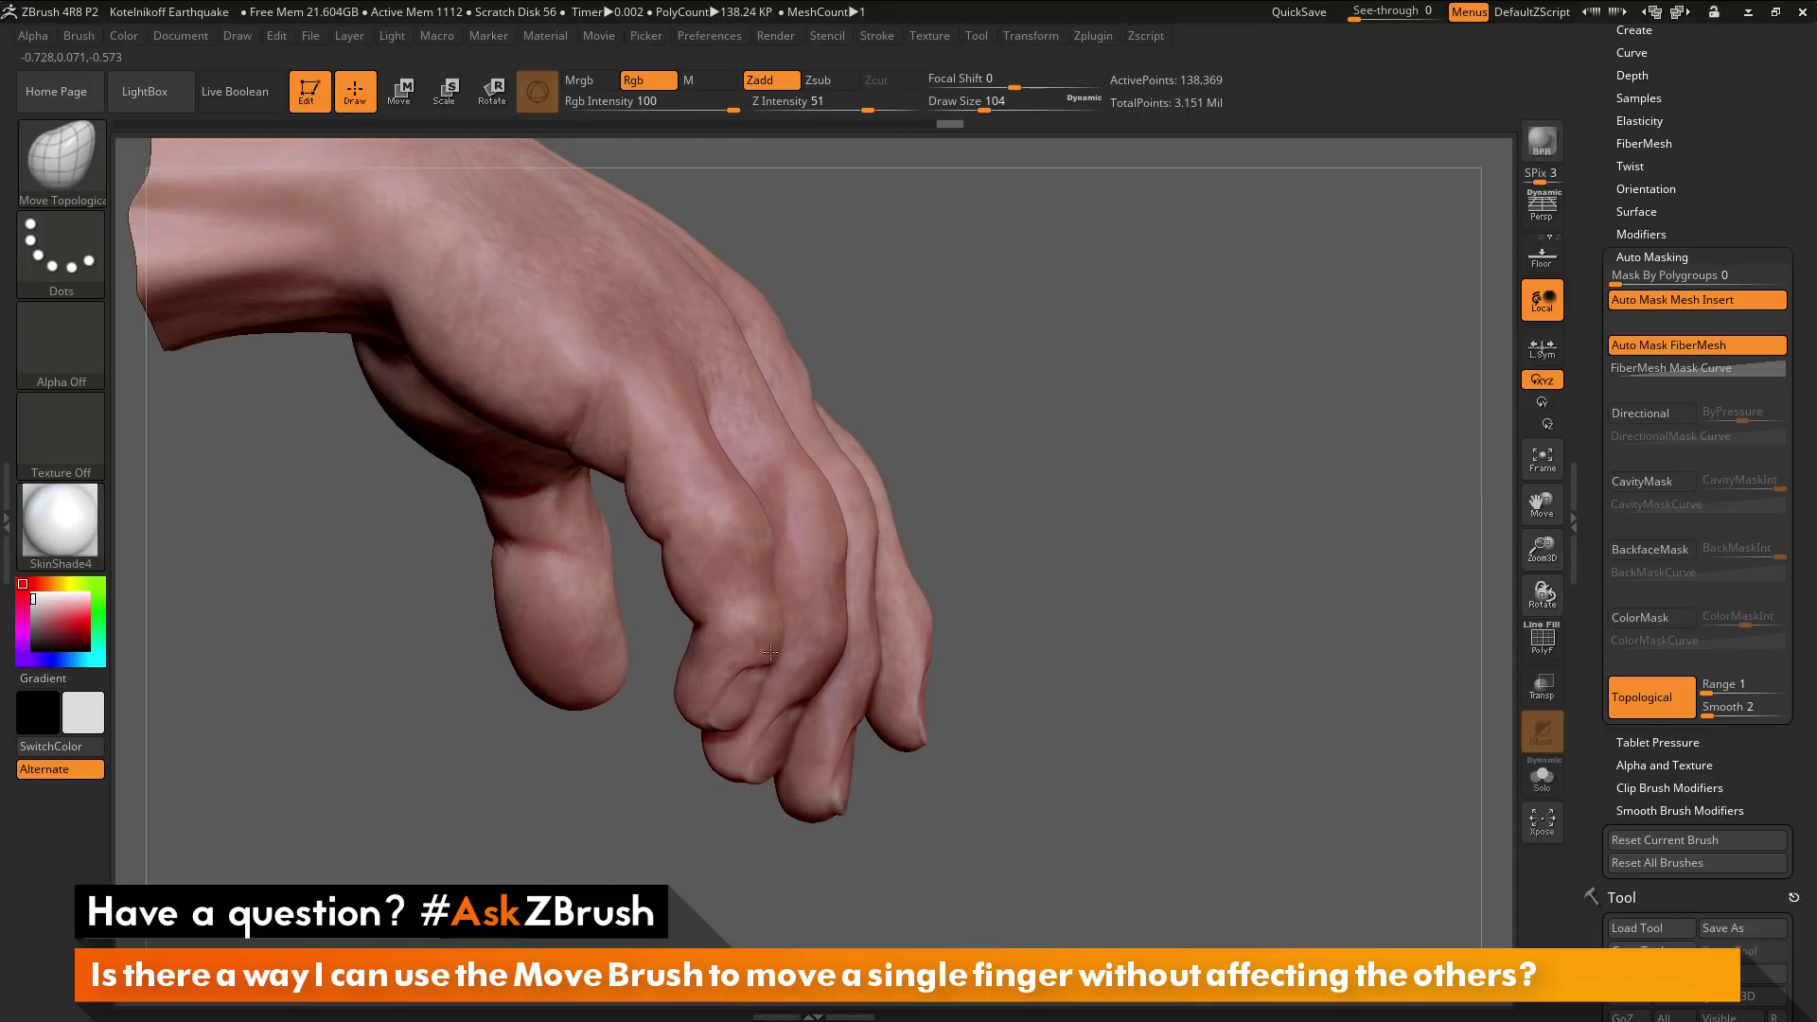
Set the draw size to 59 and refine the placement of the fingertips between the little and middle fingers
mouse_move(994, 703)
left_mouse_down()
mouse_move(1322, 734)
mouse_move(1372, 715)
left_mouse_up()
mouse_move(1278, 662)
left_mouse_down("alt")
mouse_move(1237, 507)
mouse_move(1270, 650)
mouse_move(1228, 615)
left_mouse_up("alt")
key("space")
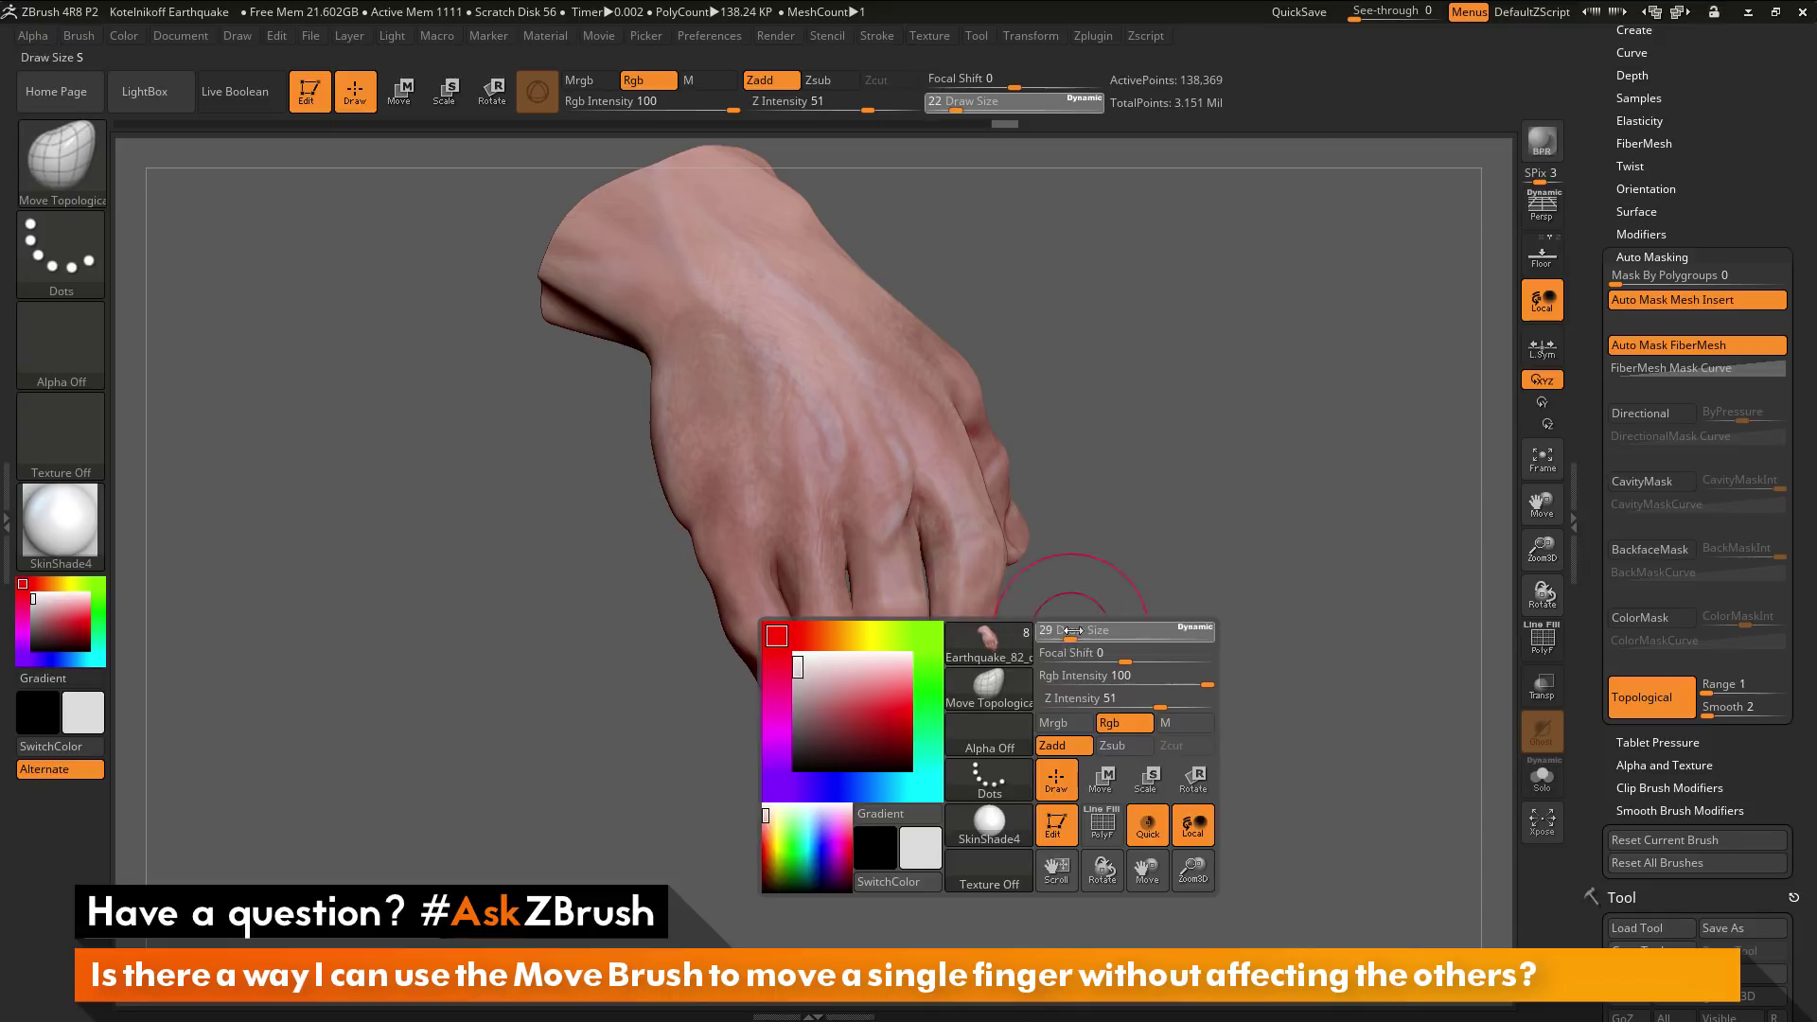
left_click_drag(1067, 631, 1081, 631)
mouse_move(784, 687)
left_mouse_down()
mouse_move(720, 714)
mouse_move(768, 701)
mouse_move(902, 718)
left_mouse_up()
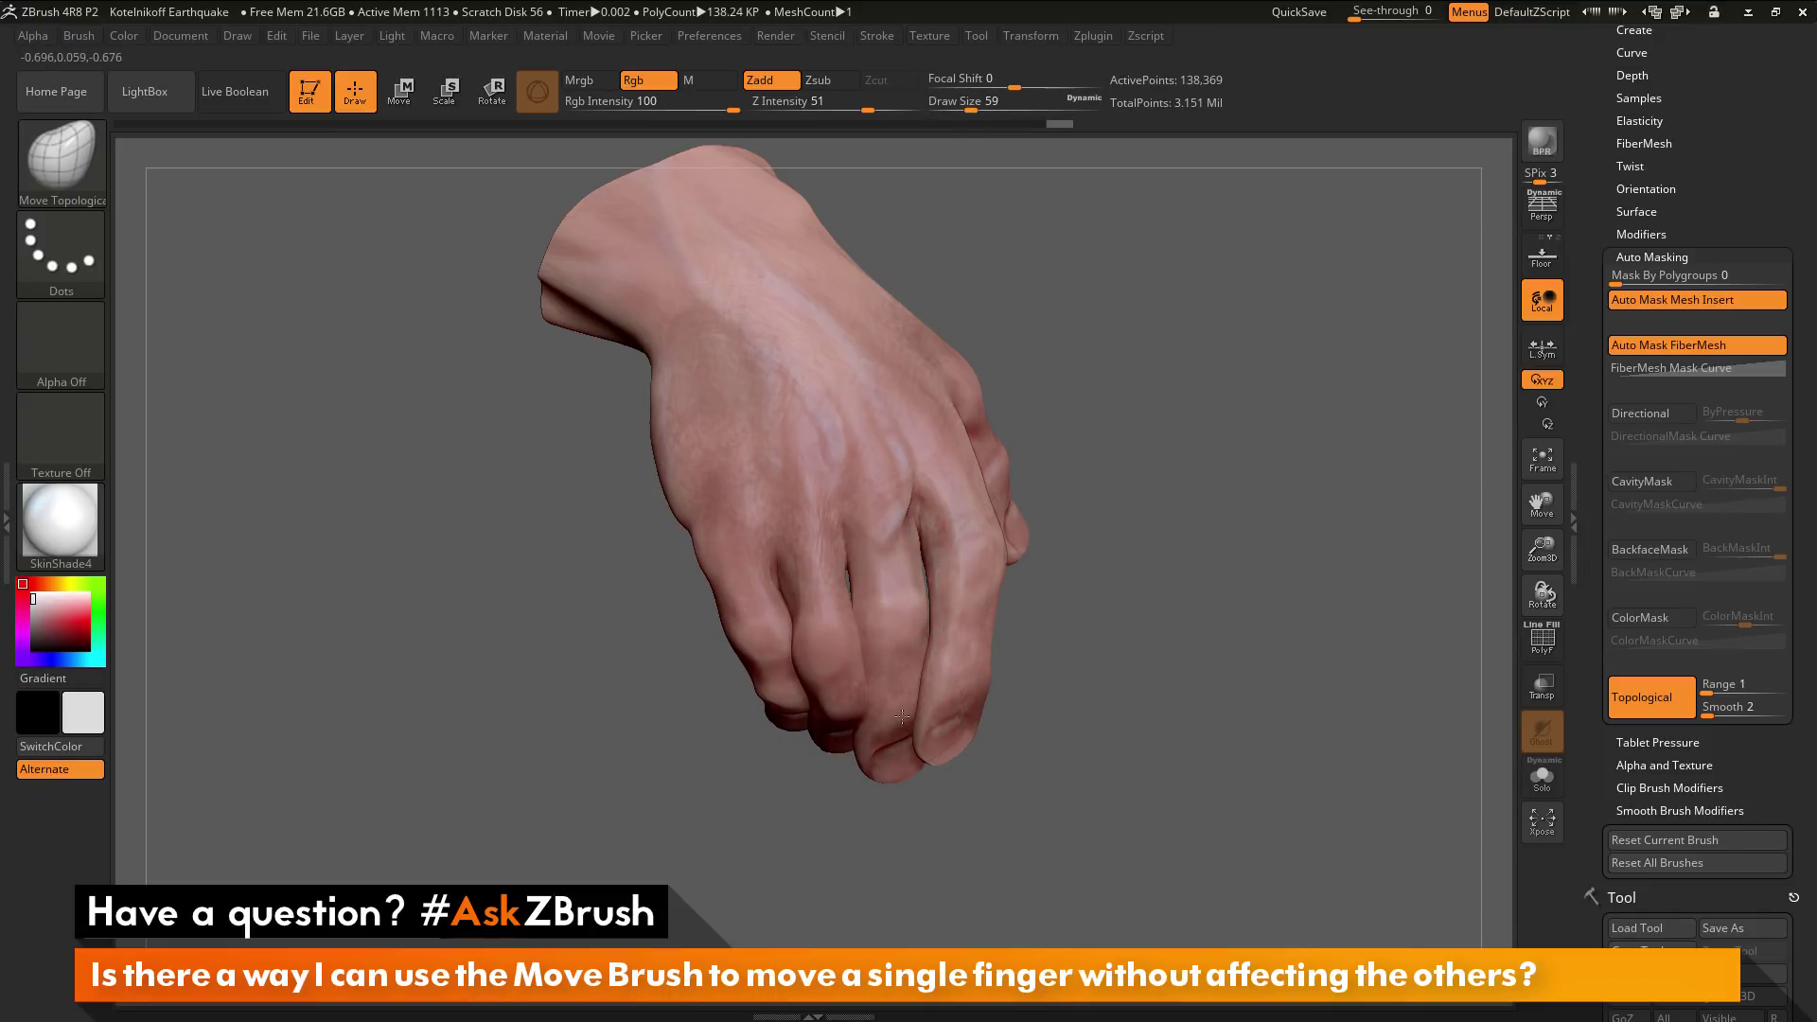